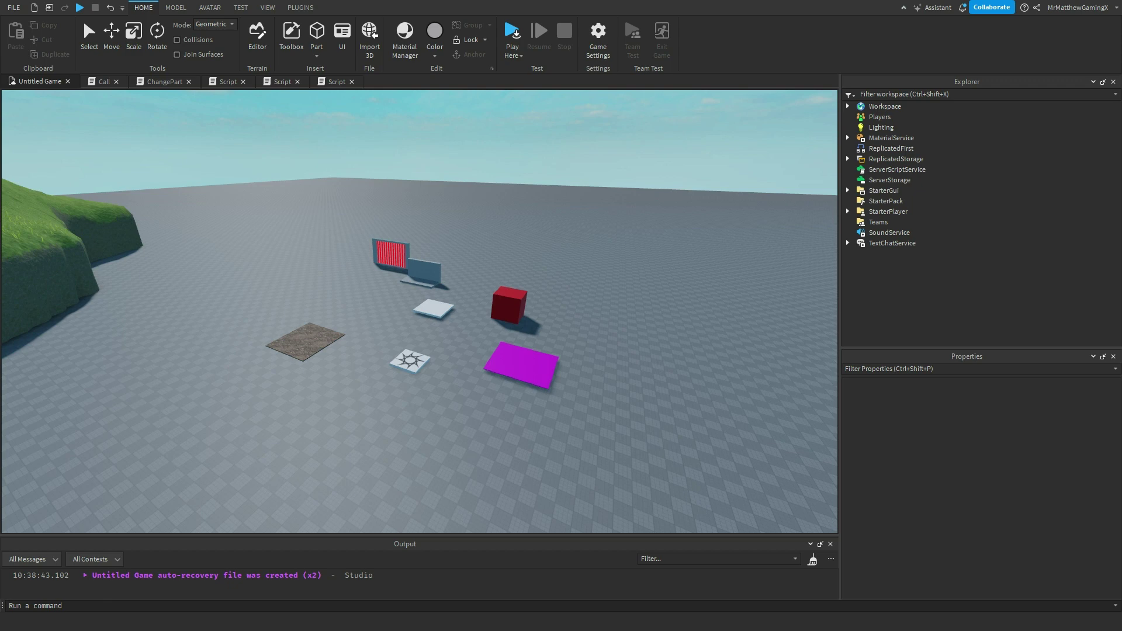
Look over the StarterPack, StarterPlayer and Teams services in the game's object hierarchy
left_click(885, 201)
left_click(888, 211)
left_click(879, 222)
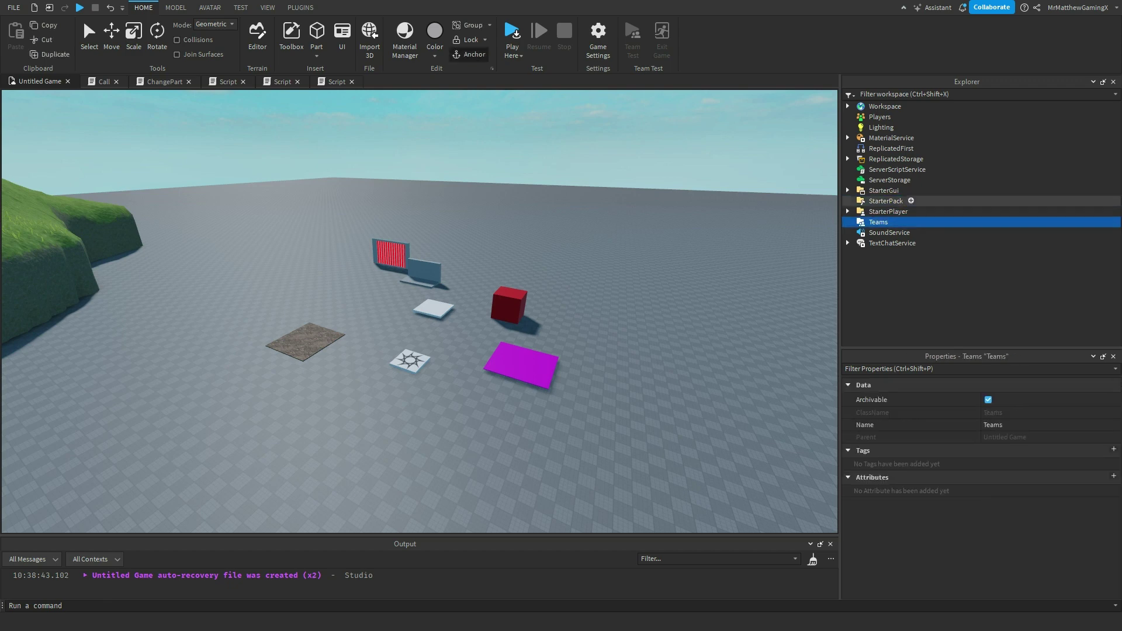
left_click(885, 200)
left_click(887, 211)
left_click(878, 222)
left_click(886, 200)
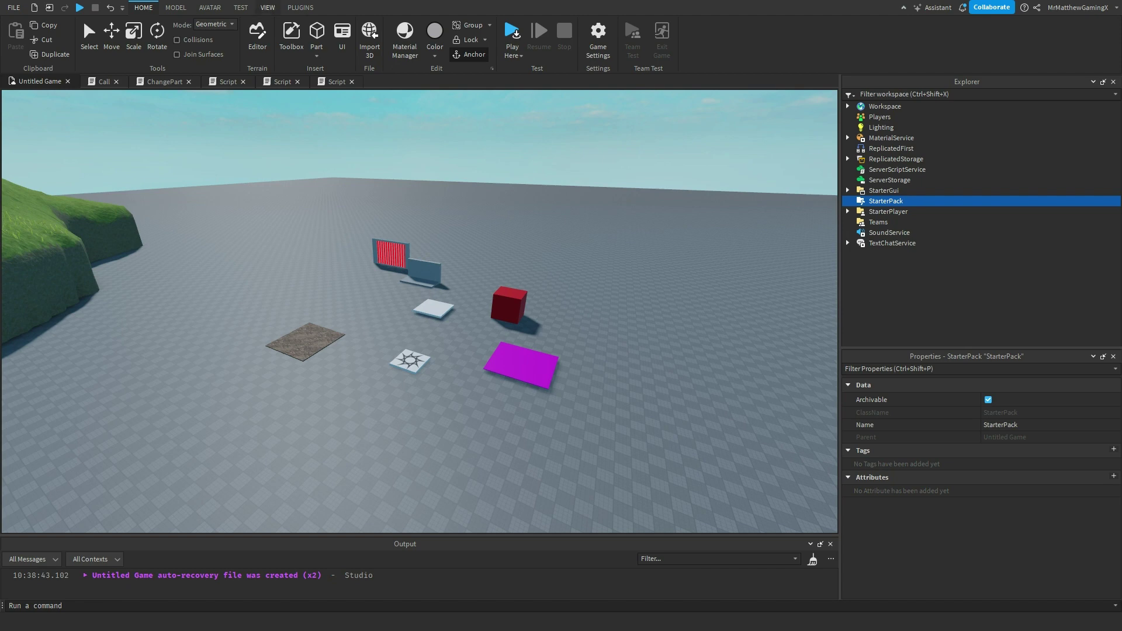
Search the Toolbox's marketplace models for "sword"
left_click(268, 7)
left_click(102, 40)
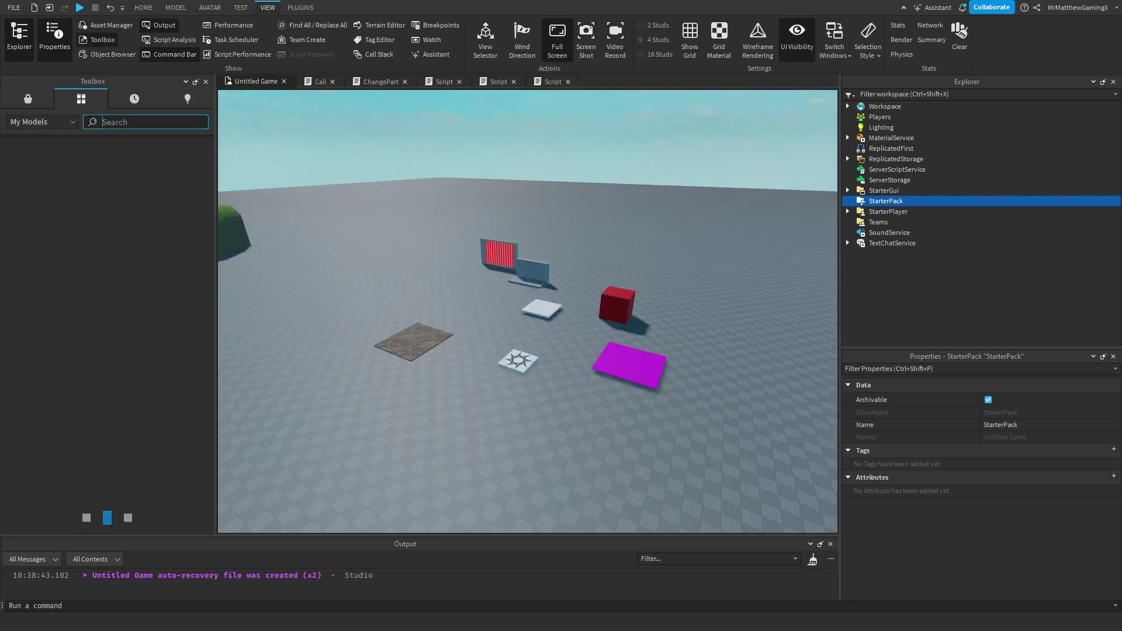
left_click(27, 98)
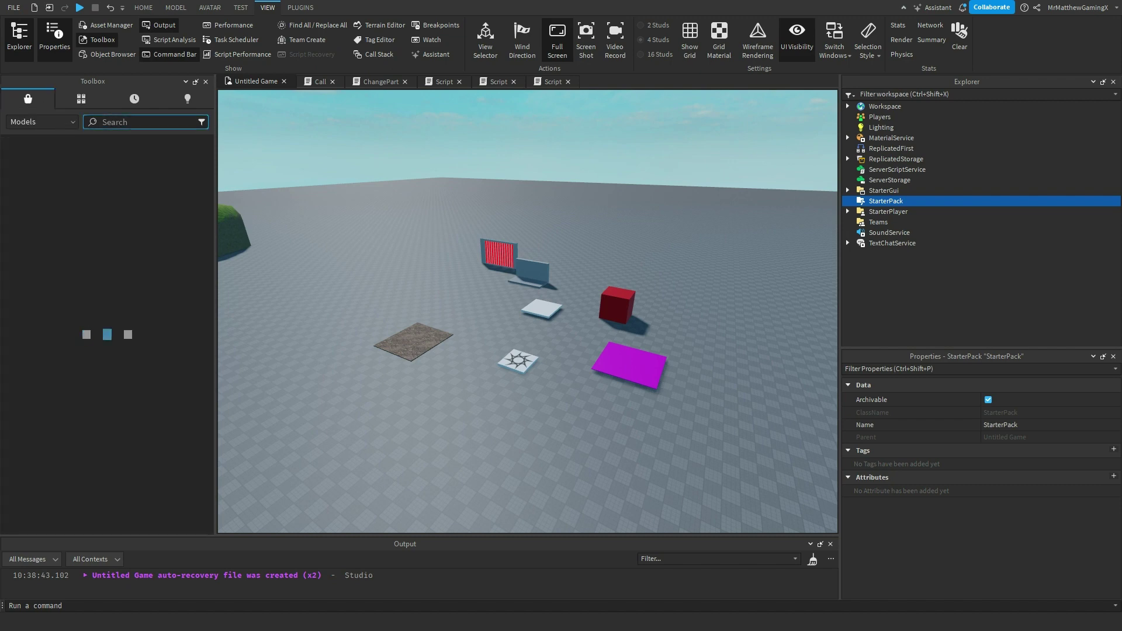
left_click(140, 122)
type("swords")
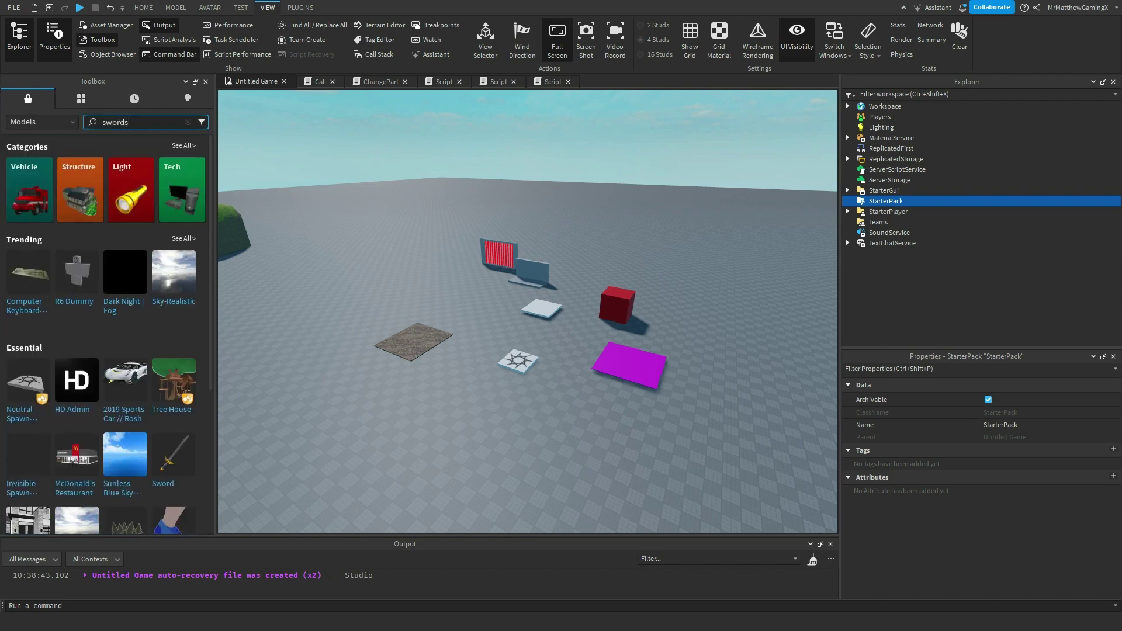
key("Return")
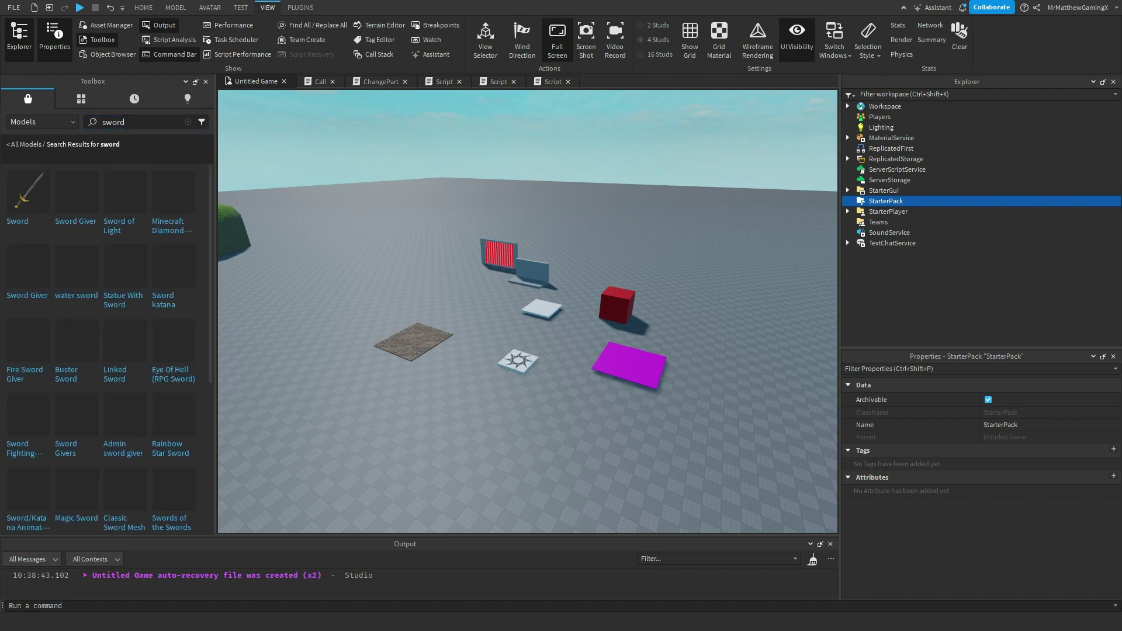
Insert the Sword model from the search results into StarterPack as a tool and close the Toolbox
left_click(35, 202)
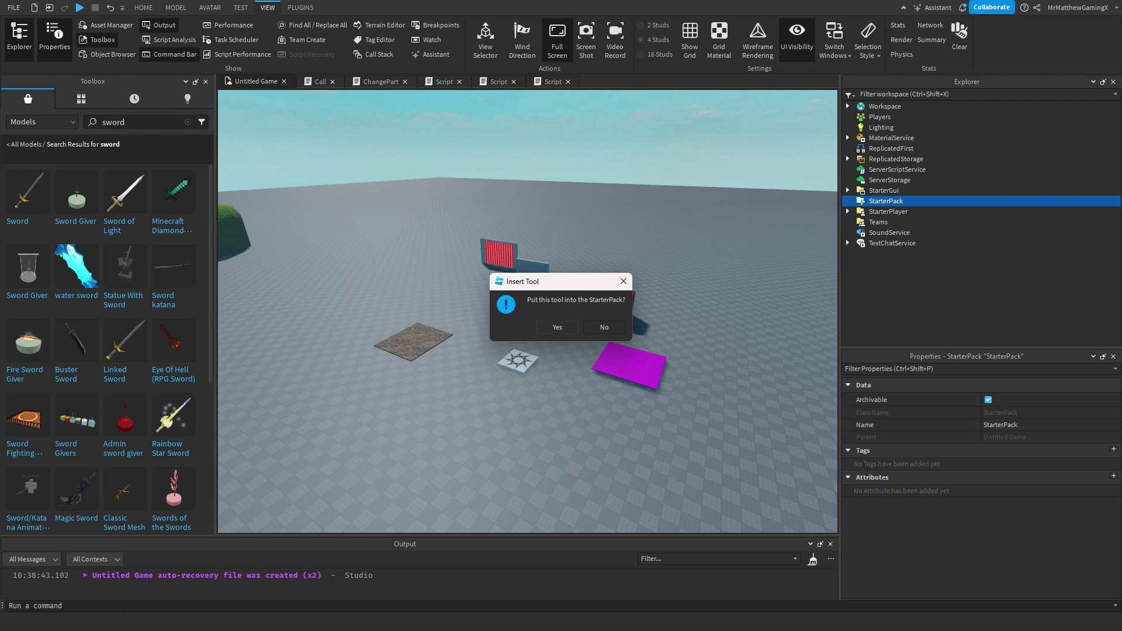
left_click(556, 328)
left_click(206, 81)
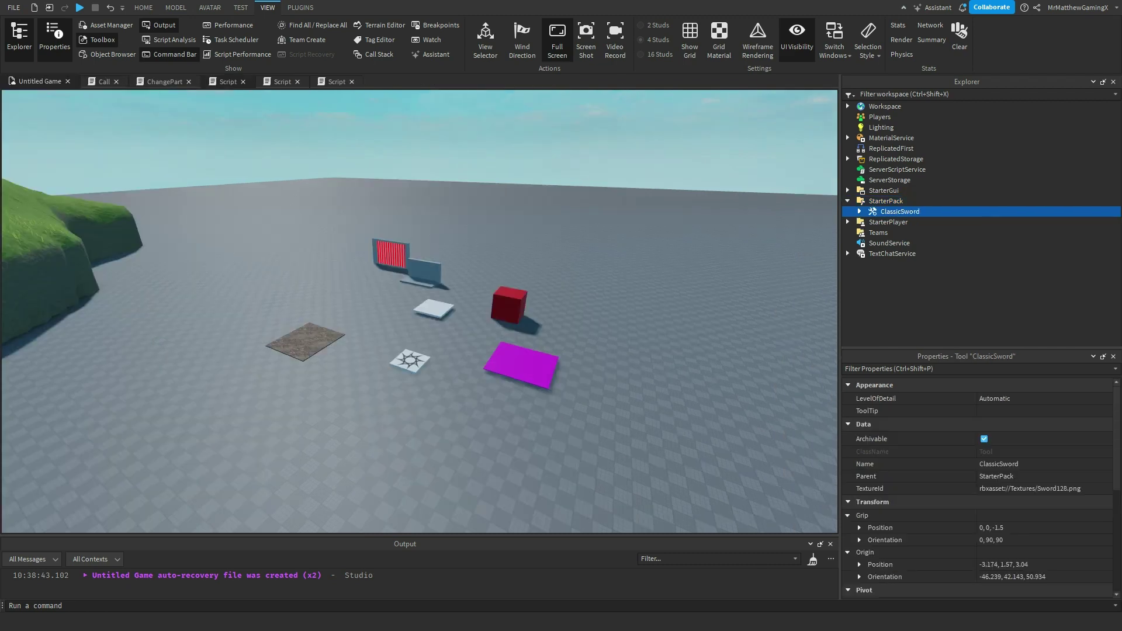
Start a playtest and equip the sword on the character
left_click(143, 7)
left_click(512, 35)
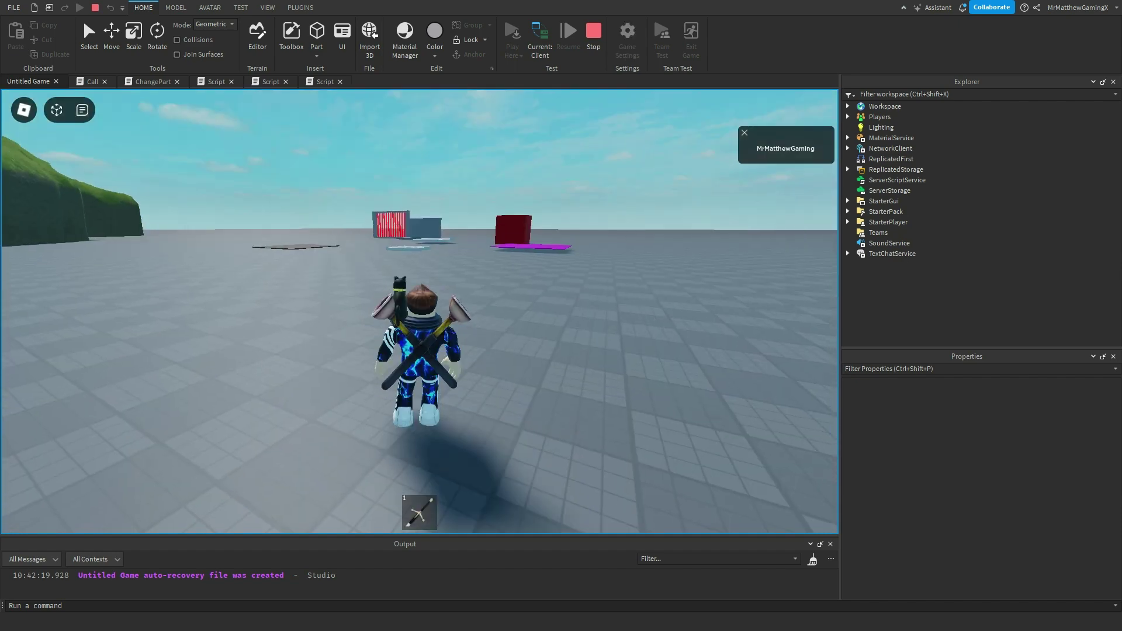
left_click(435, 501)
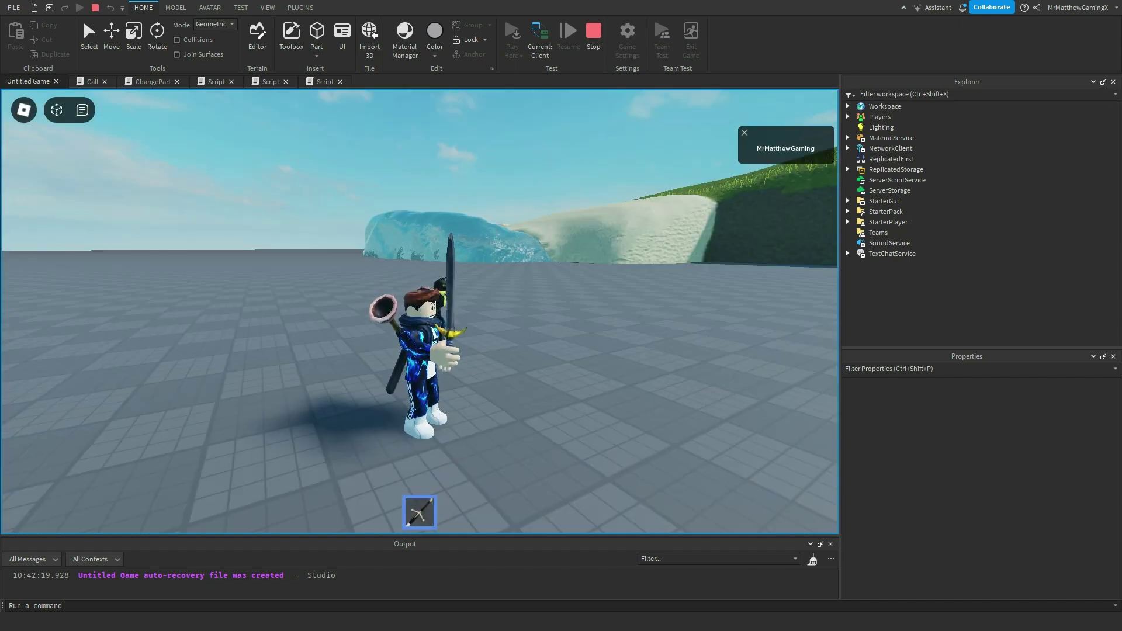
Filter the Explorer for "backpack", select the player's Backpack and clear the filter
left_click(926, 94)
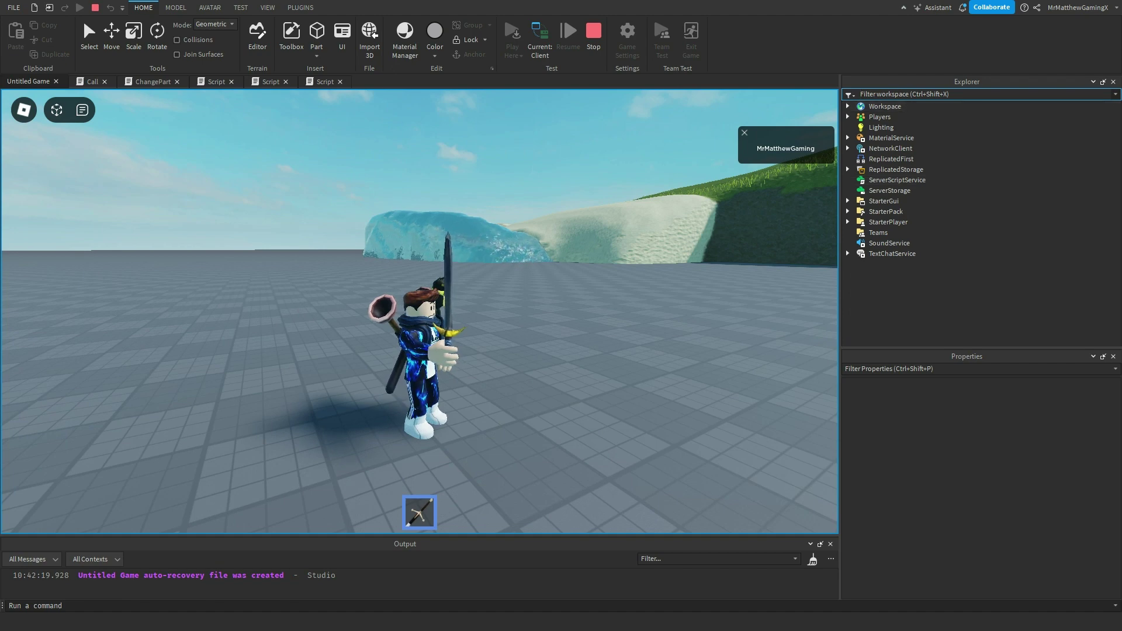
type("backpack")
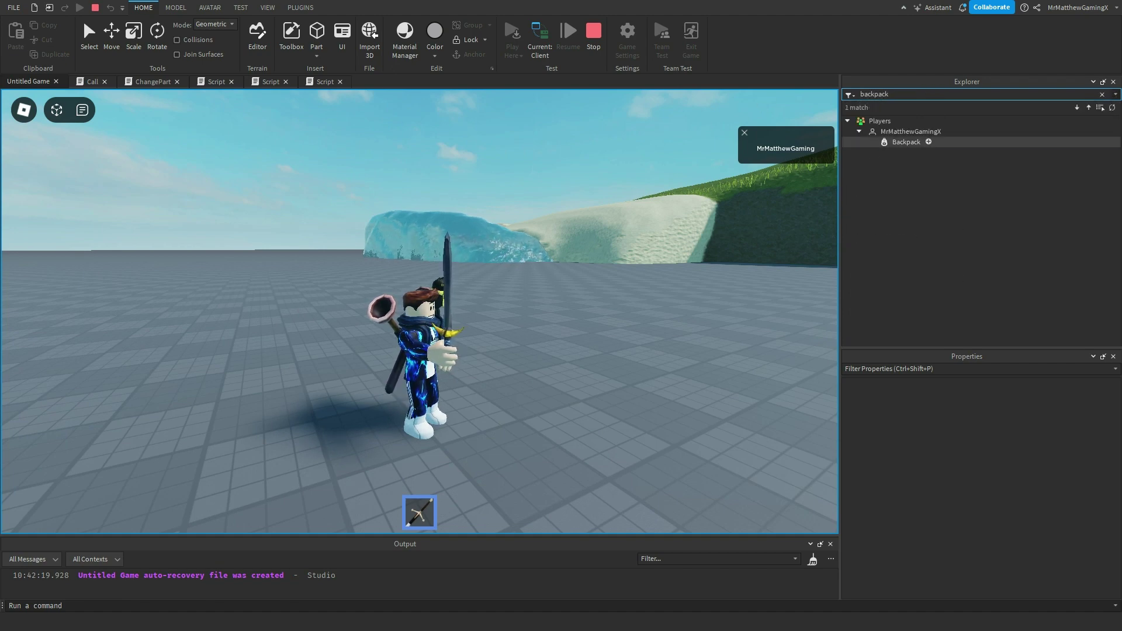
left_click(906, 142)
double_click(877, 94)
key("BackSpace")
mouse_move(928, 138)
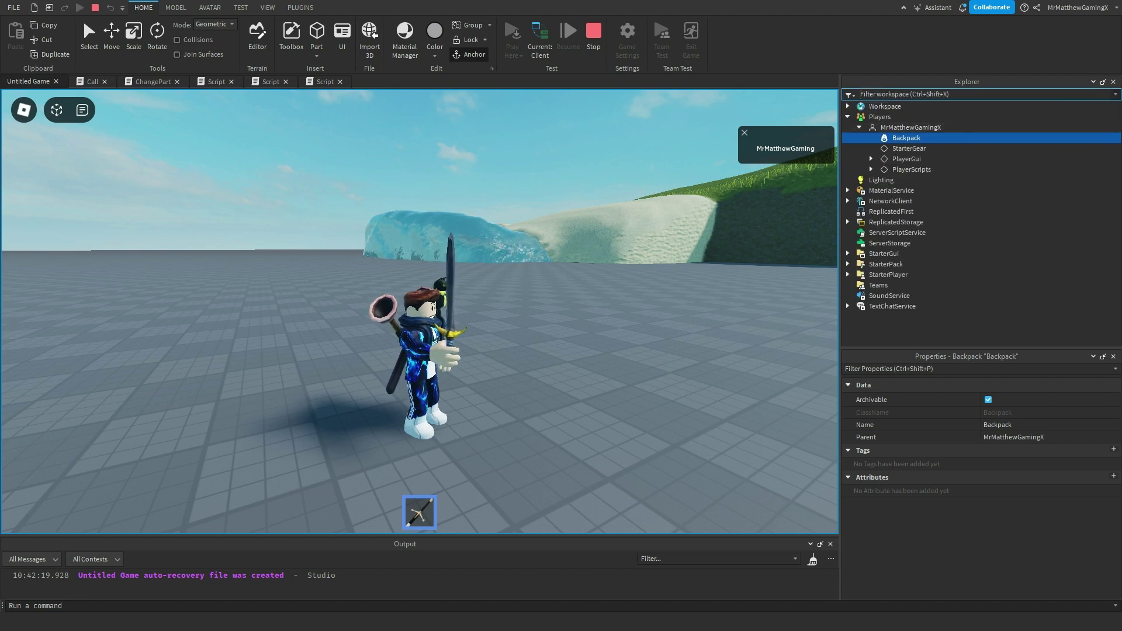
Unequip the sword and inspect the ClassicSword tool inside the player's Backpack
left_click(413, 522)
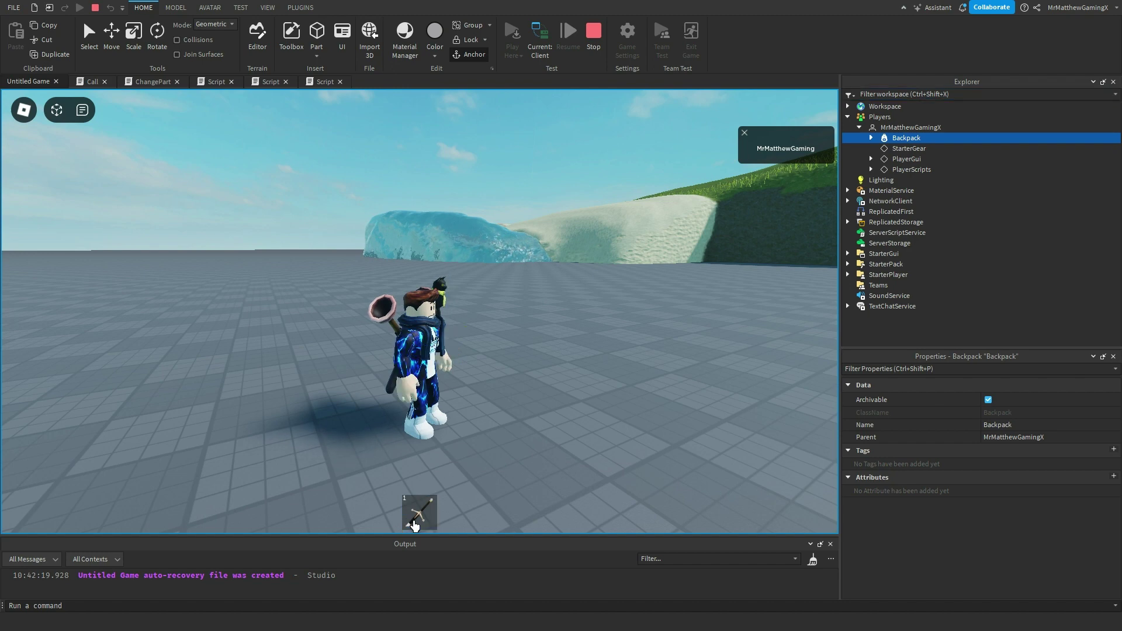
left_click(871, 138)
left_click(923, 149)
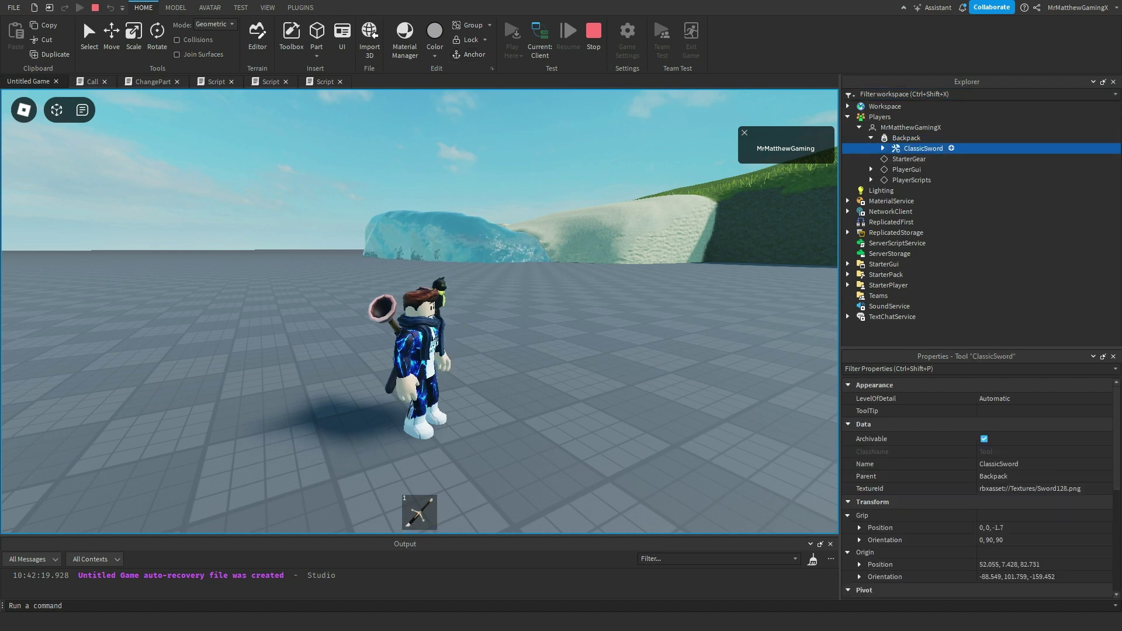
Move the character briefly in the game world and stop the playtest
scroll(574, 227, "down", 4)
right_click_drag(573, 226, 574, 229)
key("s")
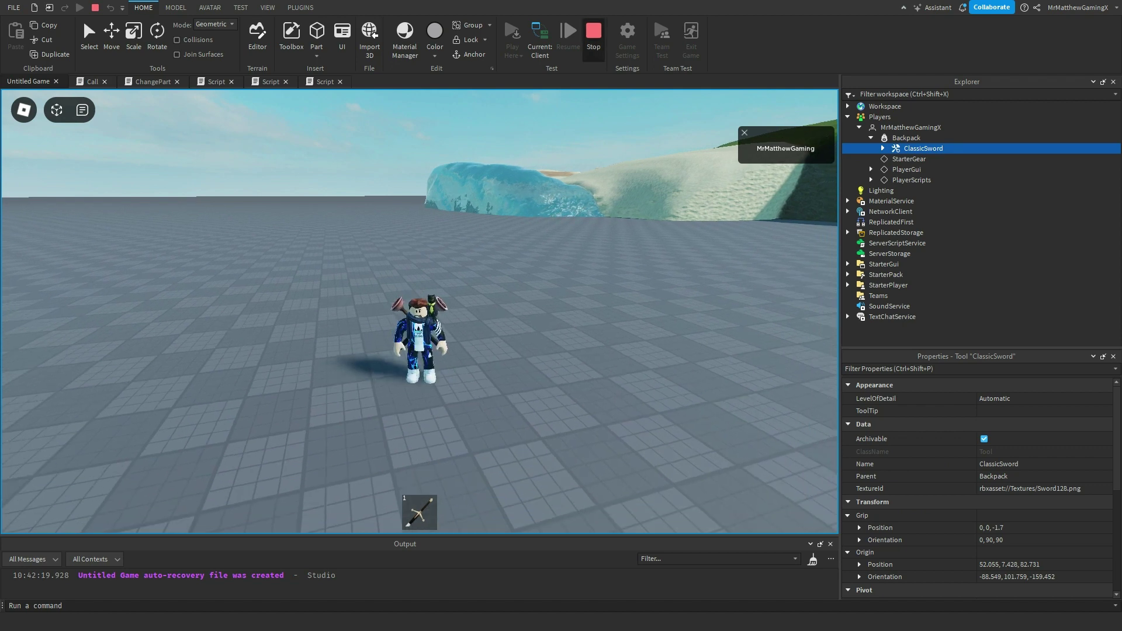
key("shift+F5")
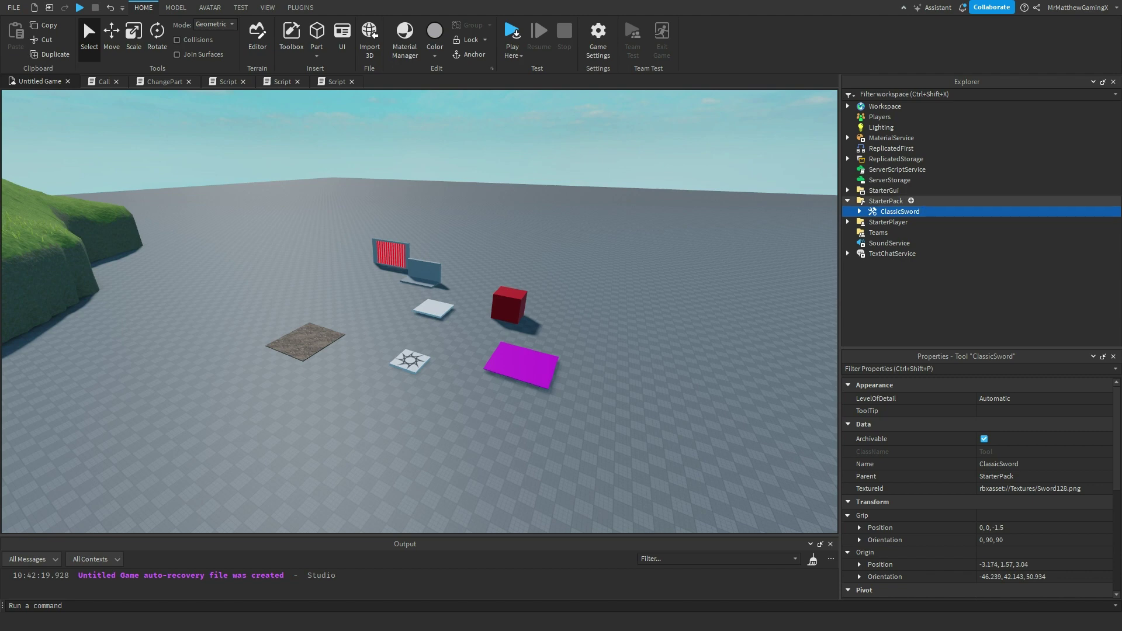
Delete the ClassicSword tool from StarterPack
left_click(885, 202)
left_click(900, 211)
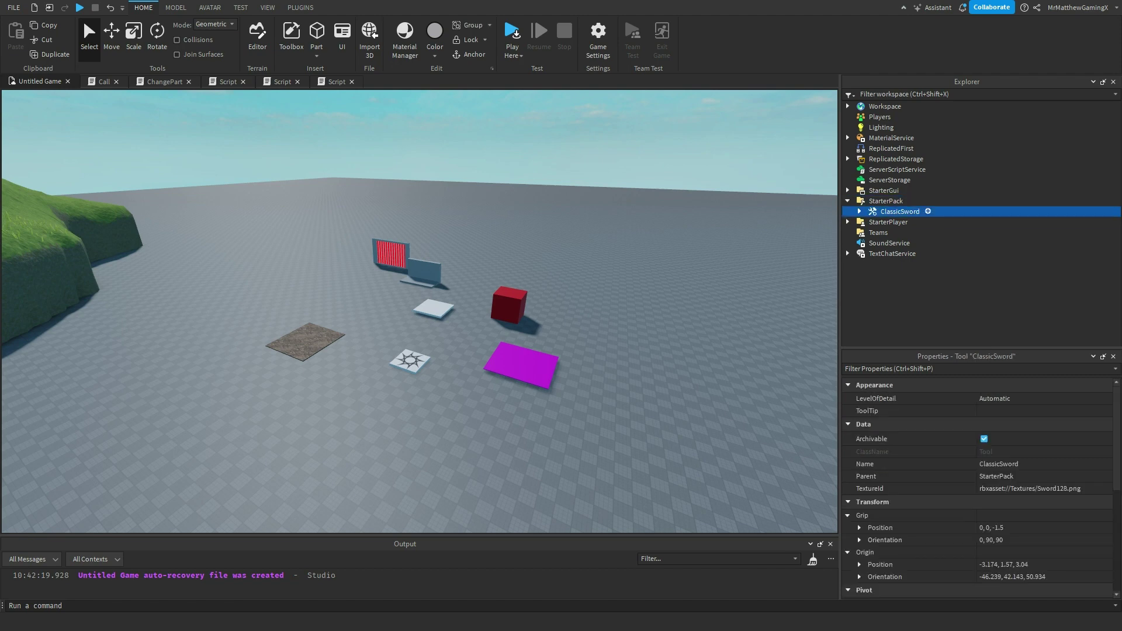
key("Delete")
left_click(885, 202)
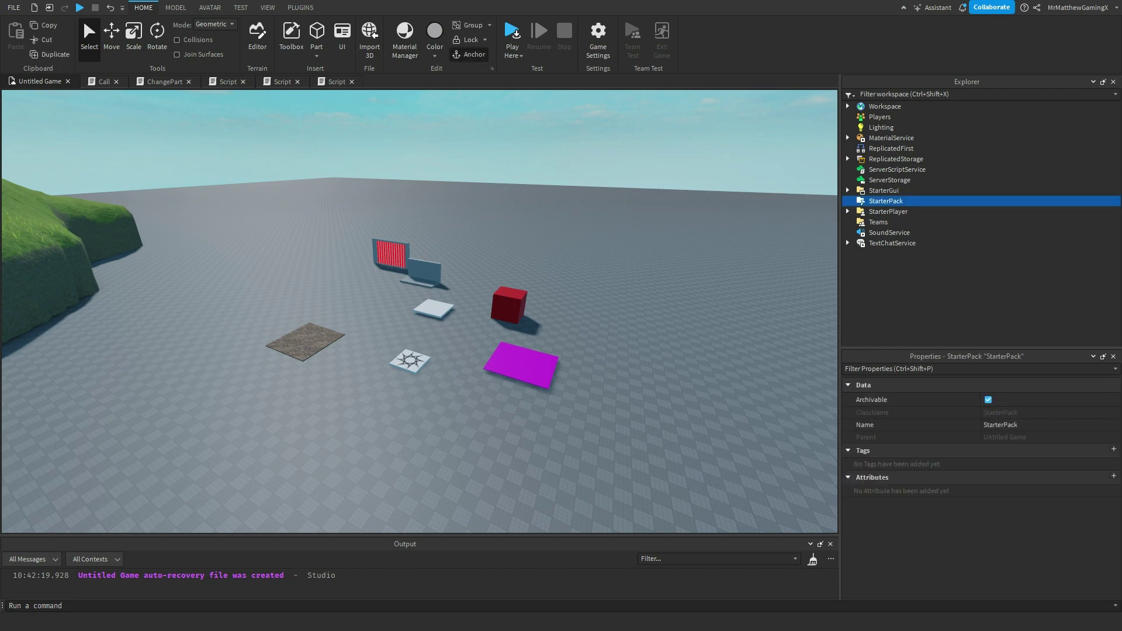
Expand StarterPlayer and examine its StarterCharacterScripts and StarterPlayerScripts containers
left_click(888, 211)
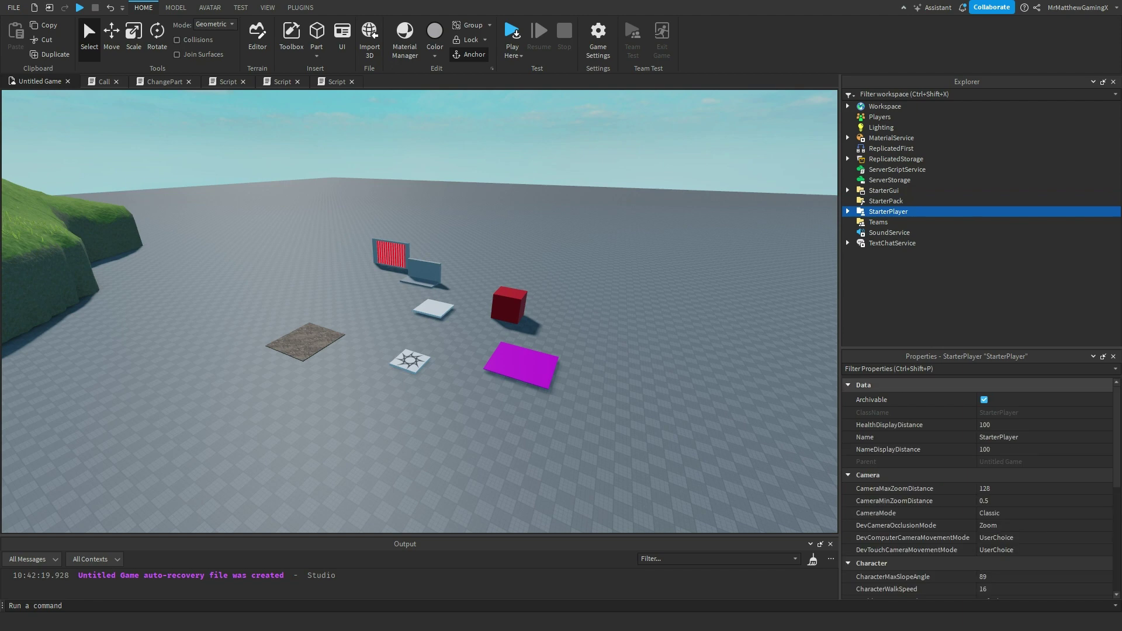
left_click(847, 211)
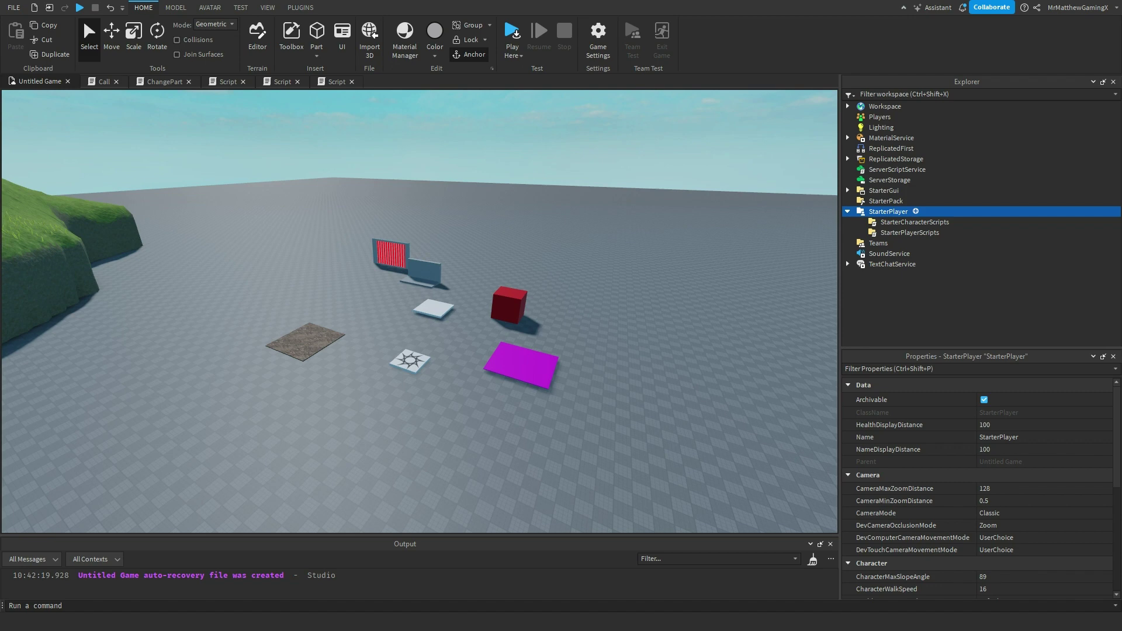
left_click(914, 222)
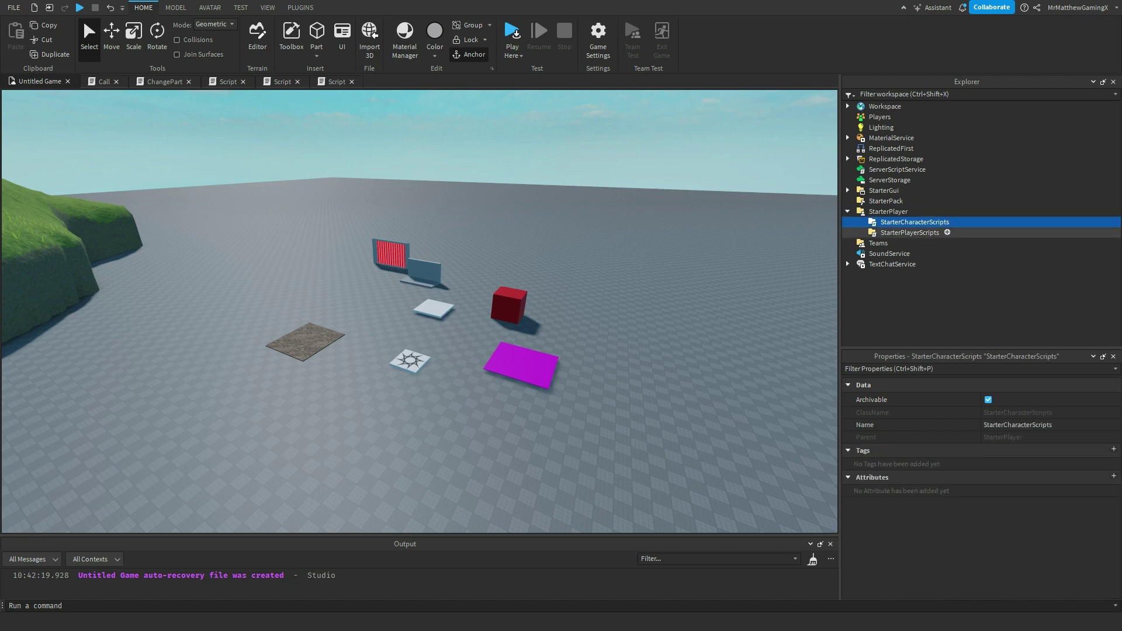
left_click(909, 232)
left_click(913, 222)
left_click(909, 232)
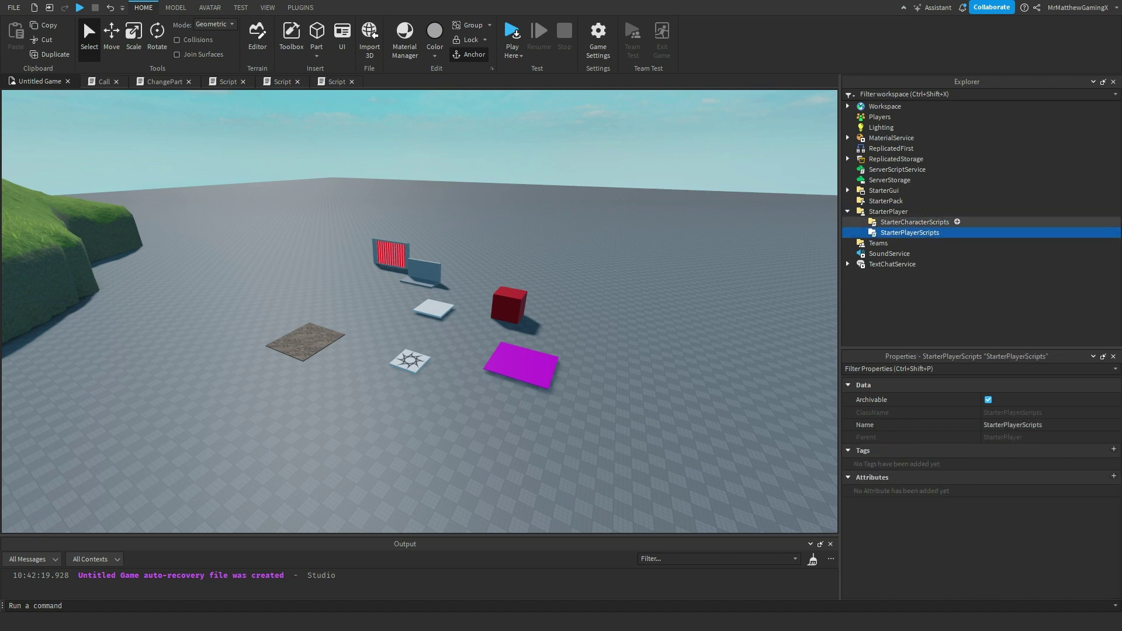
left_click(914, 223)
left_click(909, 232)
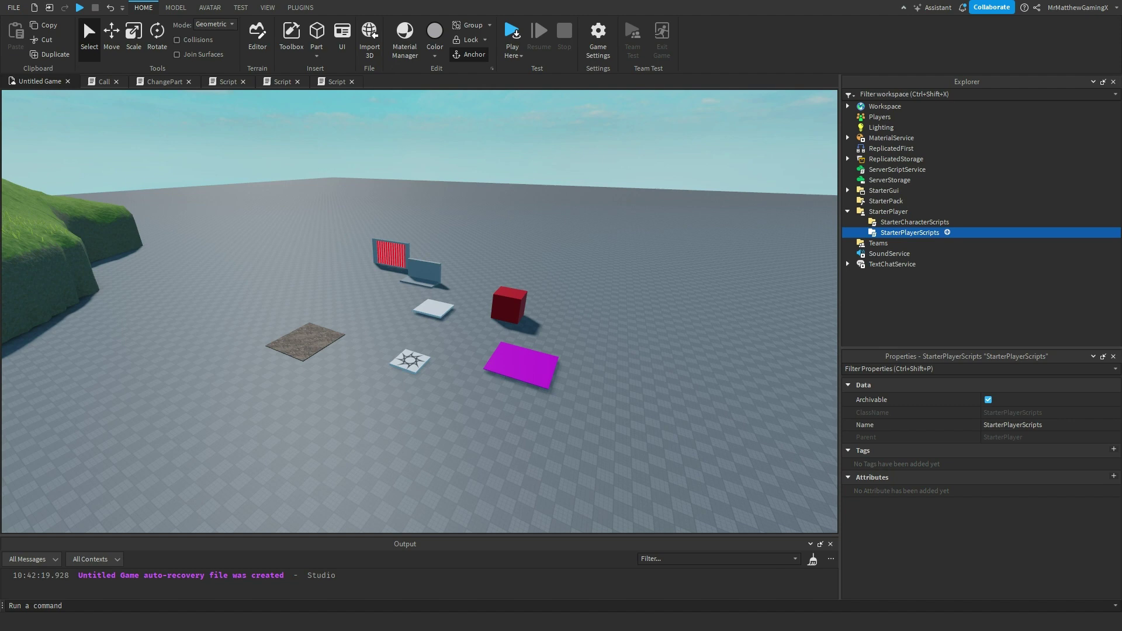
Select StarterPlayer, enlarge the display of its properties and look through the whole list
left_click(888, 211)
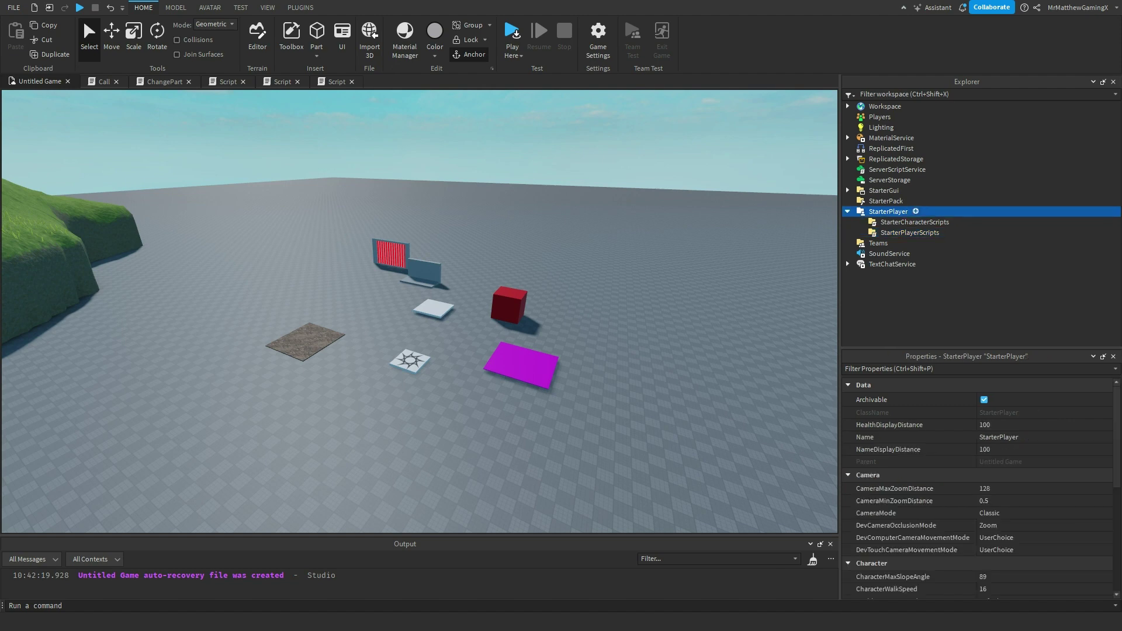
left_click_drag(937, 349, 936, 230)
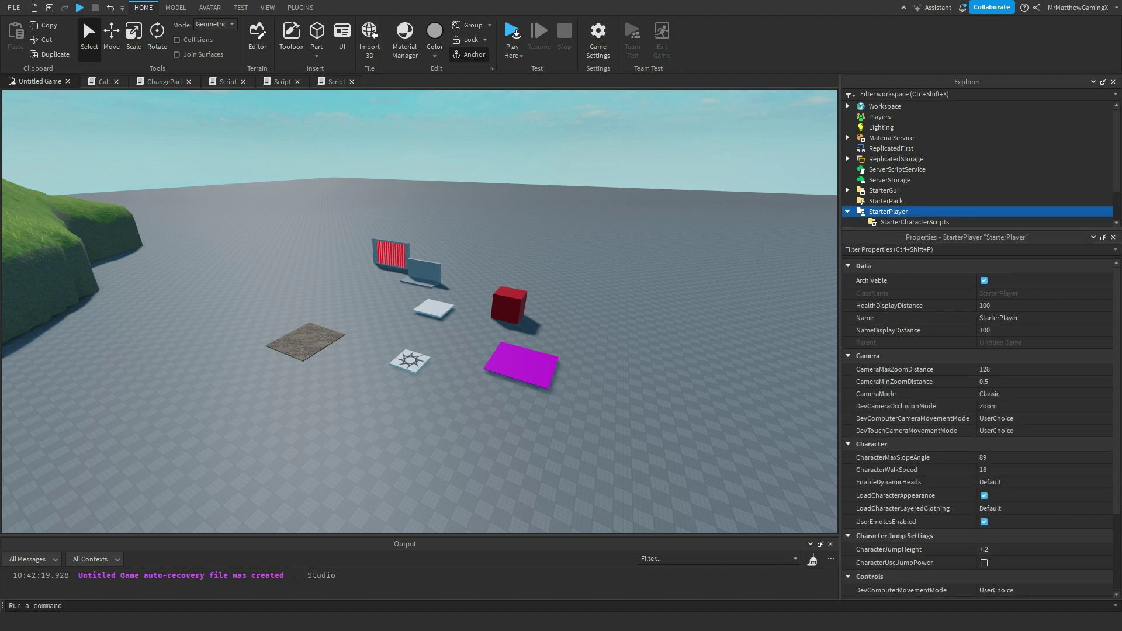
scroll(935, 457, "down", 3)
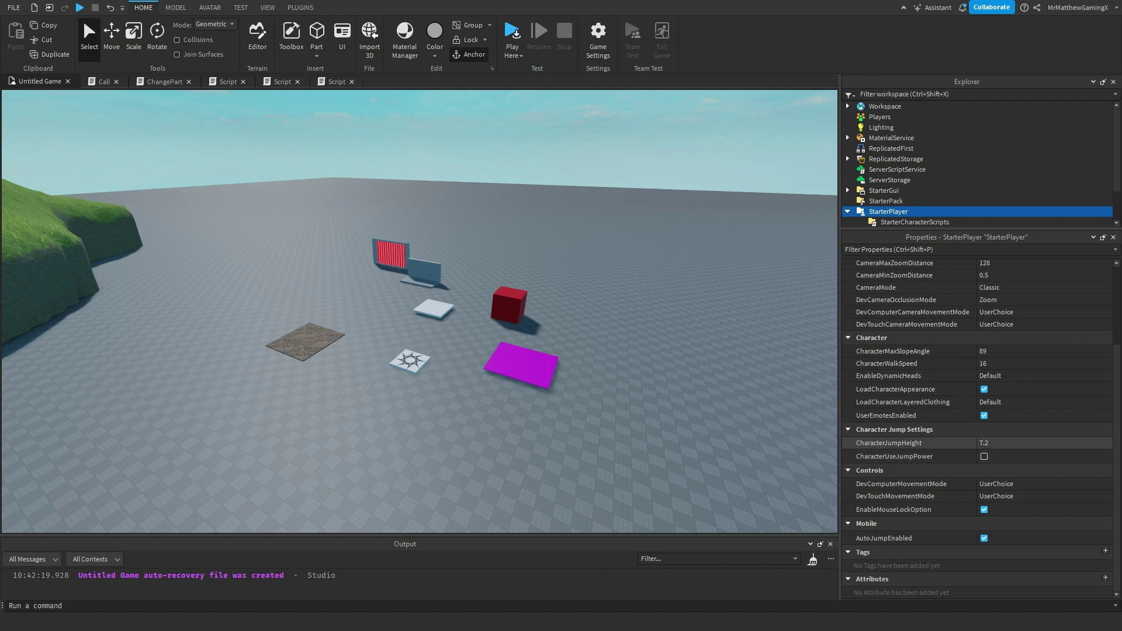
scroll(976, 450, "up", 3)
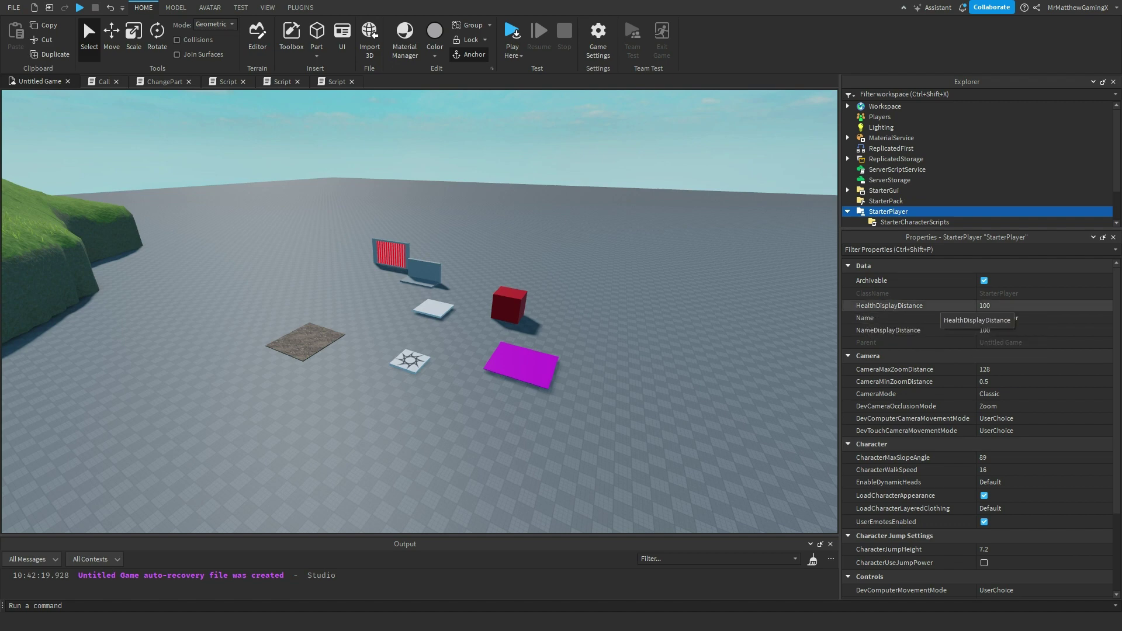
Examine StarterPlayer's HealthDisplayDistance and NameDisplayDistance properties
left_click(1016, 305)
left_click(1017, 305)
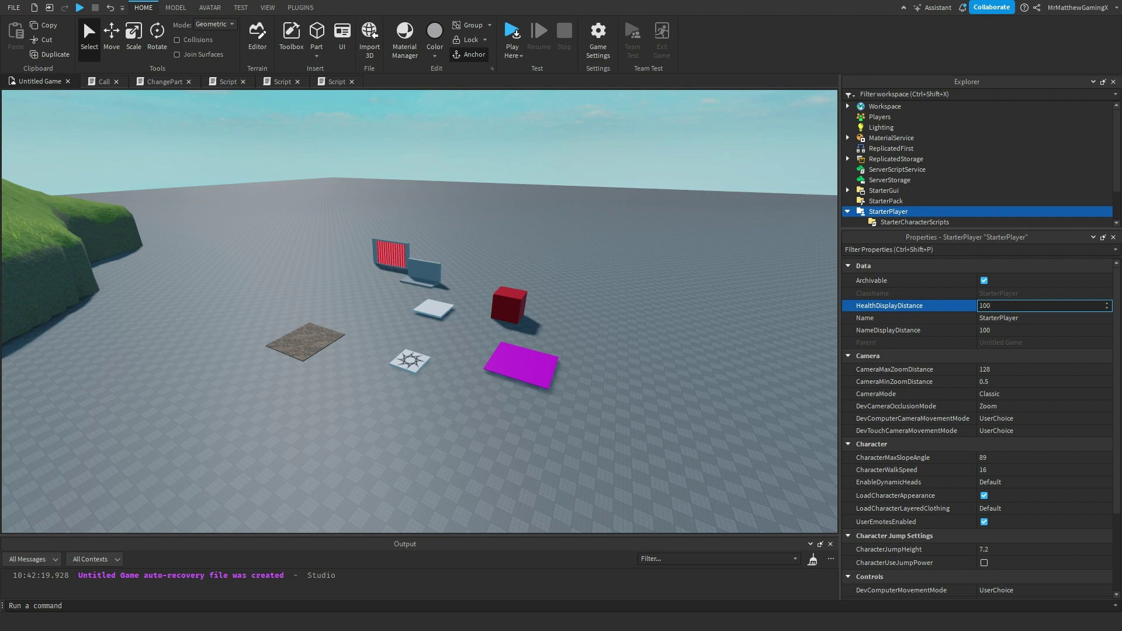
left_click(996, 330)
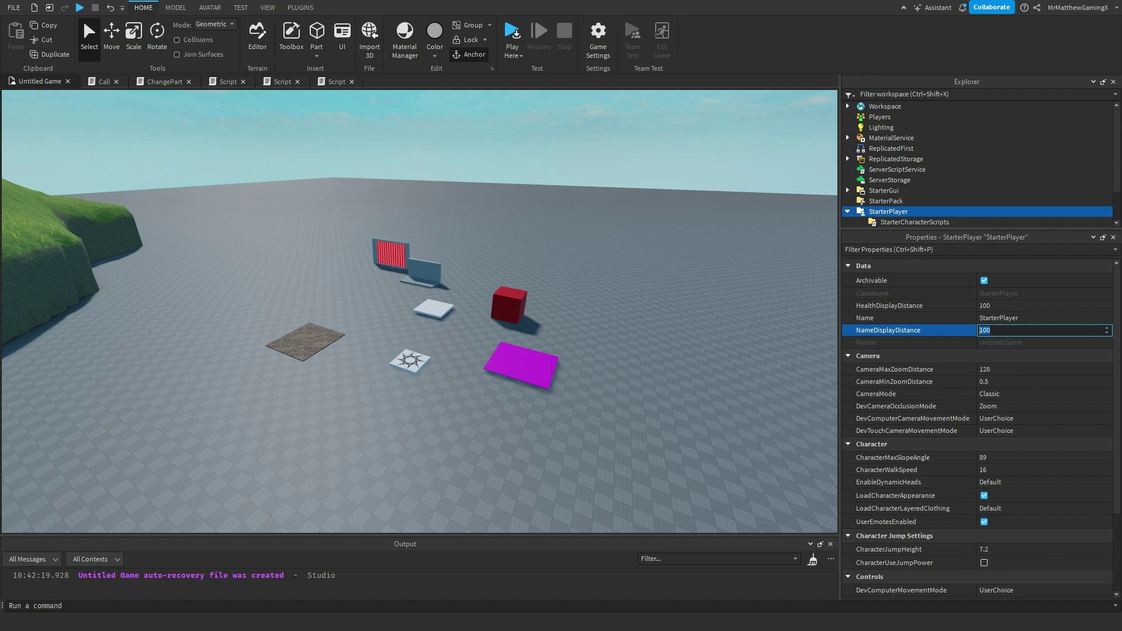
left_click(997, 330)
Examine StarterPlayer's CameraMaxZoomDistance and CameraMinZoomDistance properties, illustrating far and near zoom in the scene
scroll(976, 331, "down", 1)
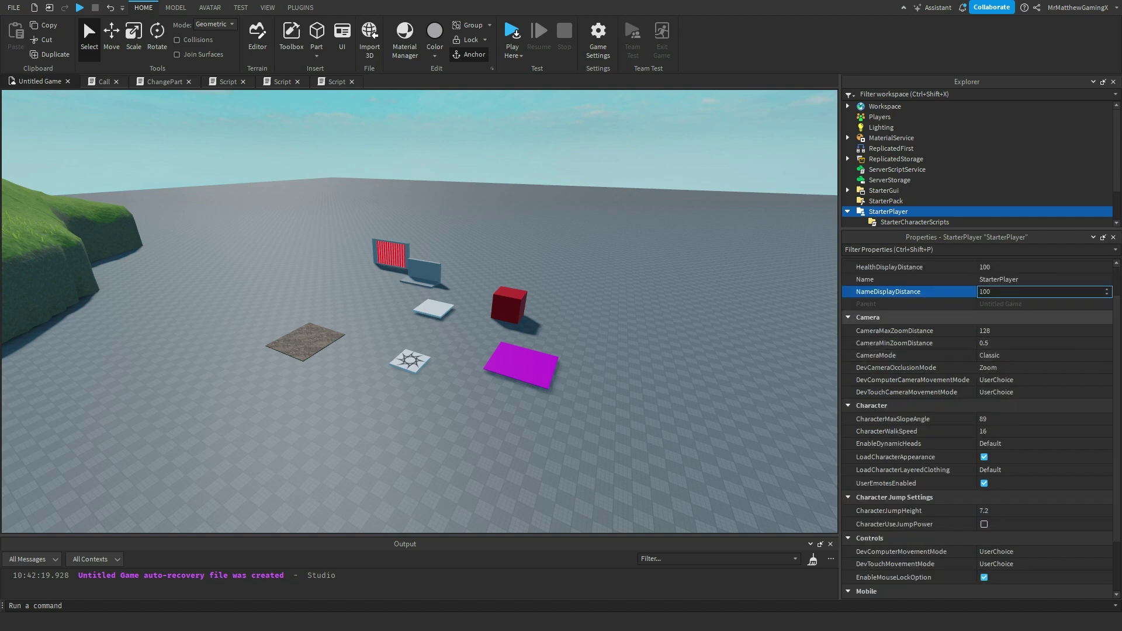
left_click(997, 331)
left_click(997, 331)
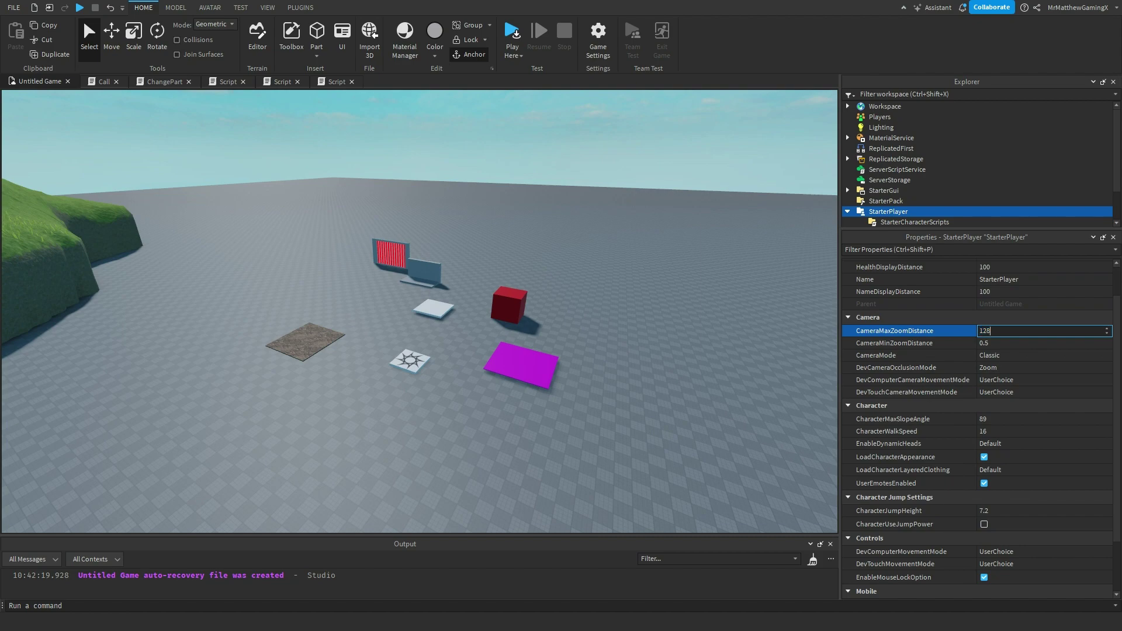
right_click_drag(618, 333, 564, 438)
scroll(618, 333, "down", 8)
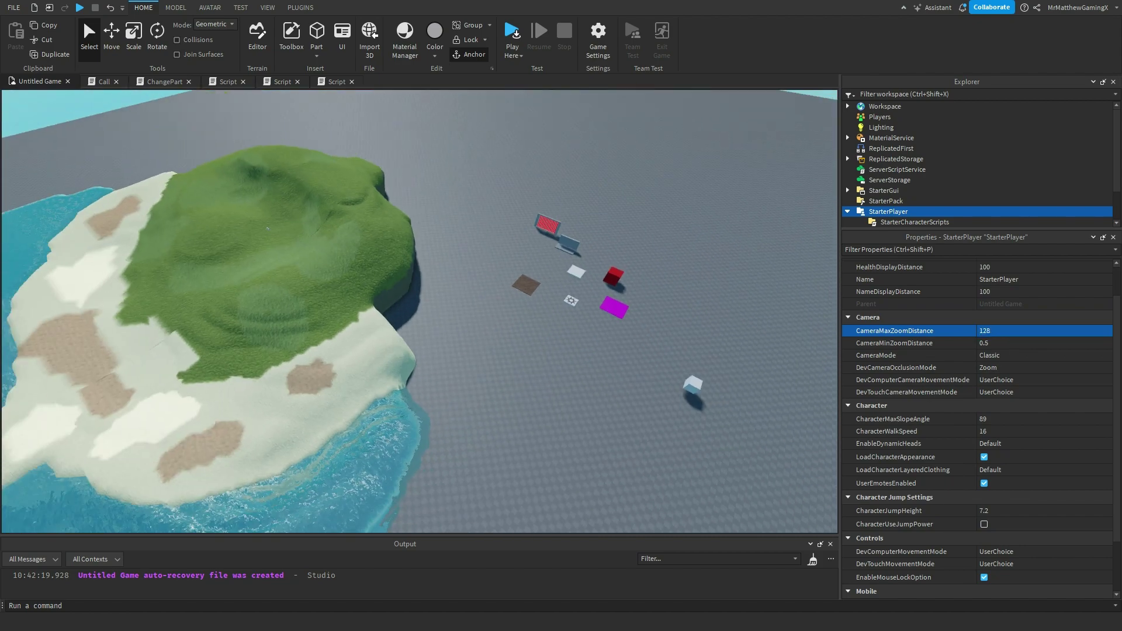
scroll(631, 338, "down", 3)
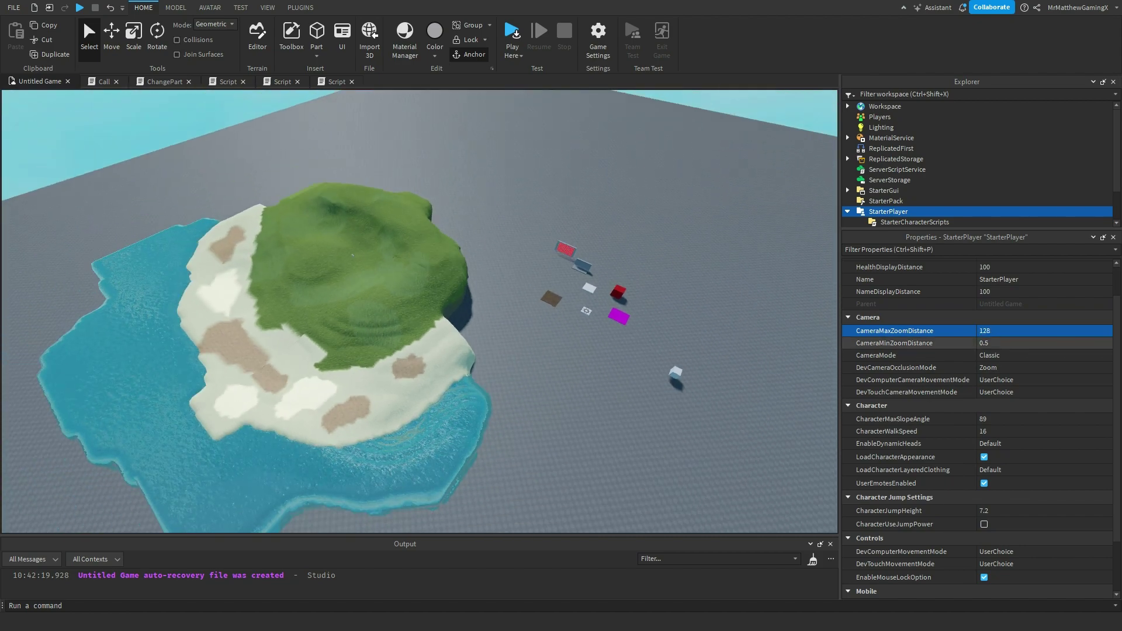
left_click(997, 342)
scroll(554, 334, "up", 10)
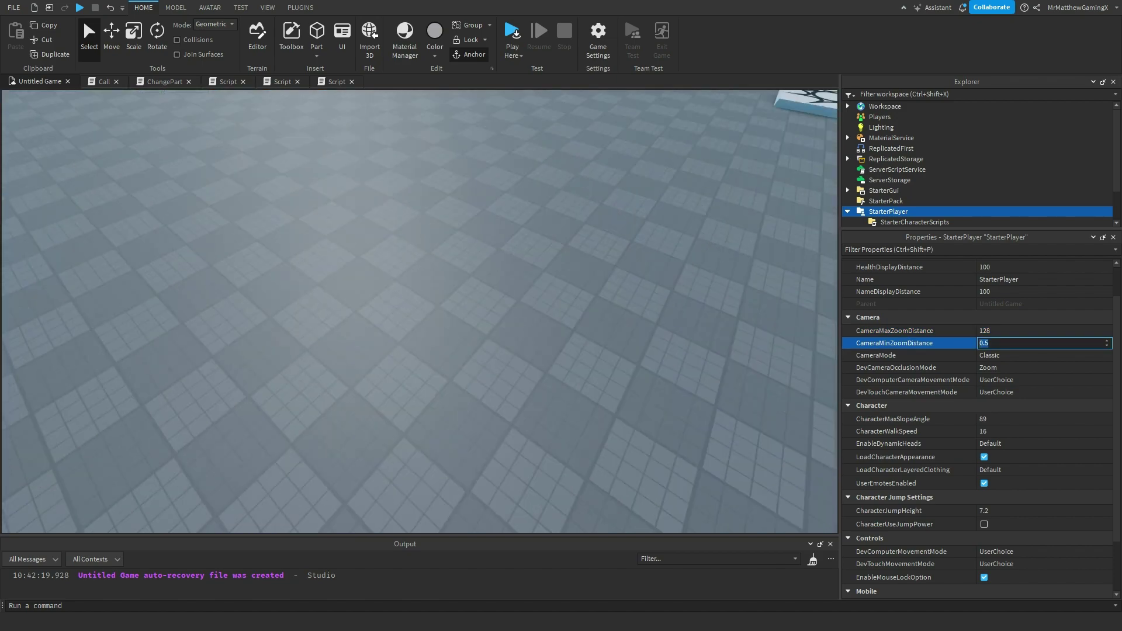
Try the LockFirstPerson option for StarterPlayer's CameraMode, and restore it to Classic
scroll(497, 438, "up", 5)
right_click_drag(497, 374, 543, 263)
scroll(438, 298, "down", 5)
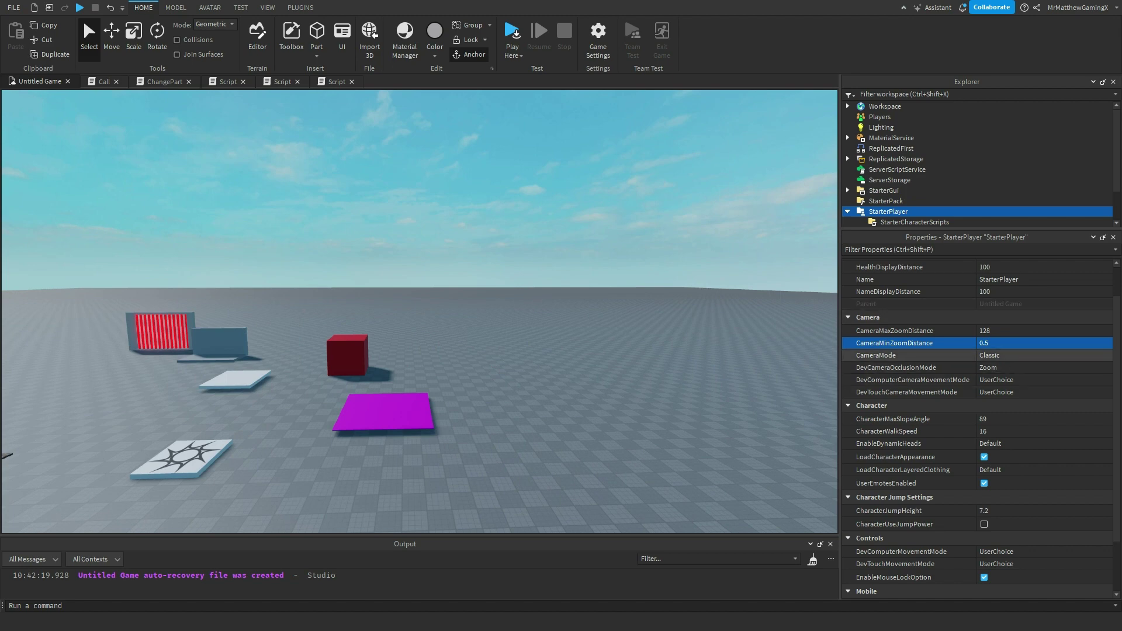
left_click(1028, 355)
left_click(1028, 355)
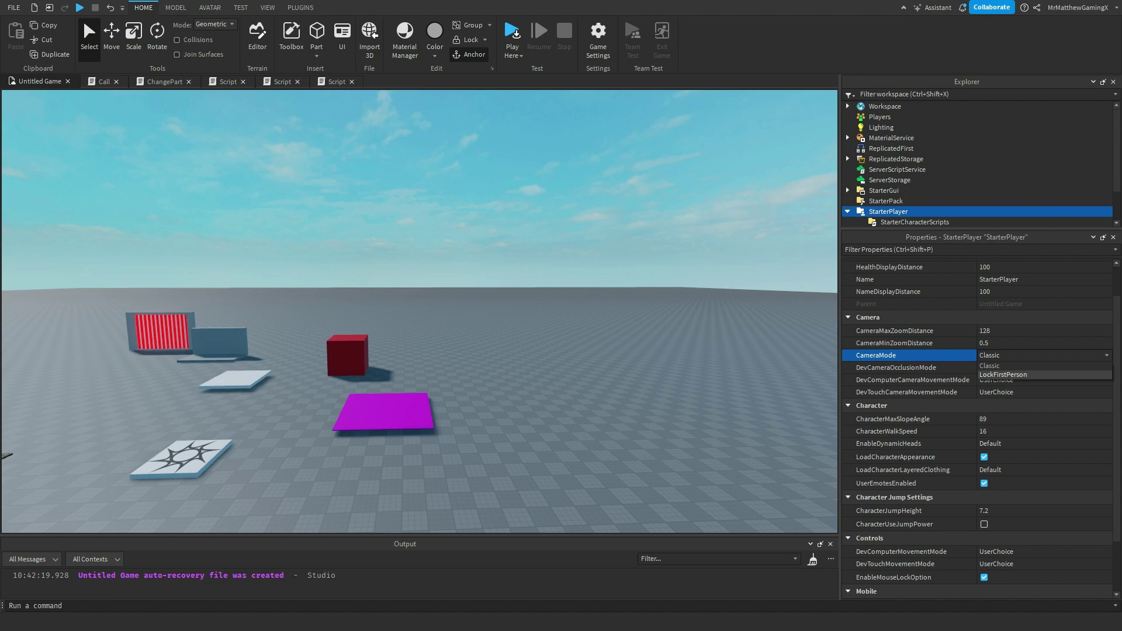
left_click(1002, 374)
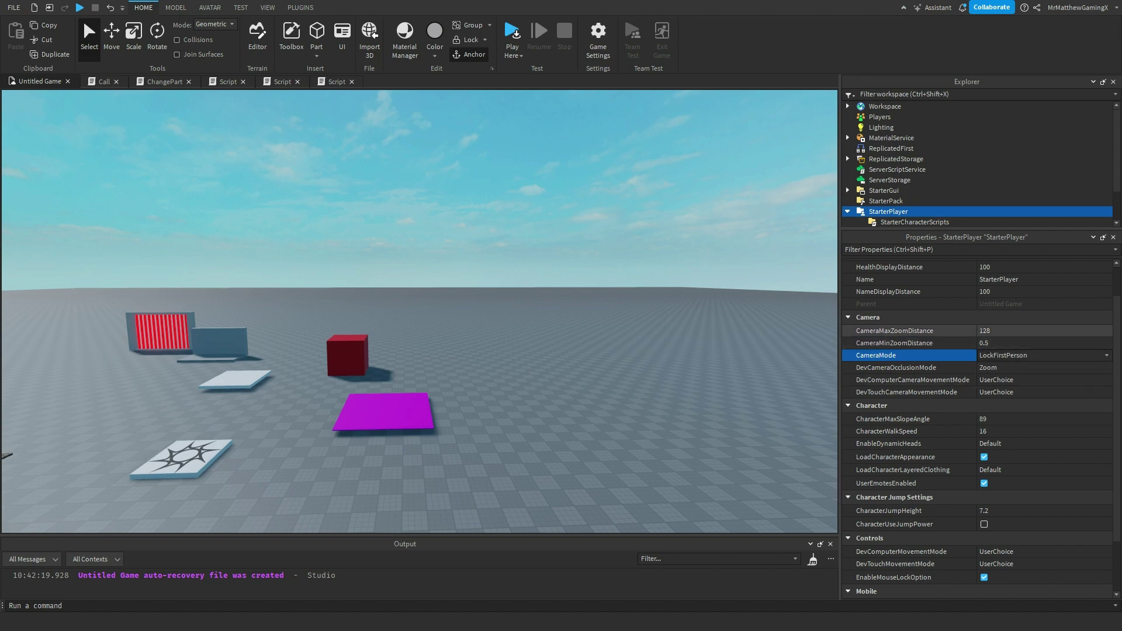
left_click(1043, 356)
left_click(1040, 367)
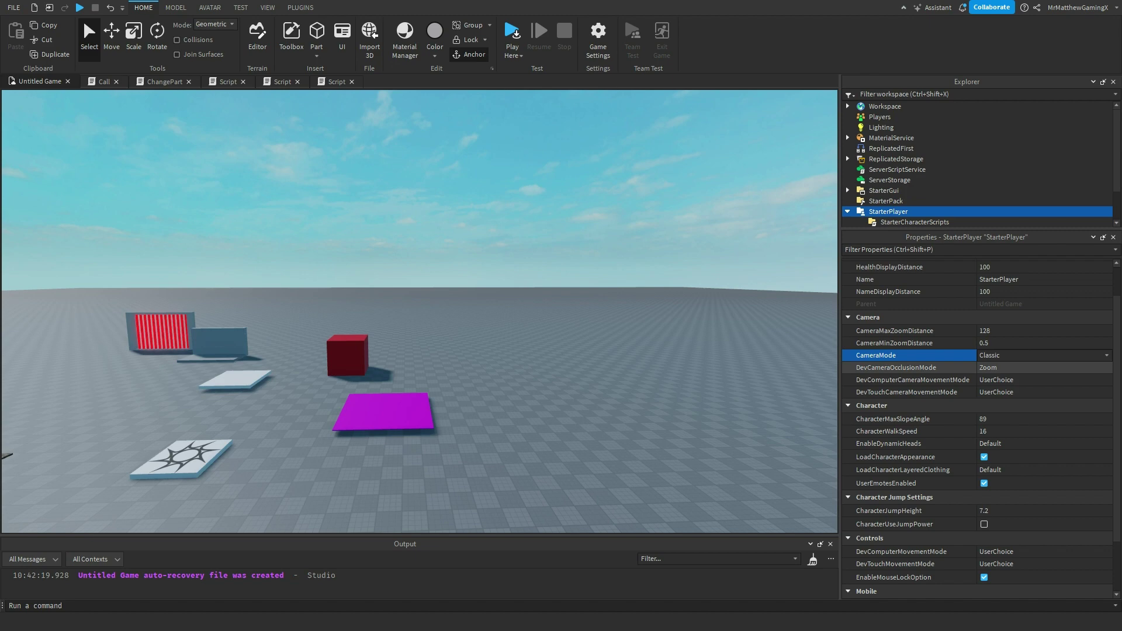
Try the Invisicam option for StarterPlayer's DevCameraOcclusionMode, and restore it to Zoom
left_click(1040, 367)
left_click(1040, 367)
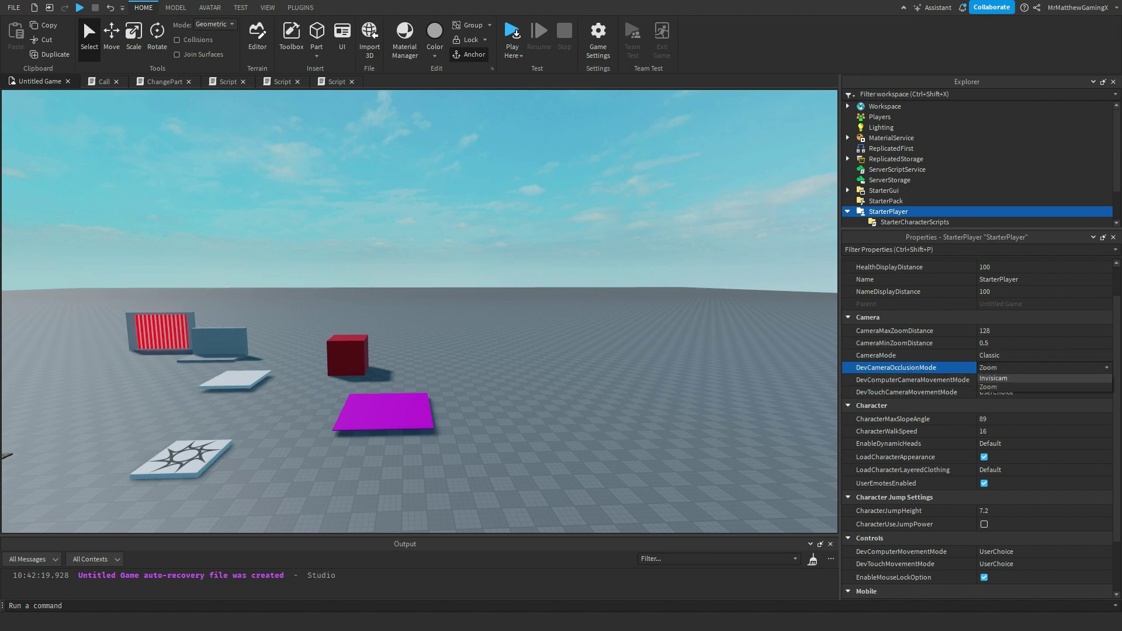
left_click(1040, 379)
left_click(1040, 369)
left_click(1040, 388)
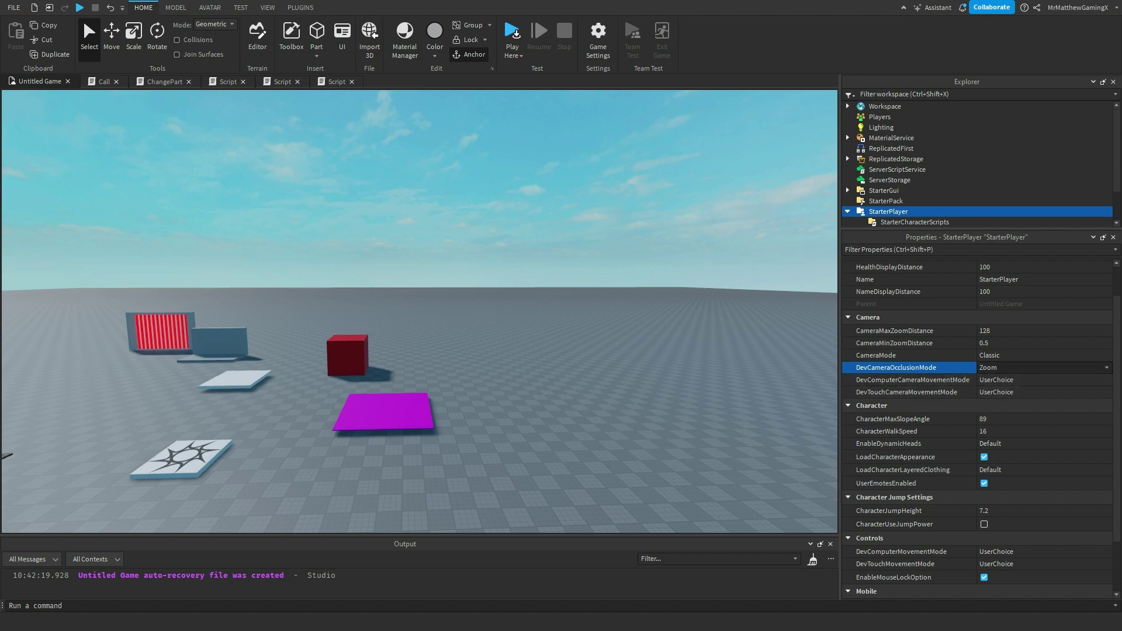
Insert a wedge part on the baseplate in front of the flat dark slab
scroll(977, 431, "down", 3)
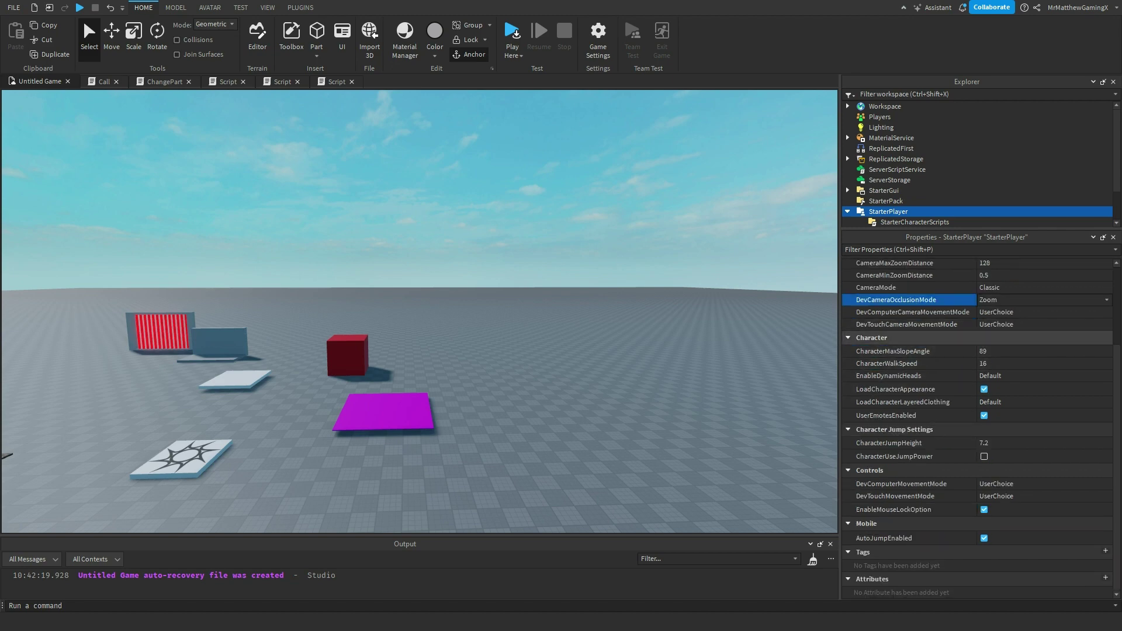
right_click_drag(701, 346, 625, 371)
right_click_drag(695, 351, 602, 371)
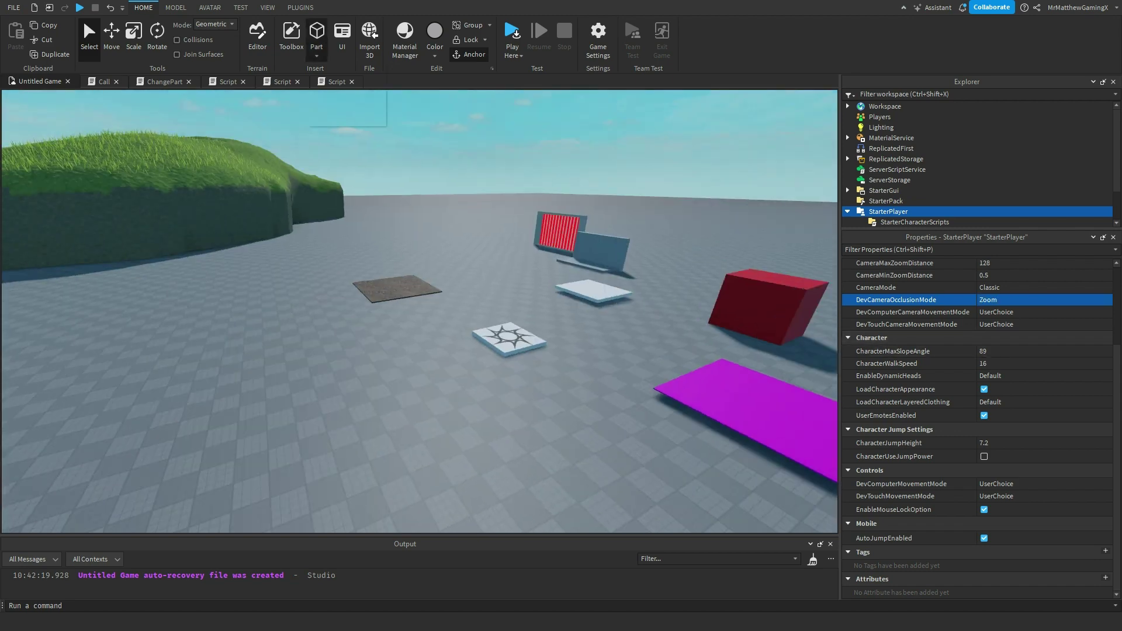
left_click(316, 35)
left_click(336, 93)
mouse_move(409, 292)
right_mouse_down()
mouse_move(403, 351)
mouse_move(350, 263)
mouse_move(415, 303)
mouse_move(418, 280)
right_mouse_up()
key("w")
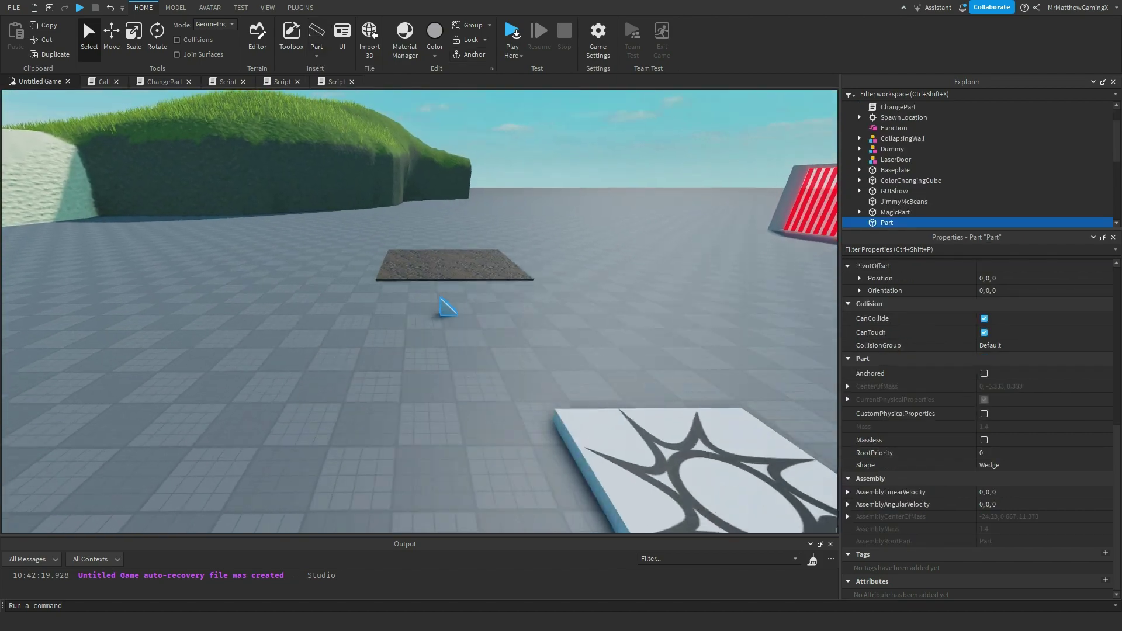
Scale the wedge upward into a steep, narrow ramp about 27.25 high
left_click(133, 40)
left_click_drag(505, 271, 508, 161)
key("e")
key("s")
right_click_drag(508, 162, 508, 122)
key("q")
key("a")
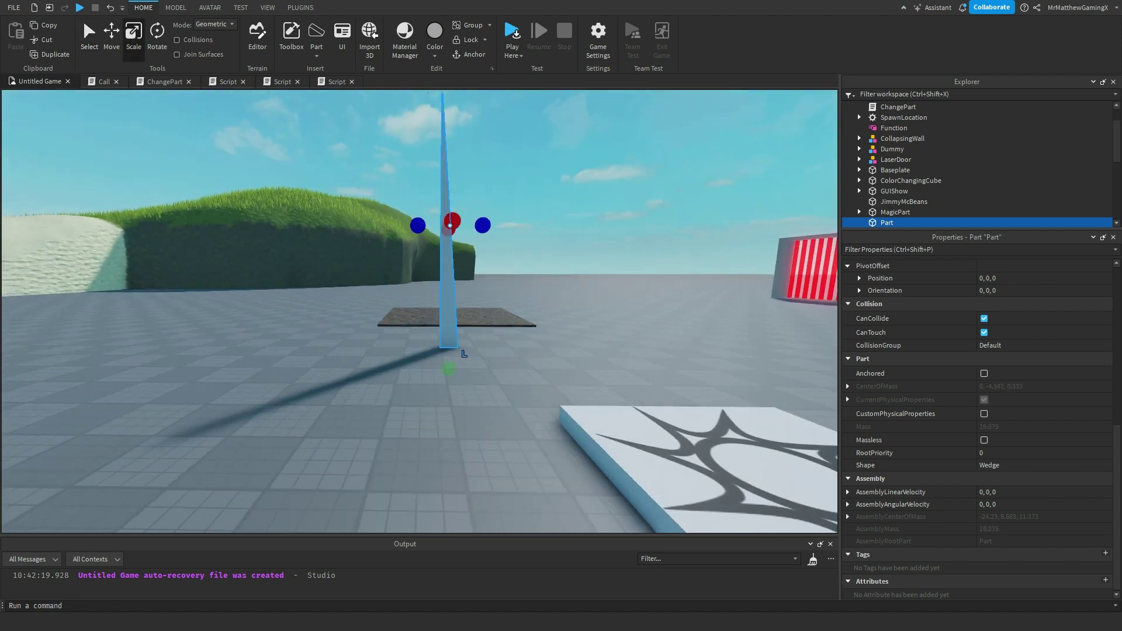
key("d")
key("w")
right_click(540, 327)
left_click(520, 304)
left_click(375, 292)
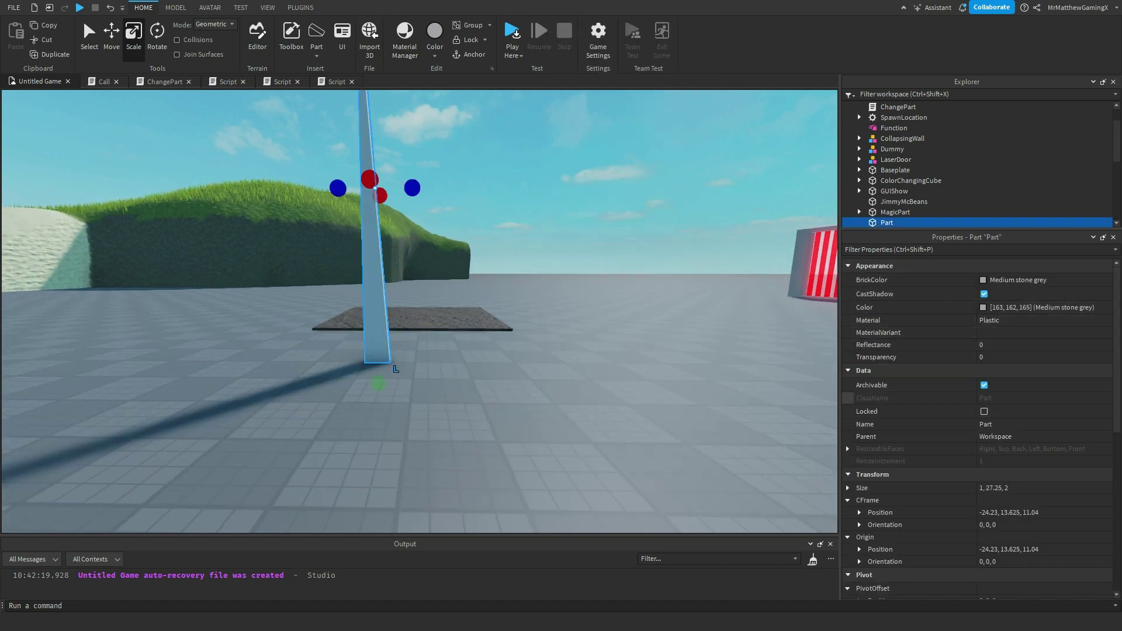
Try to set StarterPlayer's CharacterMaxSlopeAngle to 90
scroll(911, 169, "down", 5)
left_click(888, 169)
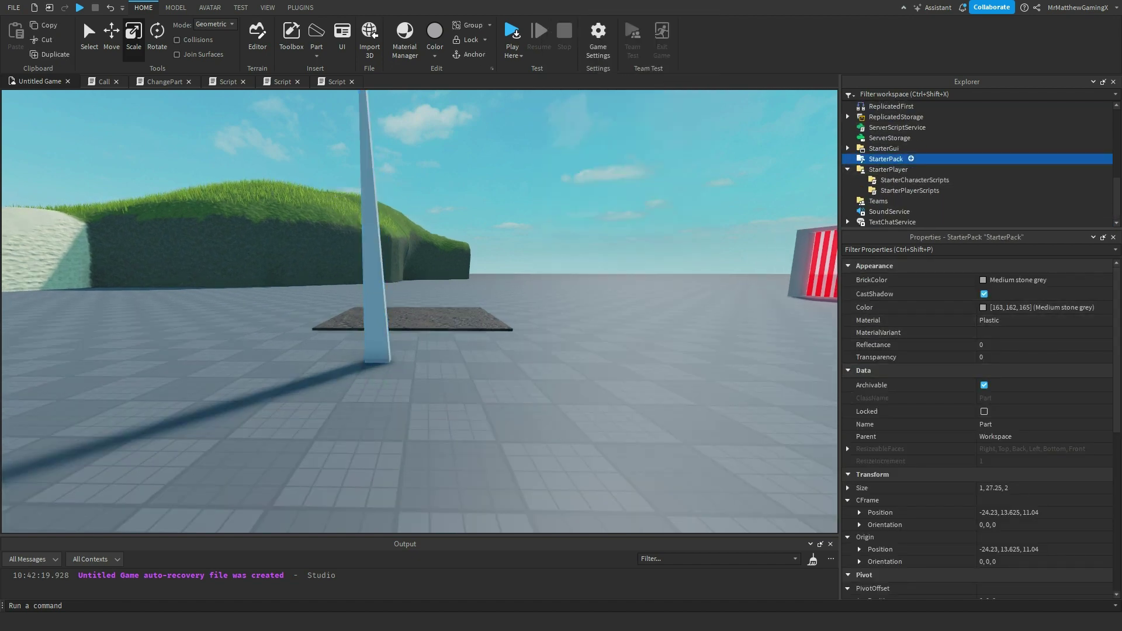
left_click(996, 457)
type("90")
key("Return")
Scale the tall wedge along its Z axis to a depth of about 10.41
key("s")
key("a")
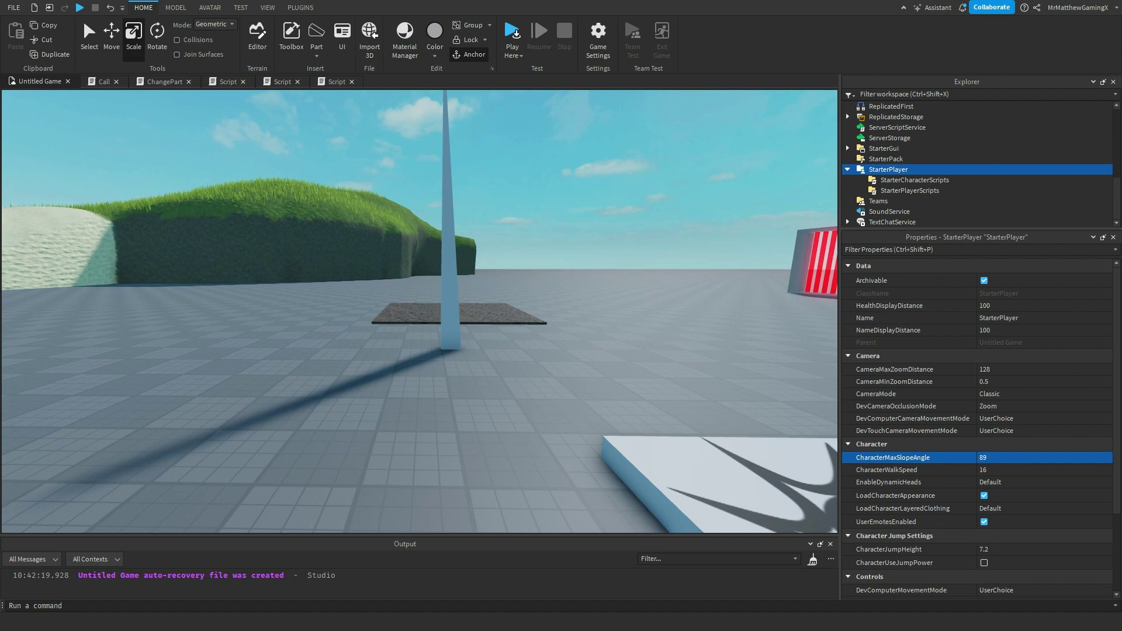
left_click(450, 274)
right_click_drag(450, 275, 666, 322)
key("f")
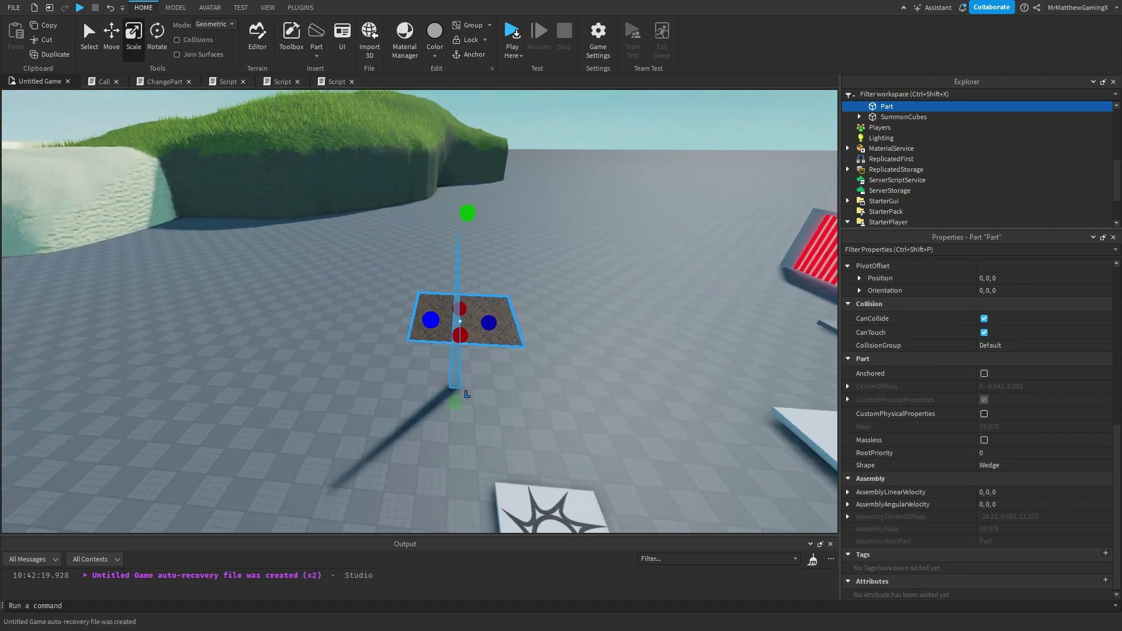
left_click_drag(431, 320, 379, 317)
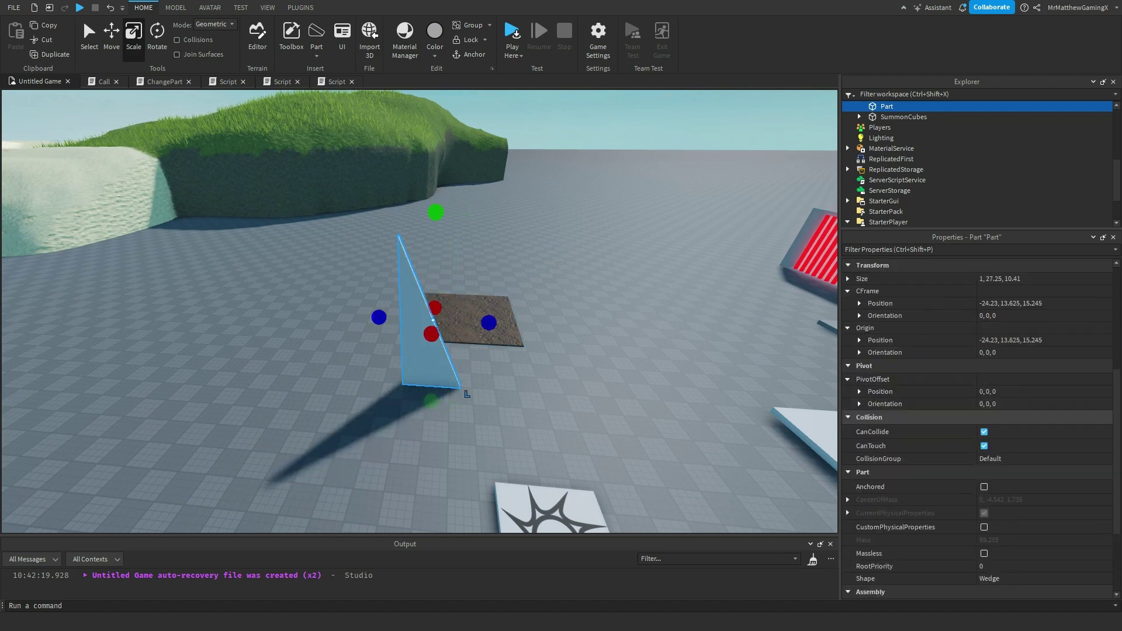
Try a CharacterMaxSlopeAngle of 180 for StarterPlayer, and restore the value to 89
scroll(894, 159, "down", 2)
left_click(894, 169)
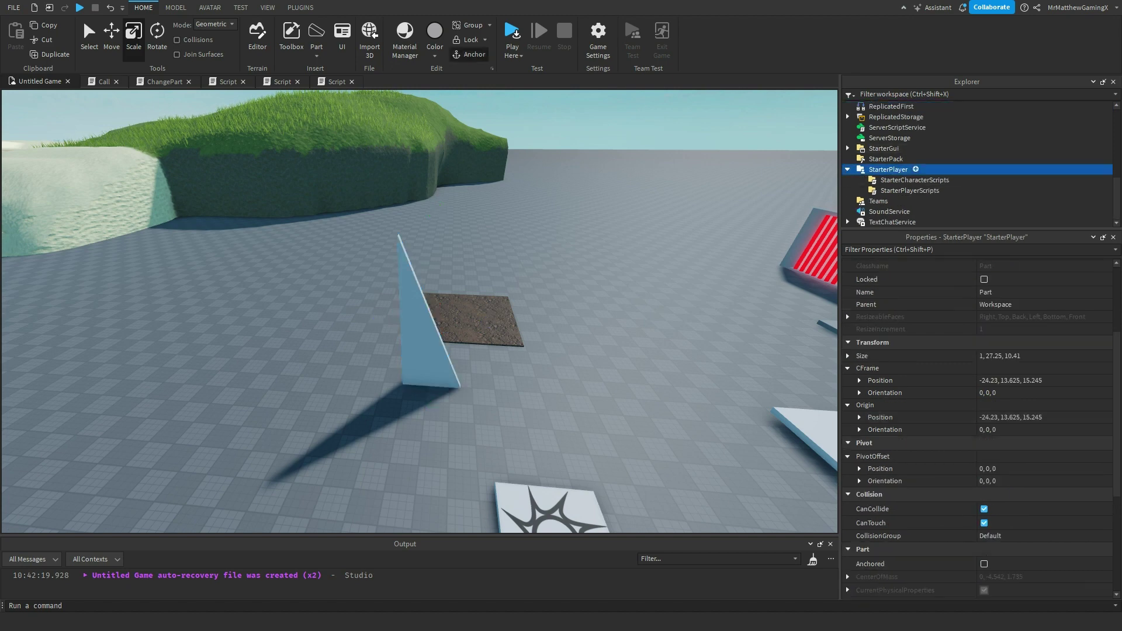
left_click(993, 351)
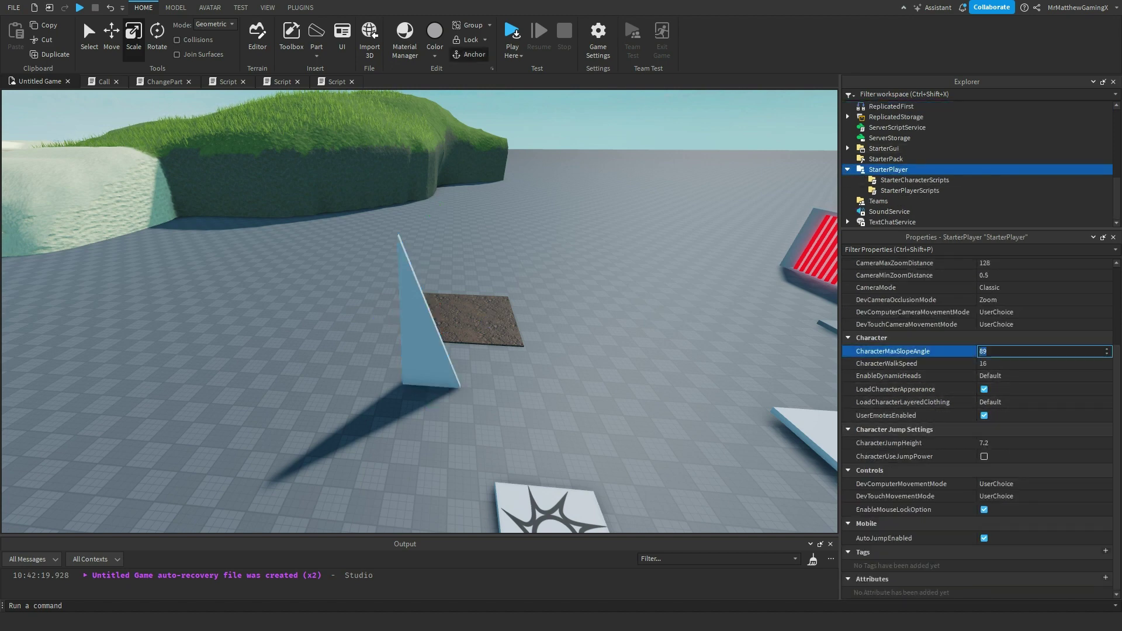
type("180")
key("Return")
left_click(993, 351)
type("89")
key("Return")
Try a CharacterWalkSpeed of 5 for StarterPlayer, and restore the value to 16
left_click(996, 363)
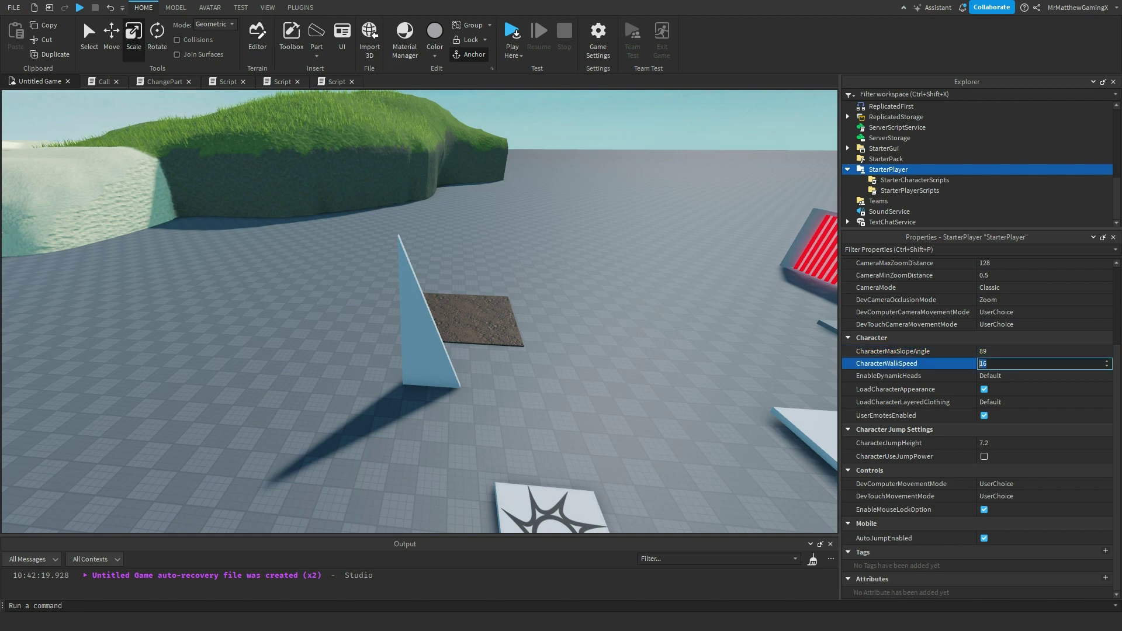
left_click(996, 363)
key("BackSpace")
key("BackSpace")
type("5")
type("16")
Examine StarterPlayer's EnableDynamicHeads, UserEmotesEnabled and CharacterJumpHeight properties
left_click(896, 376)
left_click(892, 416)
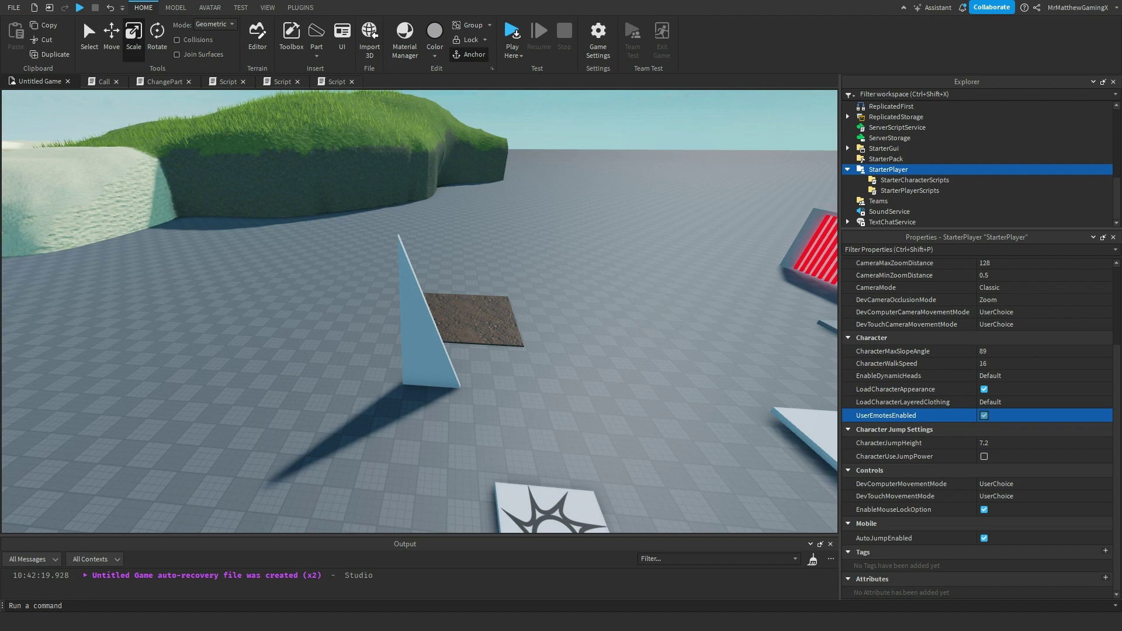
left_click(988, 443)
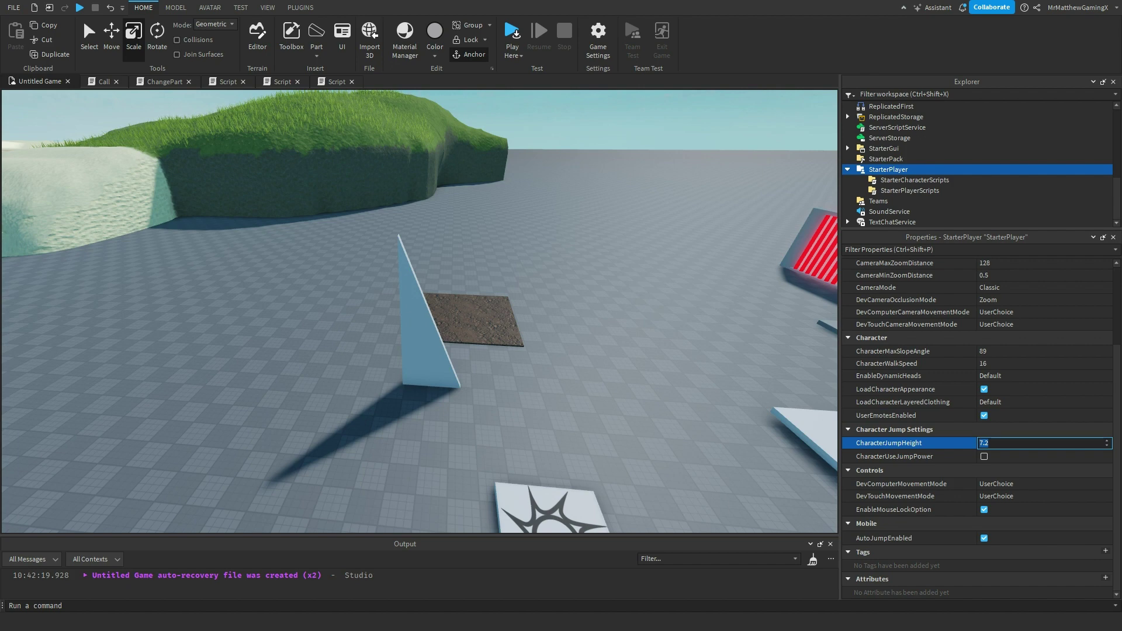
left_click(893, 351)
left_click(894, 363)
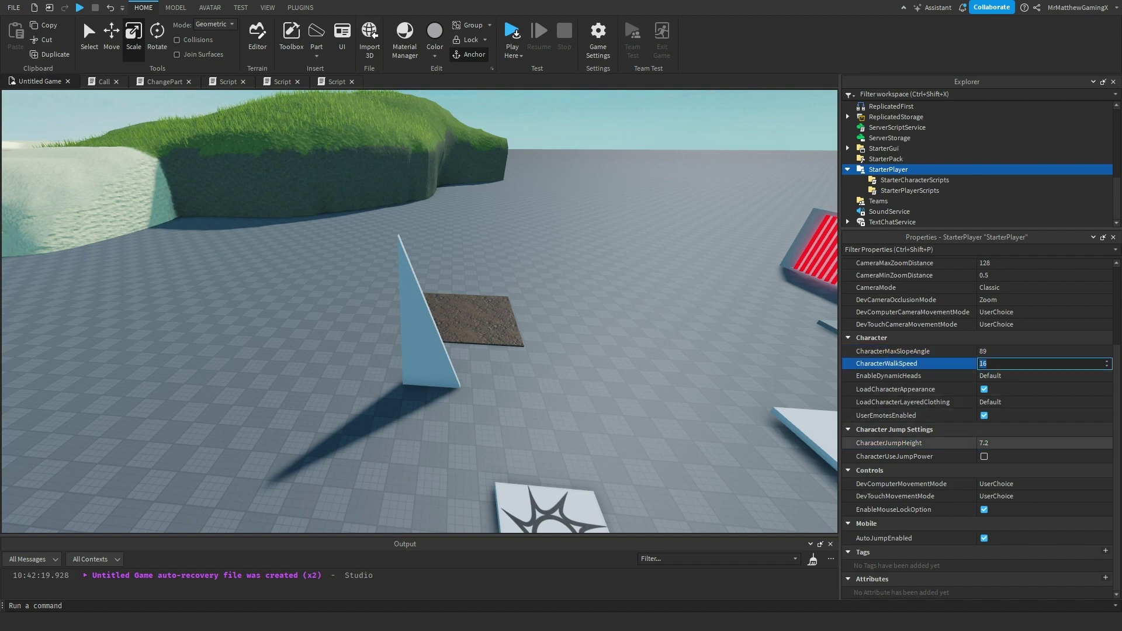
left_click(894, 442)
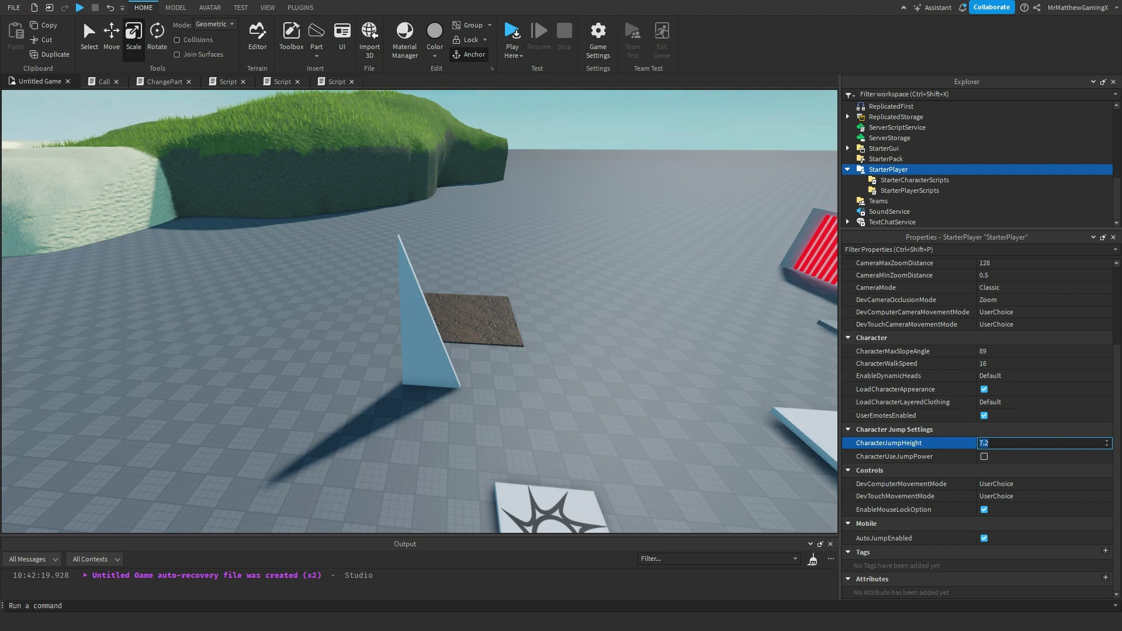
left_click(989, 443)
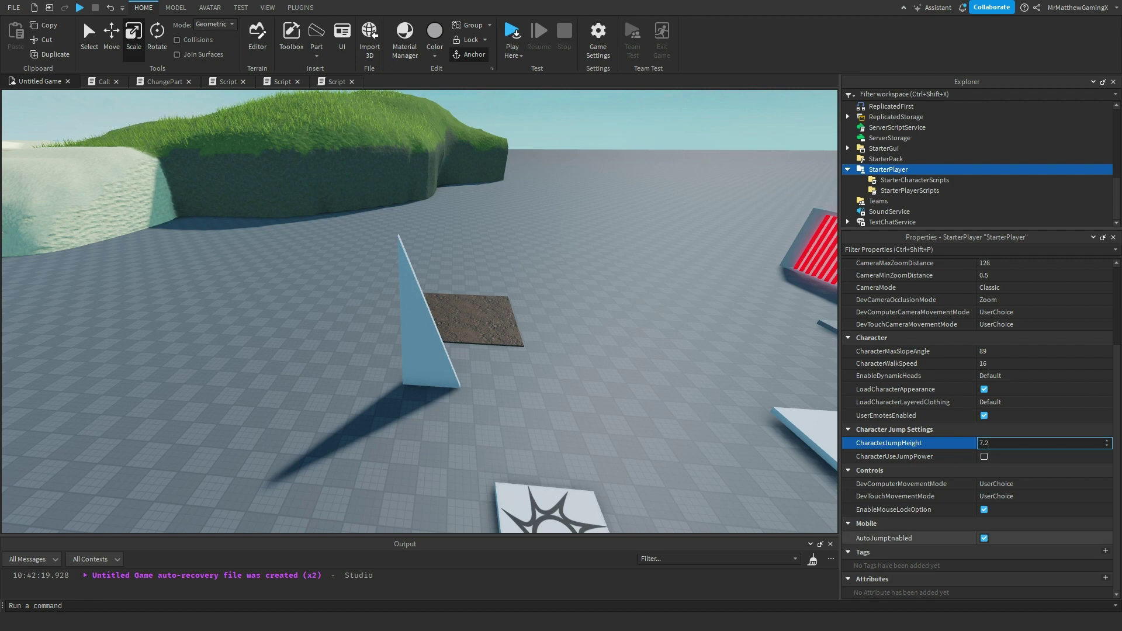
Switch StarterPlayer's AutoJumpEnabled off and back on
left_click(984, 538)
left_click(983, 538)
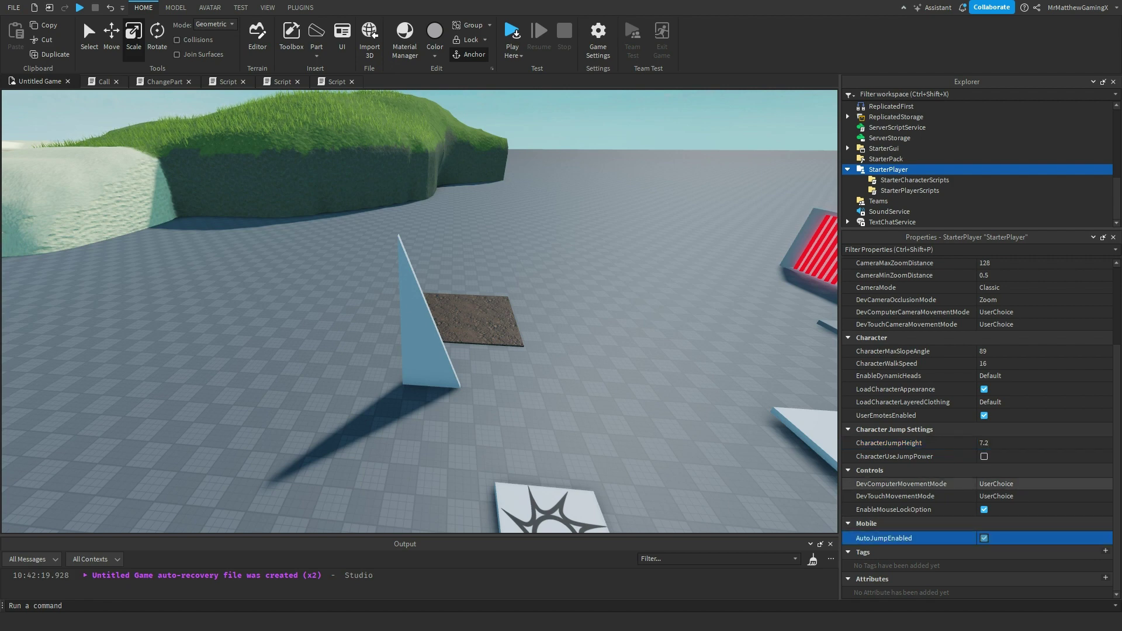
scroll(935, 415, "up", 4)
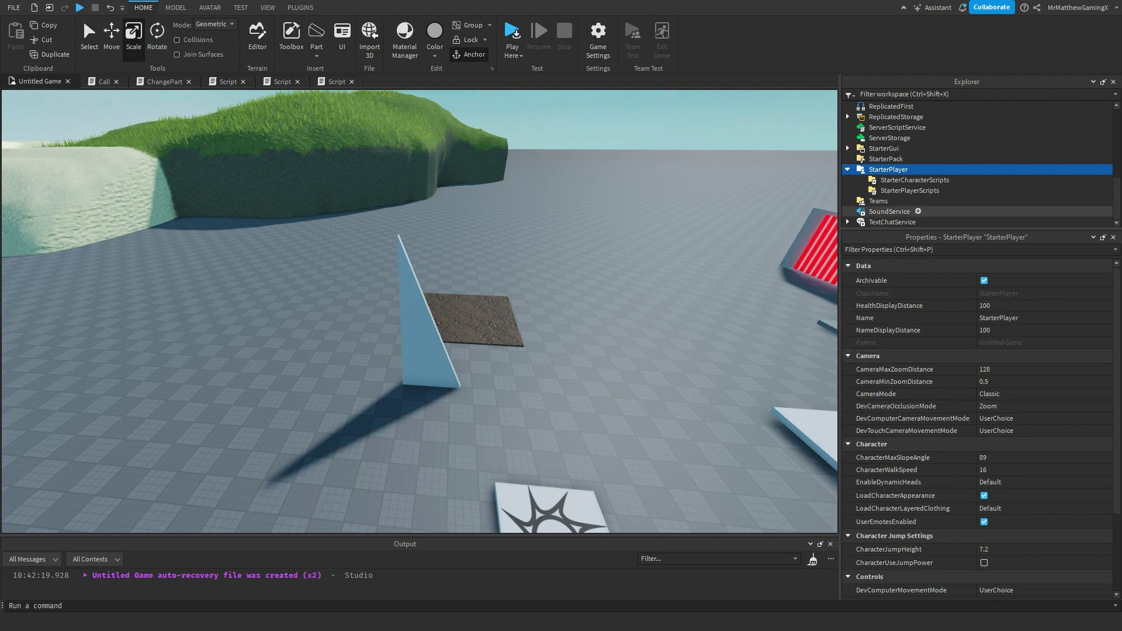
Enlarge the object tree and compare StarterCharacterScripts with StarterPlayerScripts and the Players service
left_click_drag(970, 230, 969, 438)
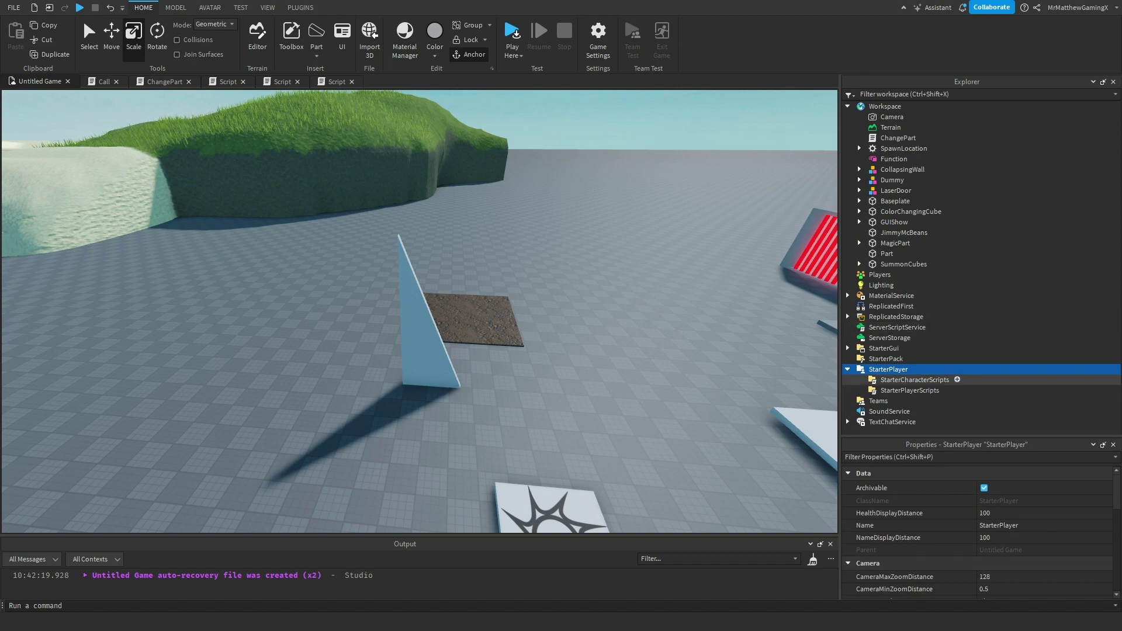
left_click(914, 380)
left_click(909, 390)
left_click(914, 380)
left_click(909, 390)
left_click(914, 380)
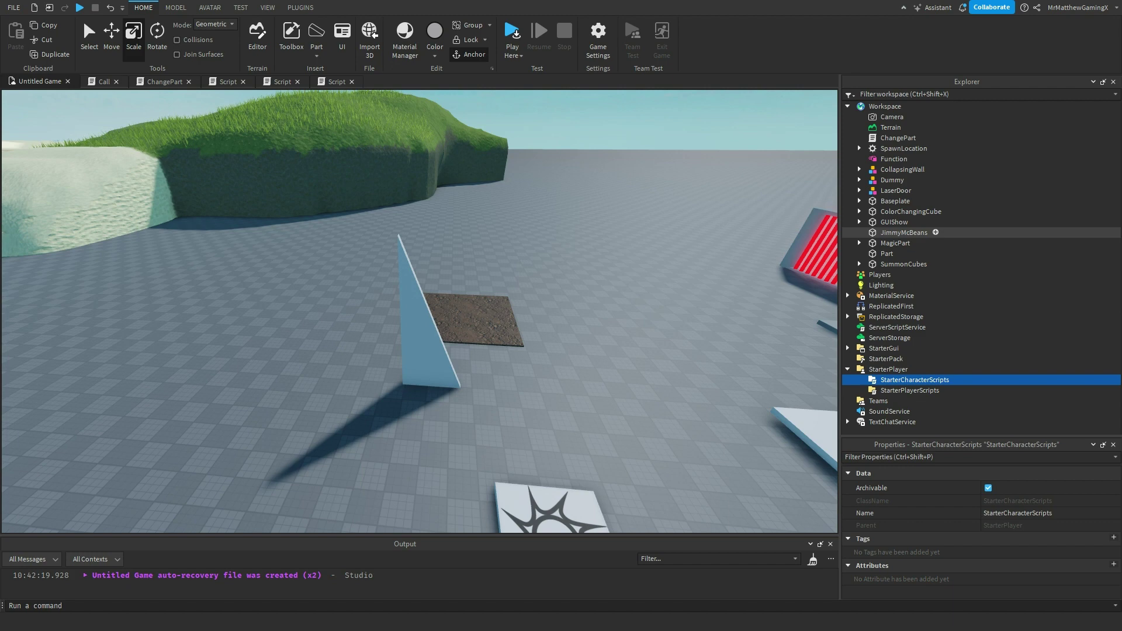
left_click(909, 391)
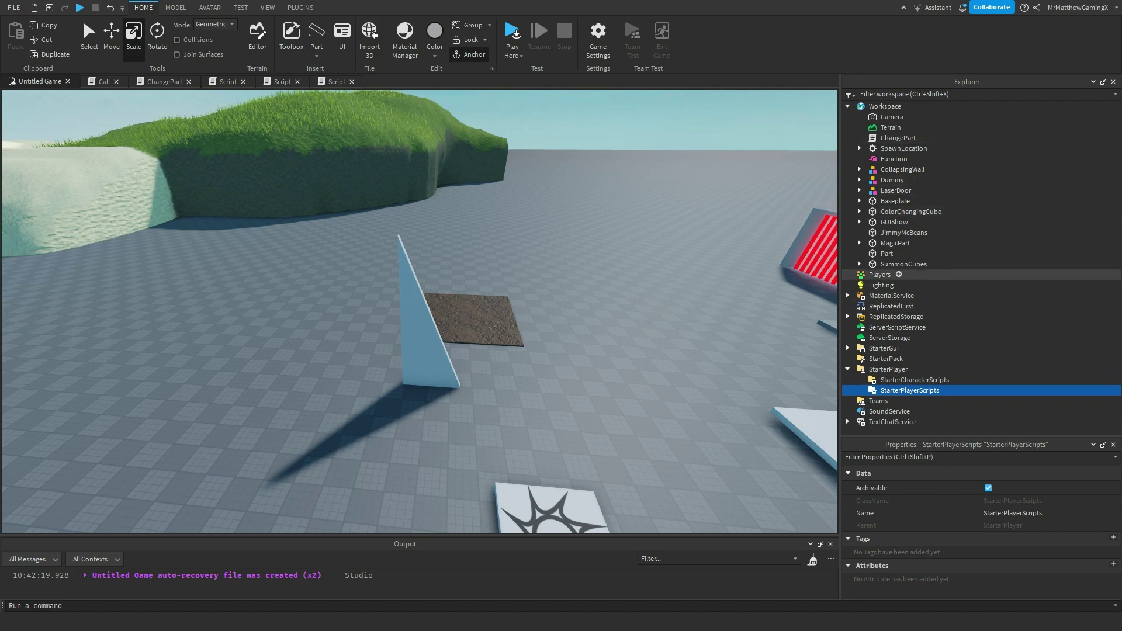
left_click(880, 274)
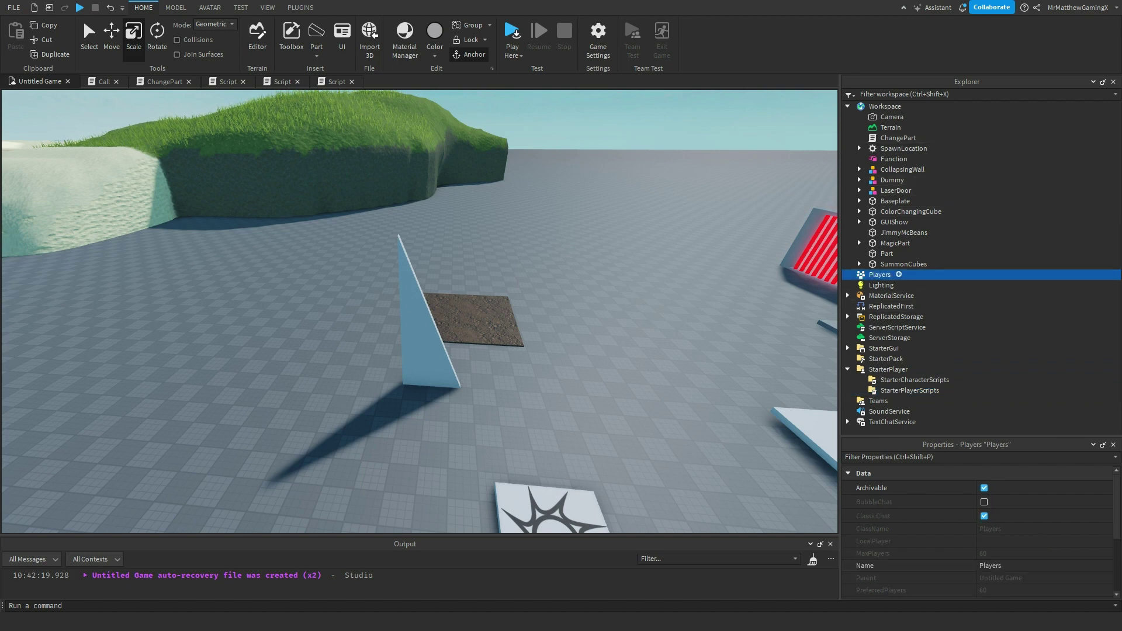
Add a Script to StarterCharacterScripts and rename it Banana
left_click(914, 380)
left_click(956, 380)
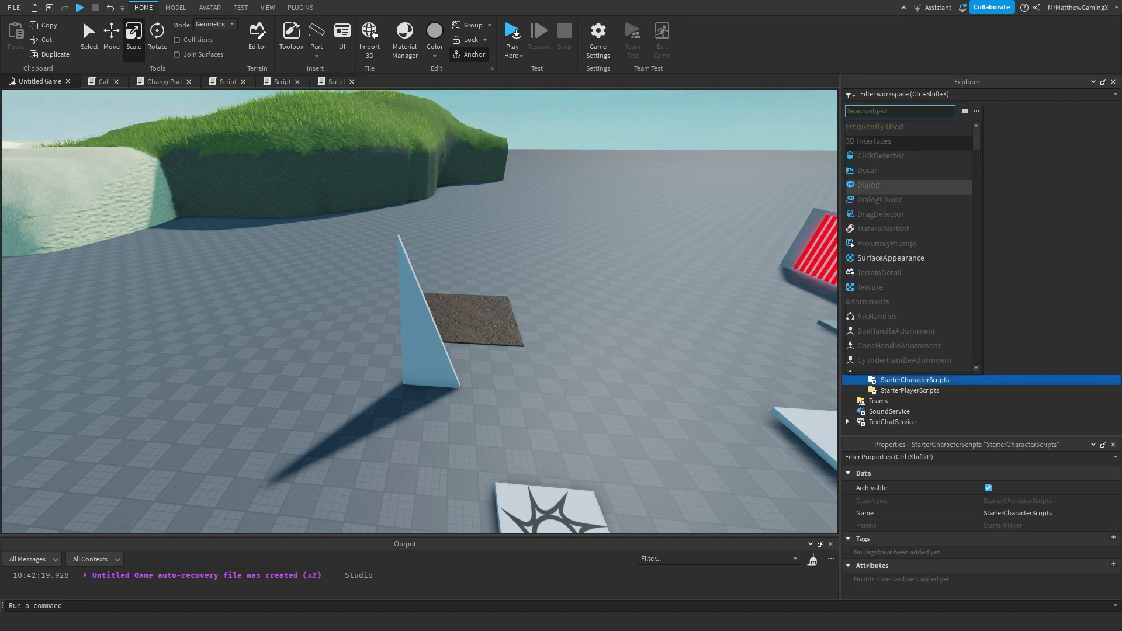
type("script")
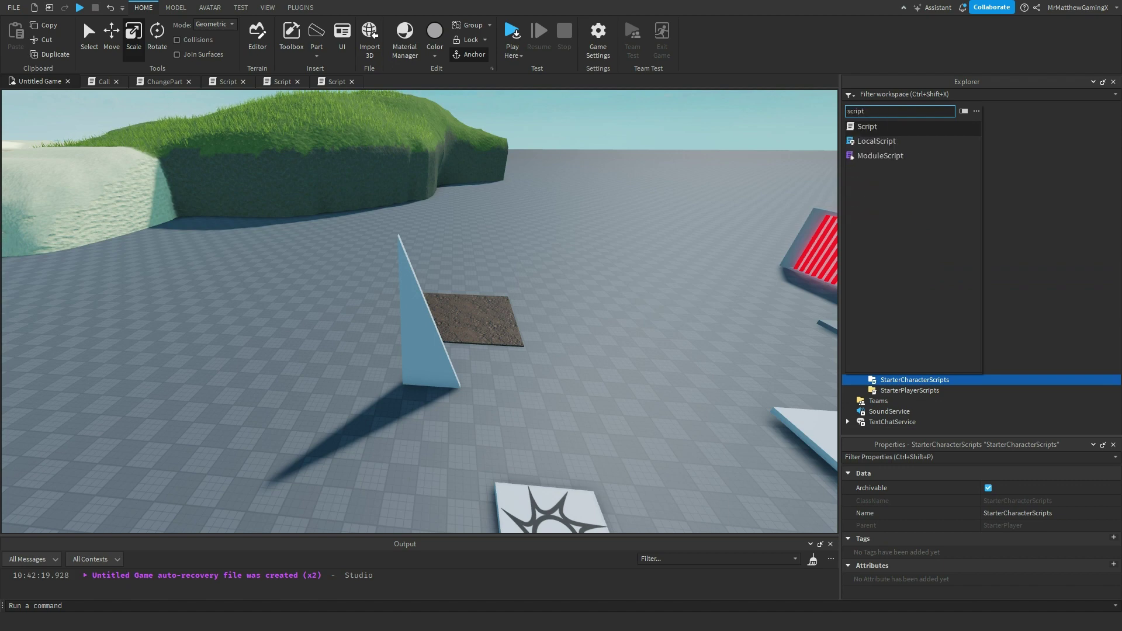
key("Return")
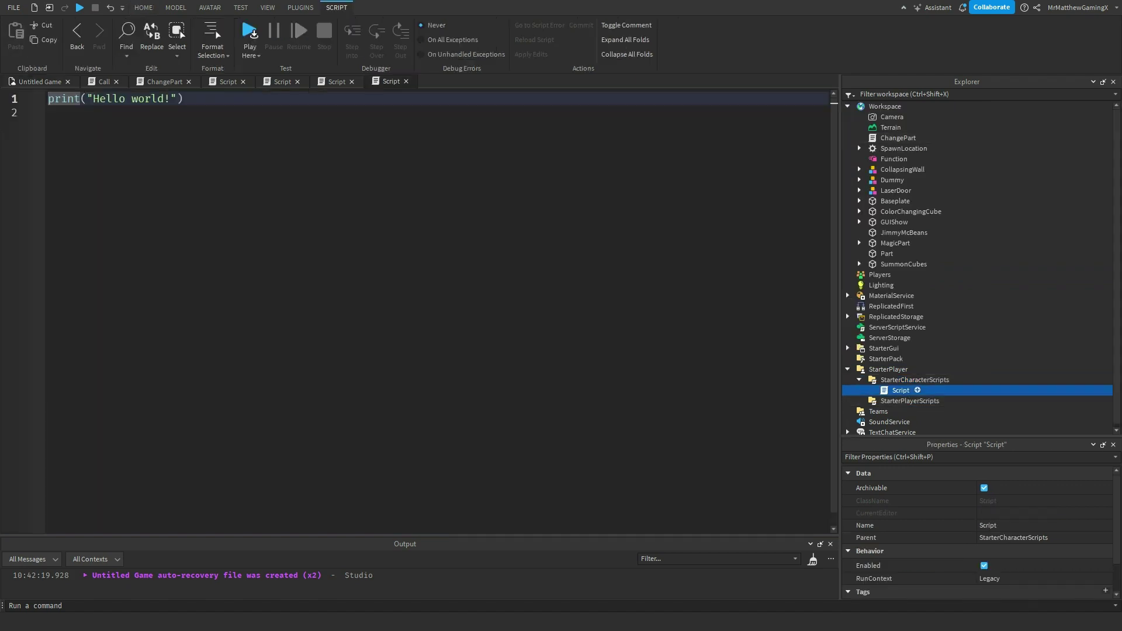
key("F2")
type("Banana")
key("Return")
Add a LocalScript to StarterPlayerScripts
key("Down")
key("ctrl+i")
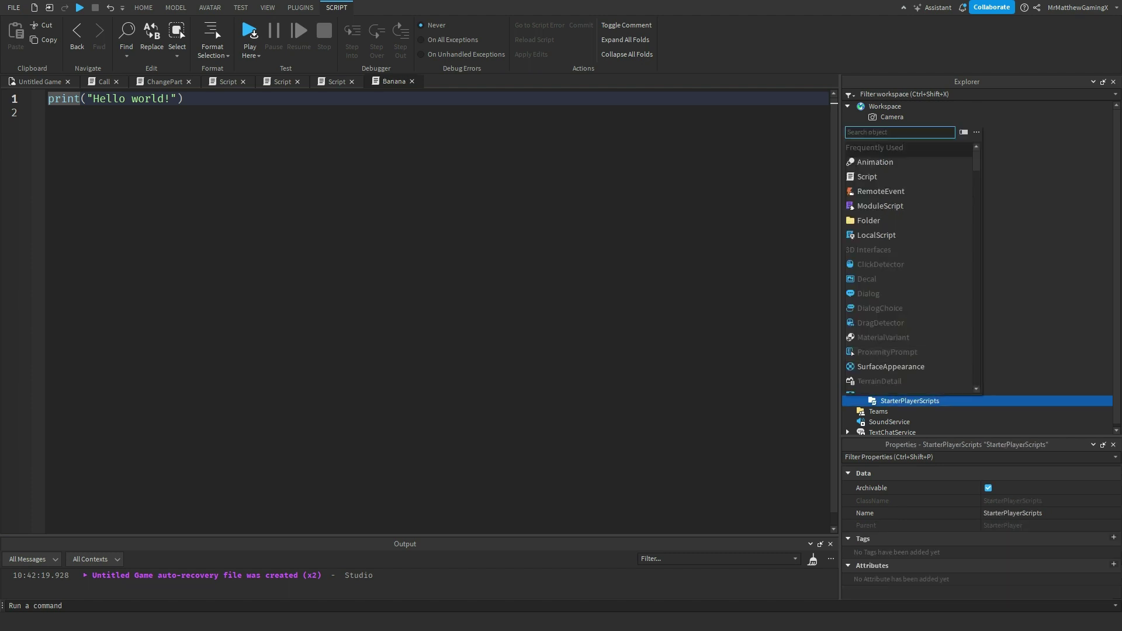
key("Down")
key("Down")
key("Down")
key("Down")
key("Return")
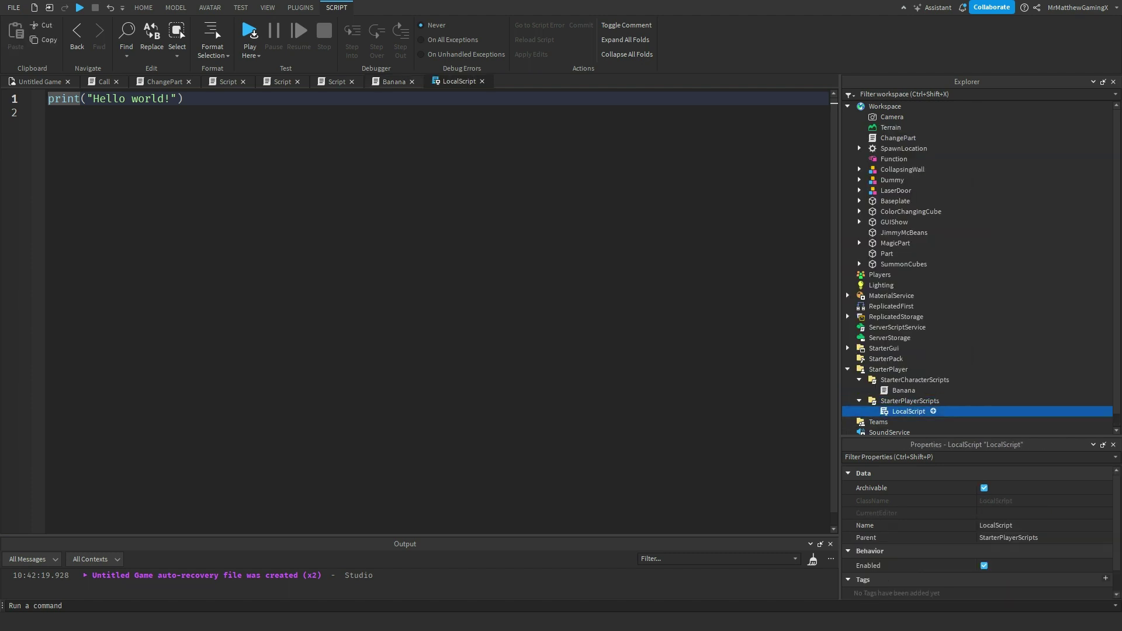
Rename the LocalScript in StarterPlayerScripts to Chicken
key("F2")
type("Chicje")
key("BackSpace")
key("BackSpace")
key("BackSpace")
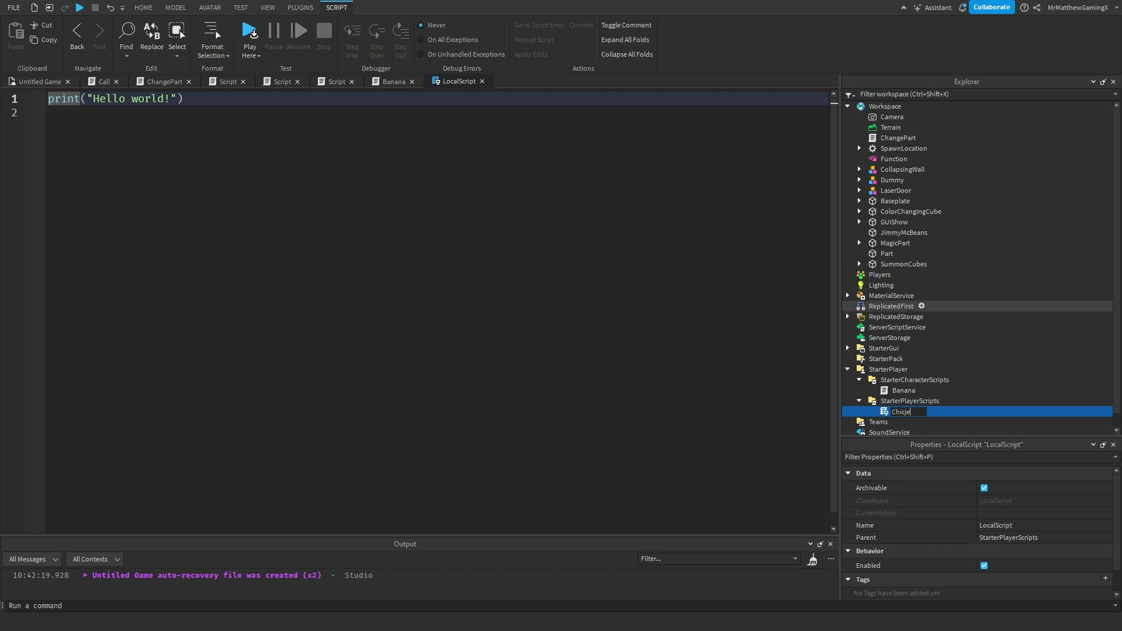
type("ken")
key("Return")
Playtest the game and examine the local player's PlayerScripts folder, comparing the Chicken script with the default scripts
left_click(40, 81)
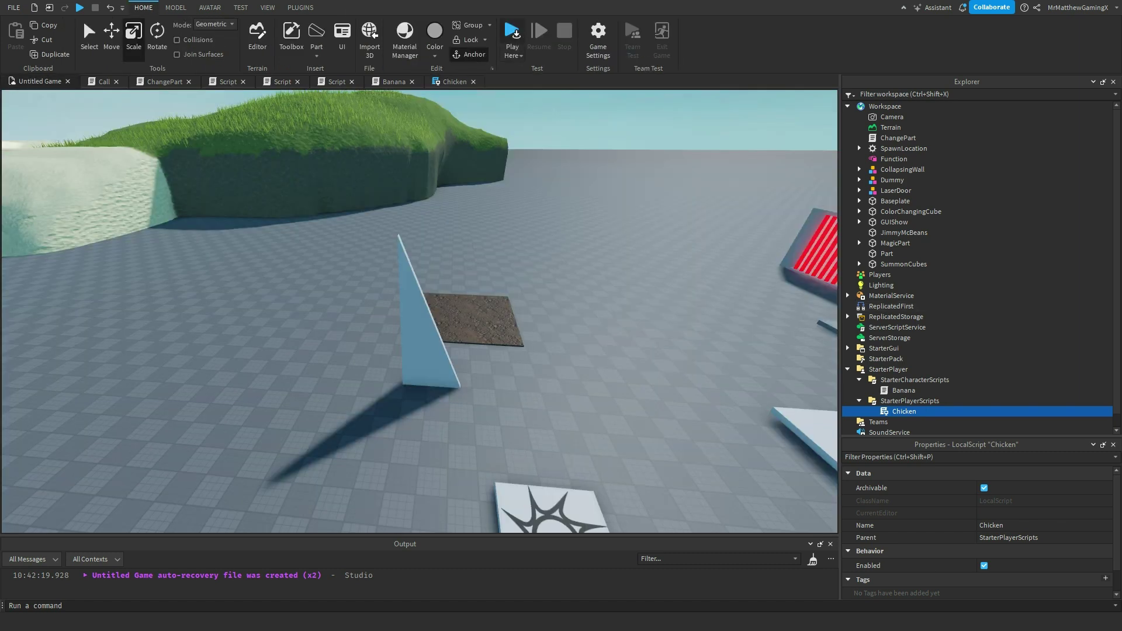
key("F5")
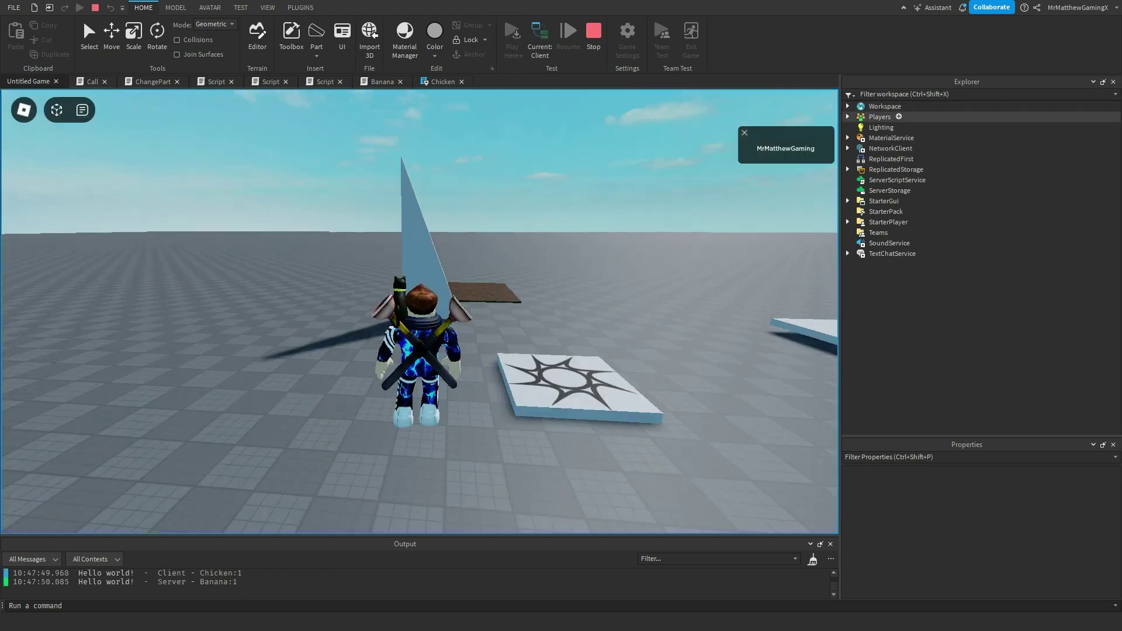
left_click(859, 127)
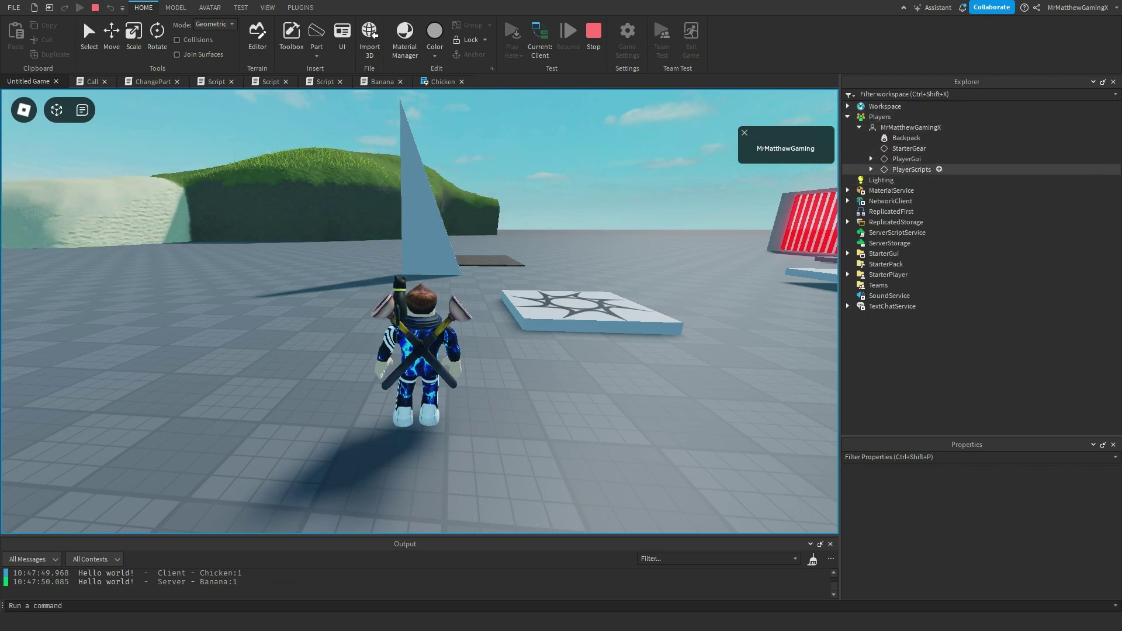
left_click(871, 169)
left_click(916, 180)
left_click(933, 190)
left_click(925, 212, "shift")
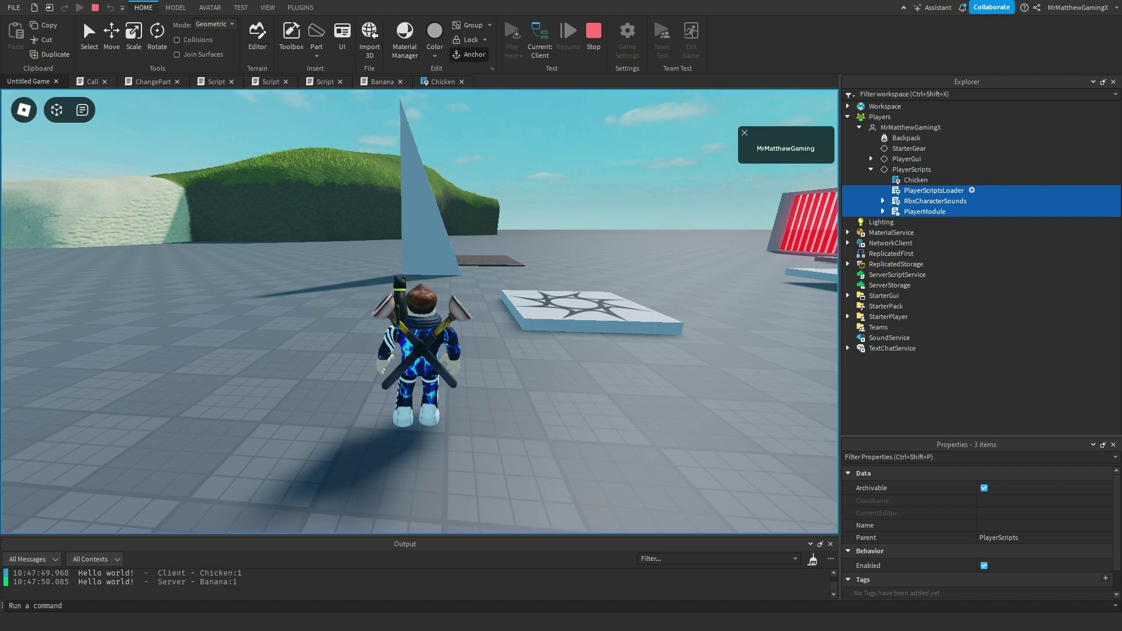
left_click(915, 180)
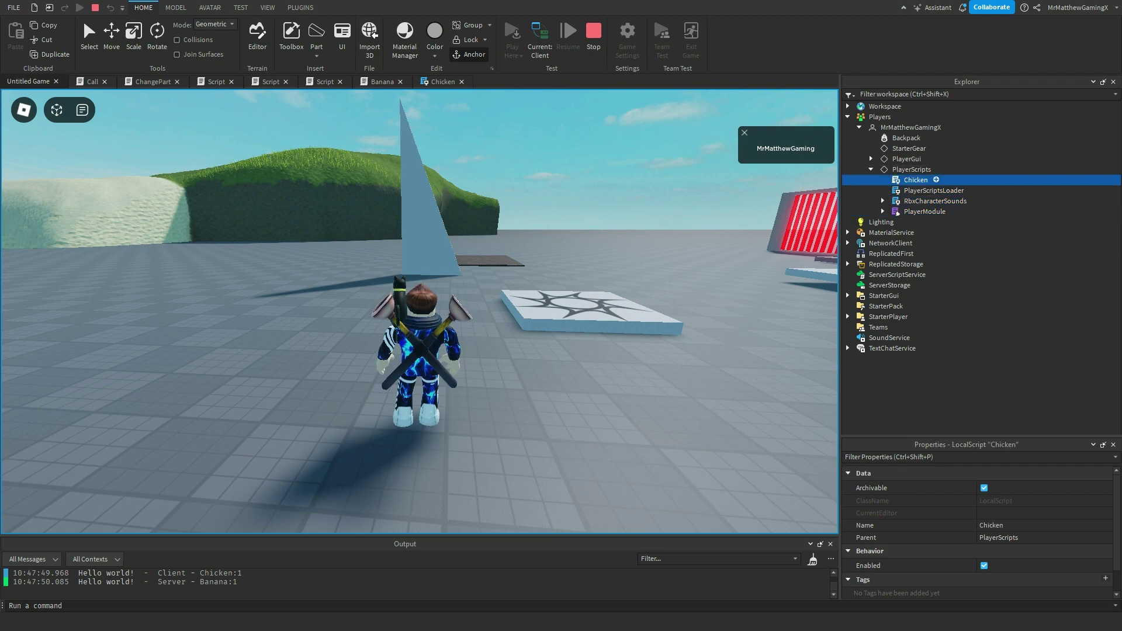
left_click(911, 169)
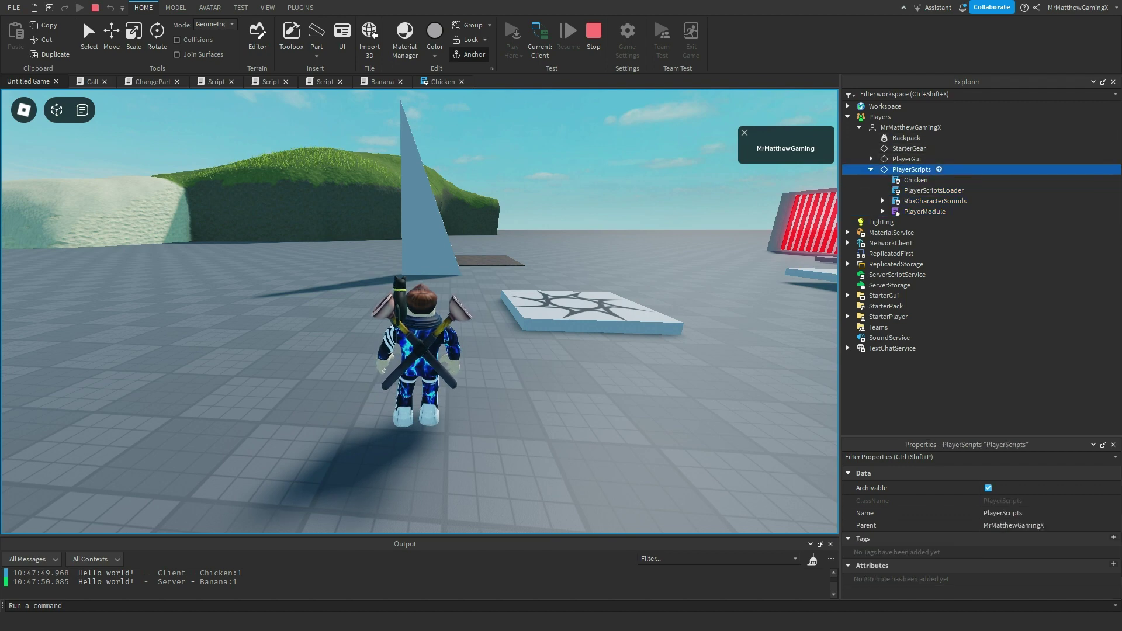
left_click(915, 180)
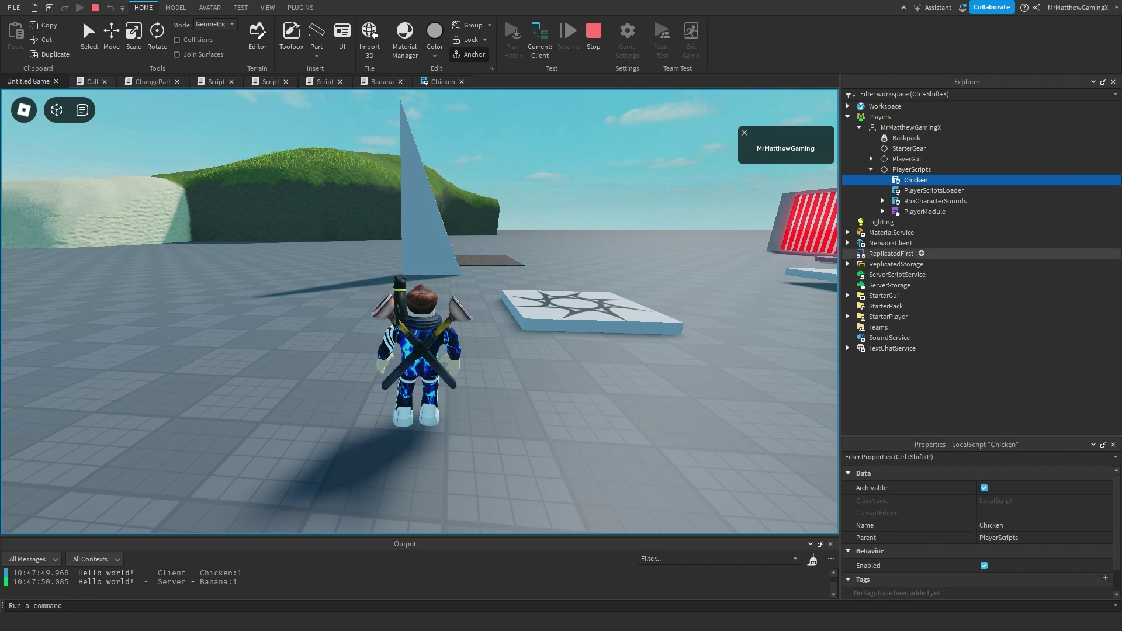
Locate the Banana script inside the player's character model in Workspace and delete it from the running game
left_click(847, 106)
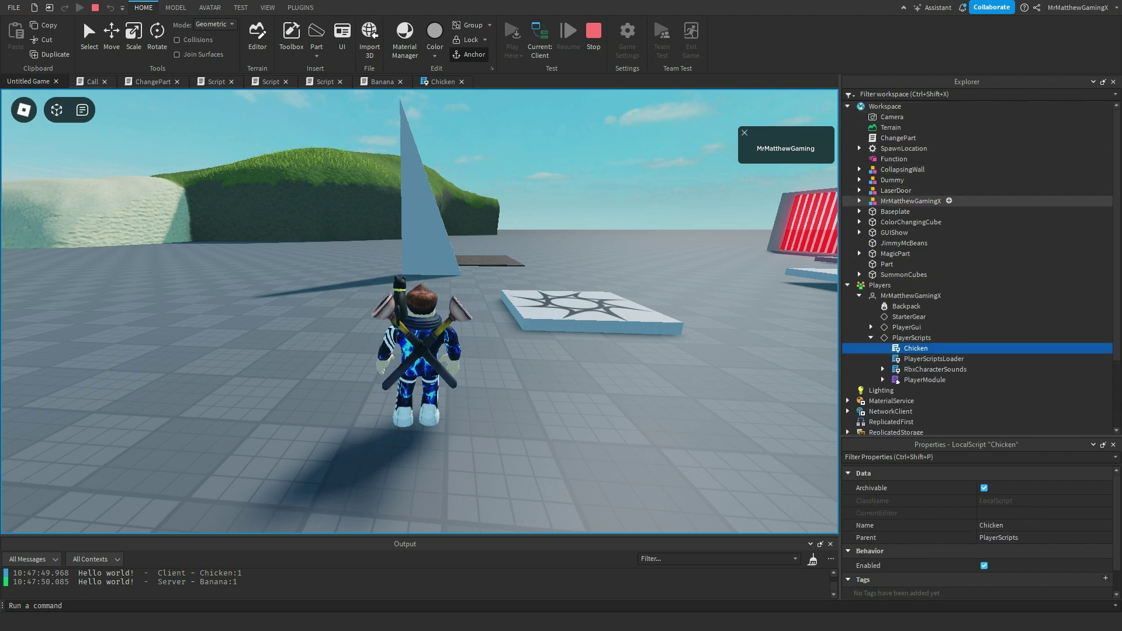
left_click(910, 201)
left_click(859, 201)
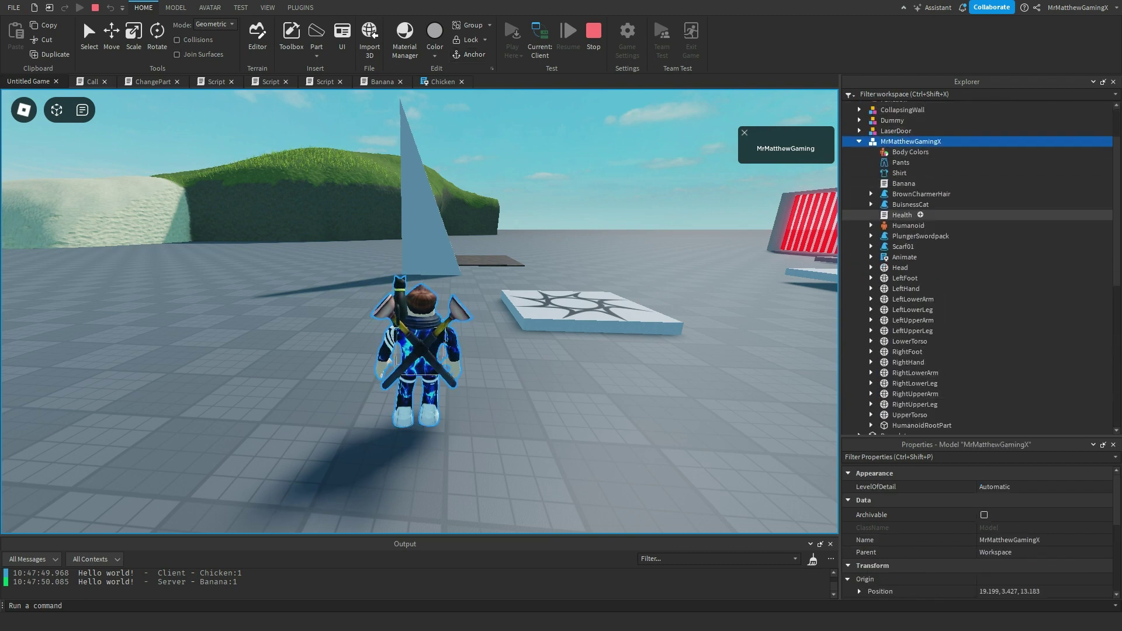
left_click(903, 183)
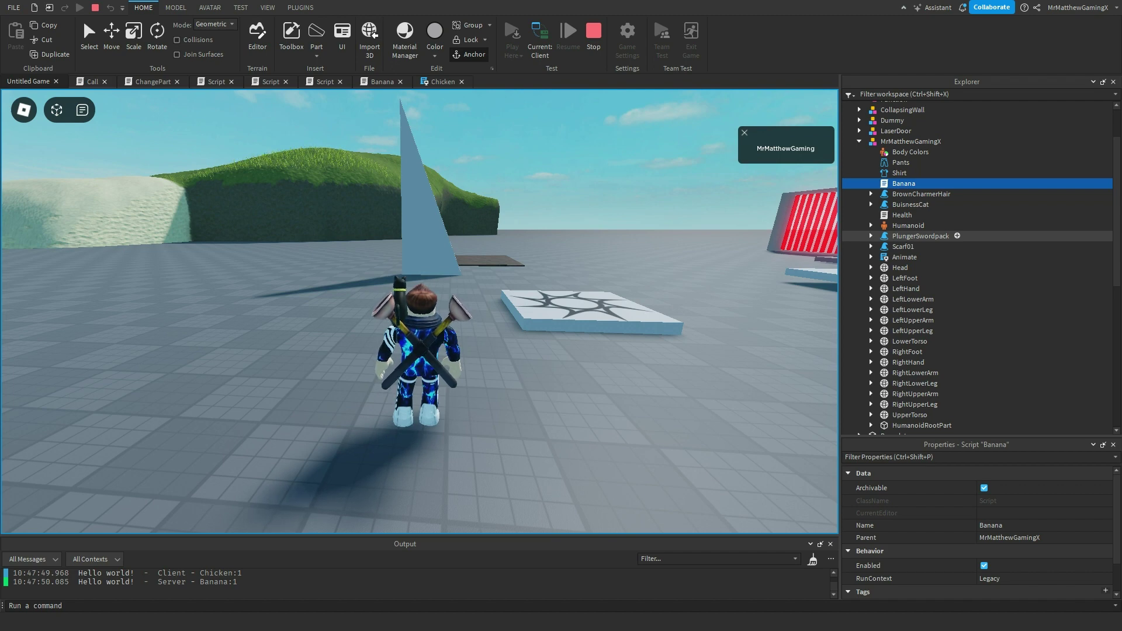
key("Delete")
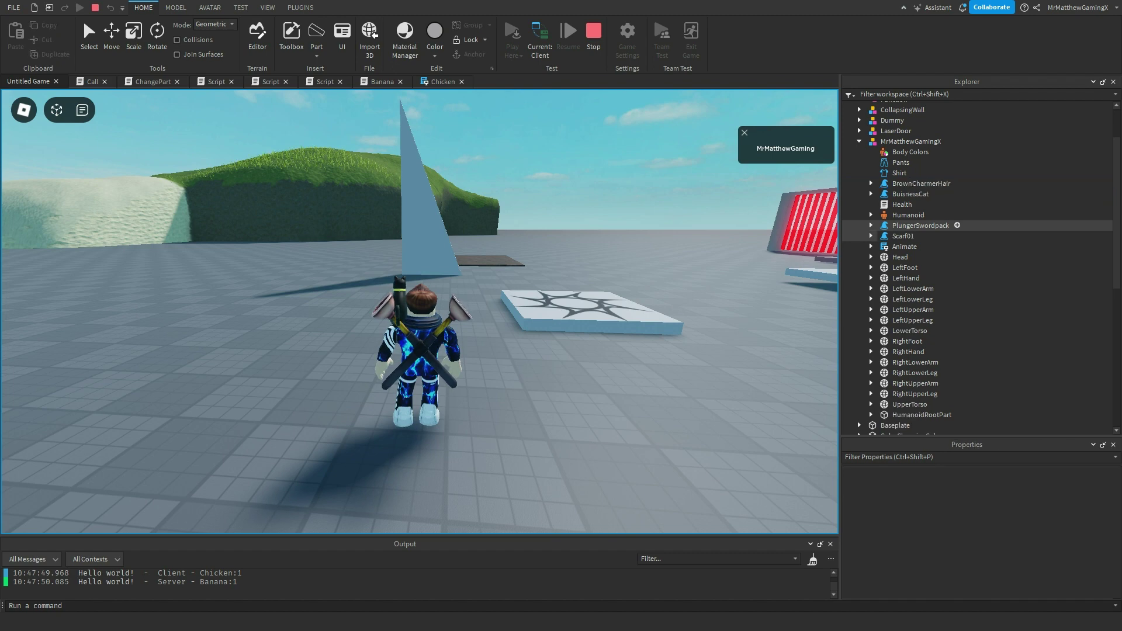
scroll(976, 263, "up", 3)
left_click(859, 201)
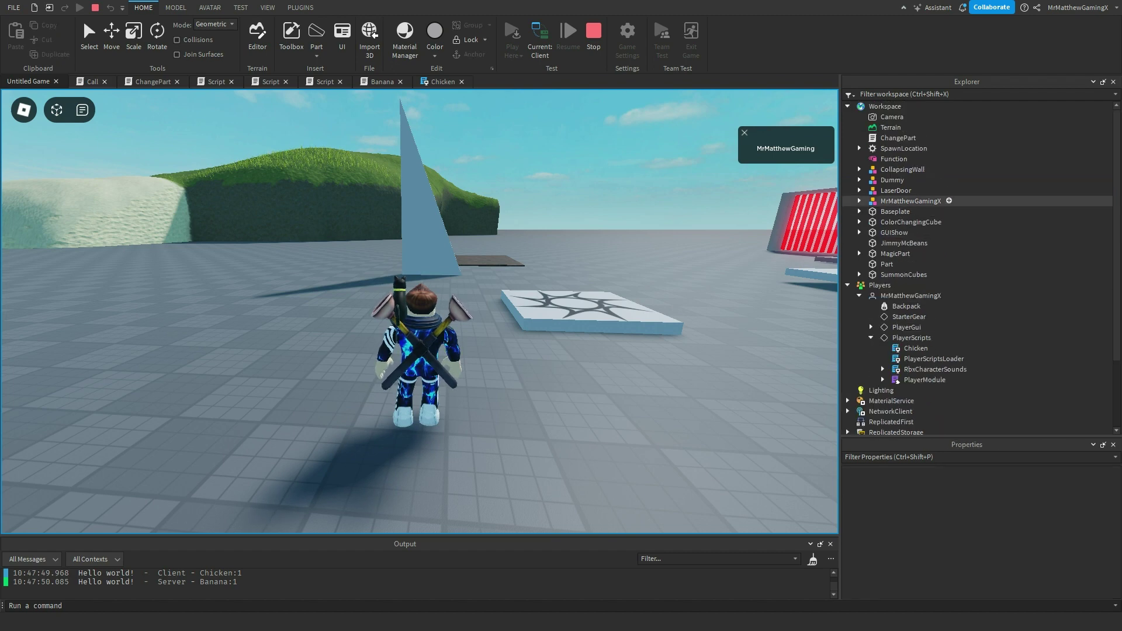
Delete the Chicken script from the local player's PlayerScripts and stop the playtest
left_click(909, 295)
left_click(915, 349)
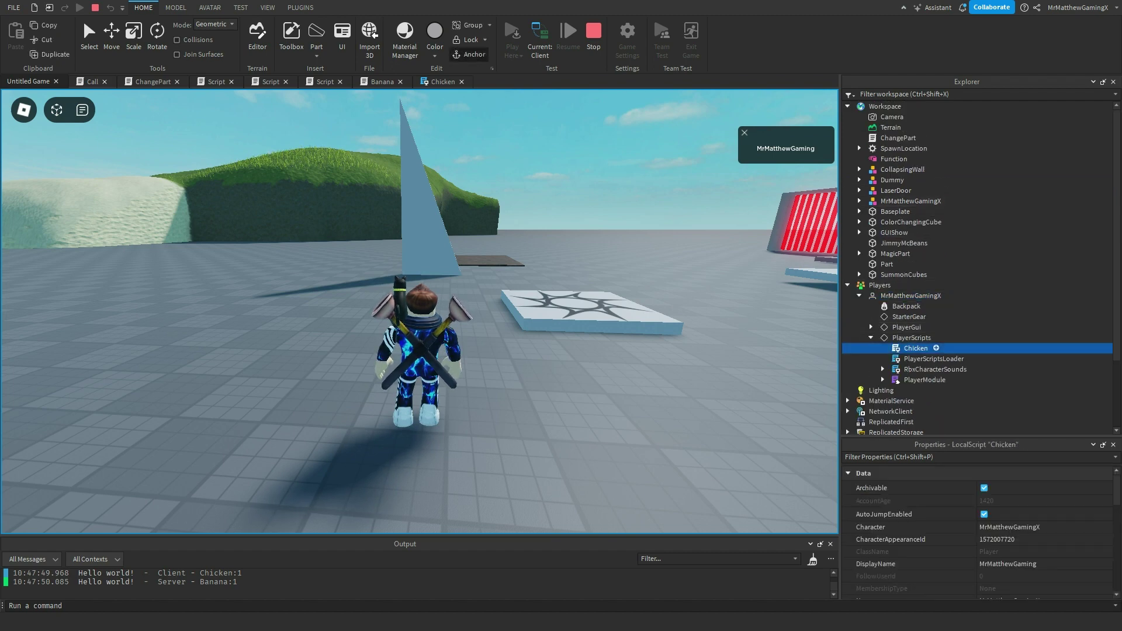
key("Delete")
left_click(594, 37)
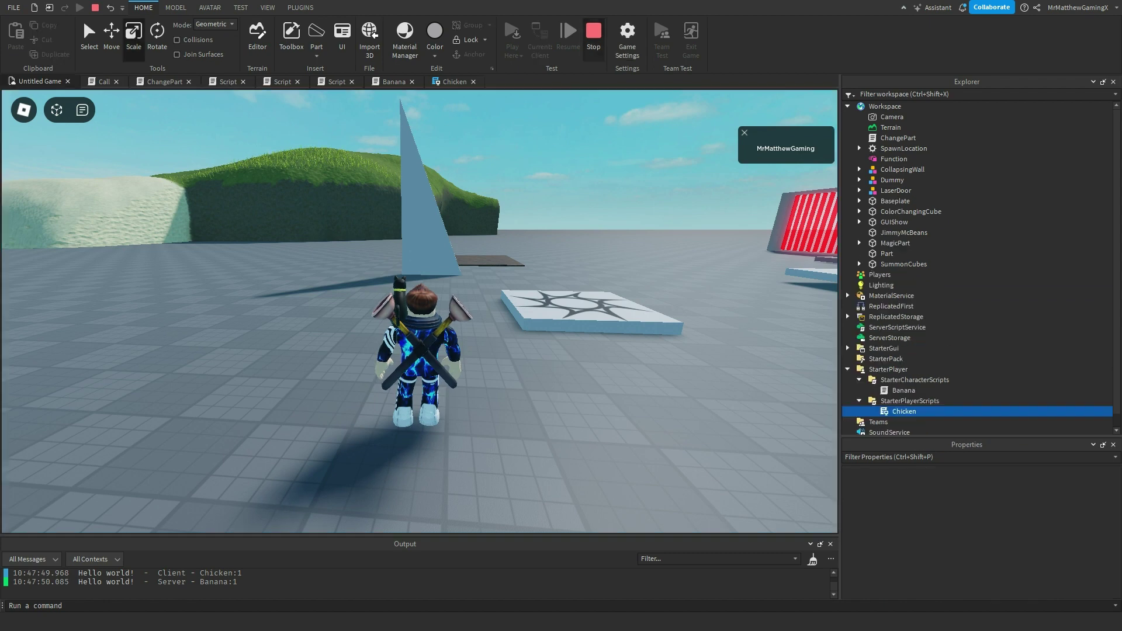
Delete the Banana and Chicken scripts from StarterPlayer's script containers and collapse StarterPlayer
scroll(904, 303, "down", 1)
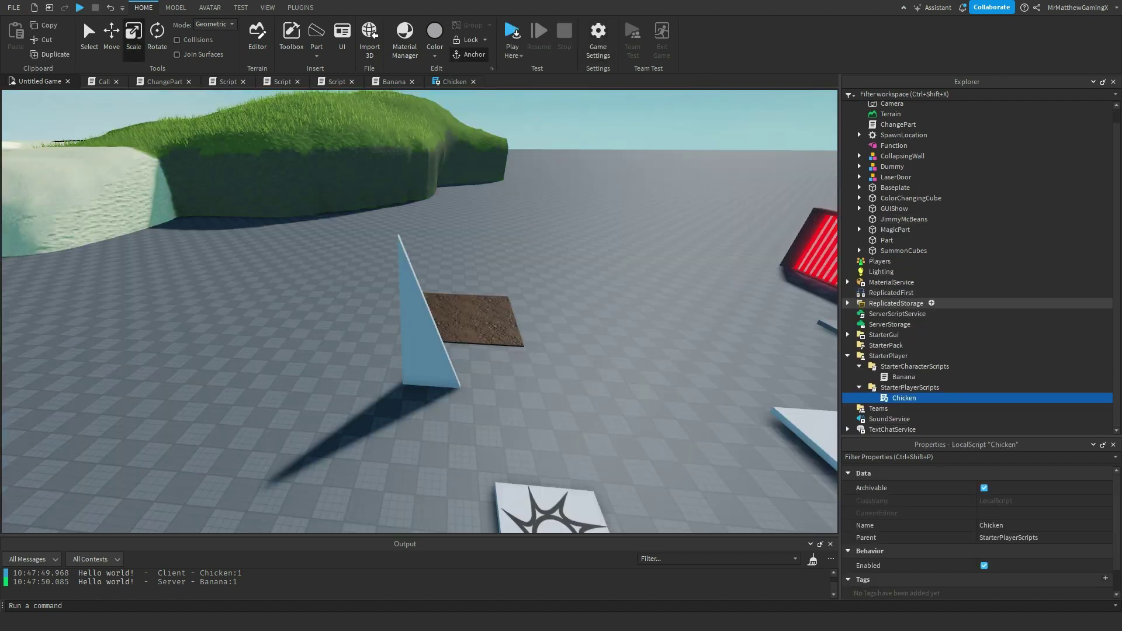
left_click(904, 376, "ctrl")
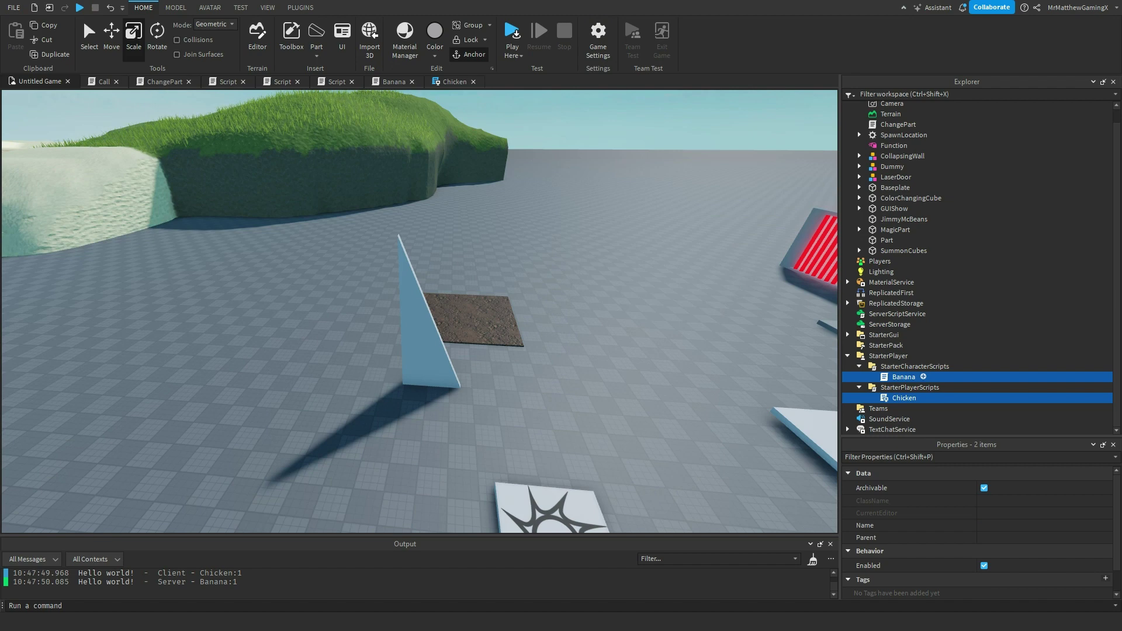
key("Delete")
left_click(957, 379)
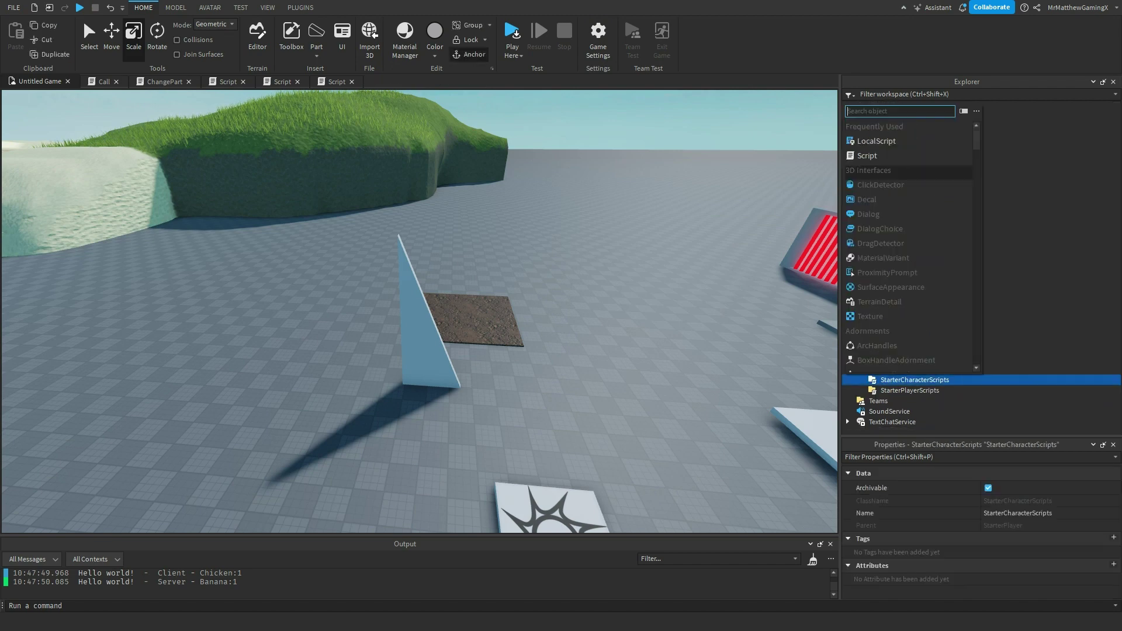
key("Escape")
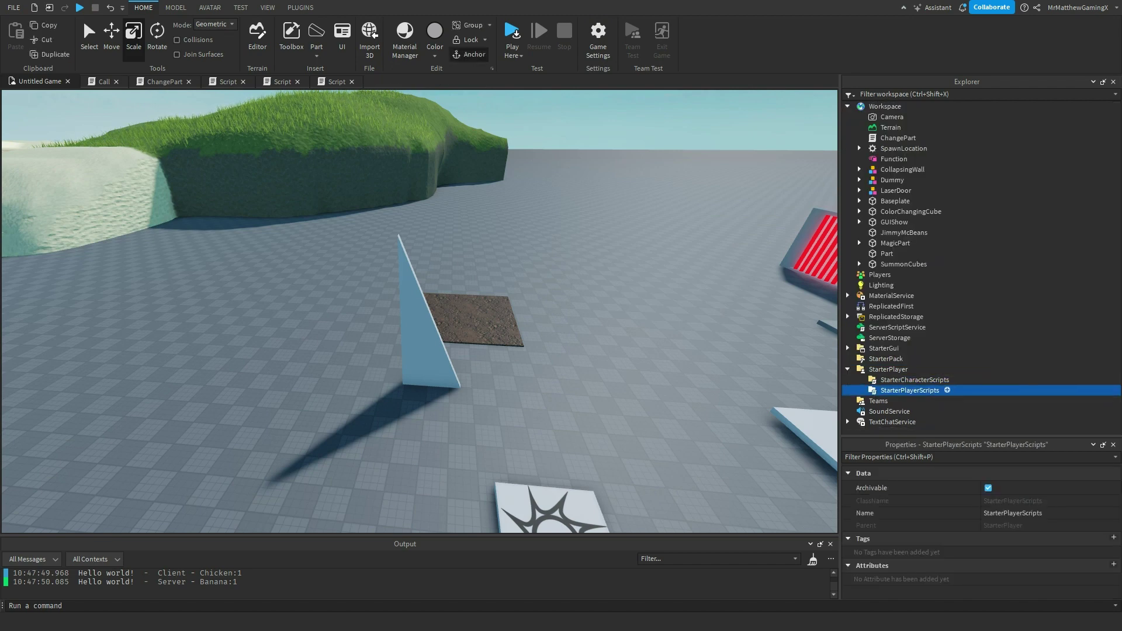
left_click(909, 389)
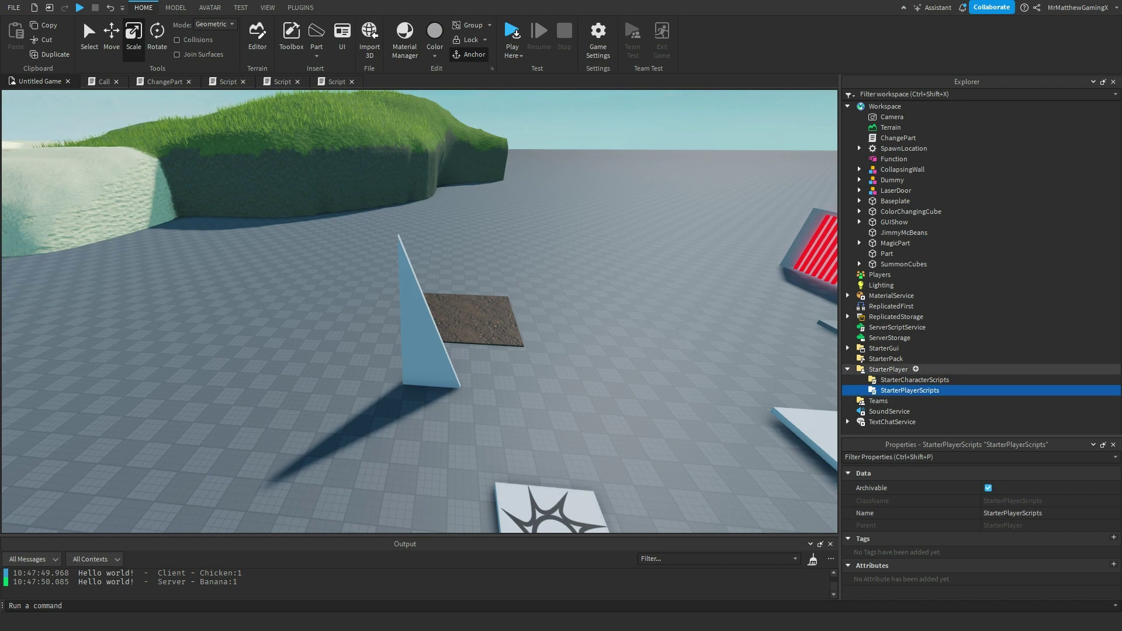
left_click(848, 369)
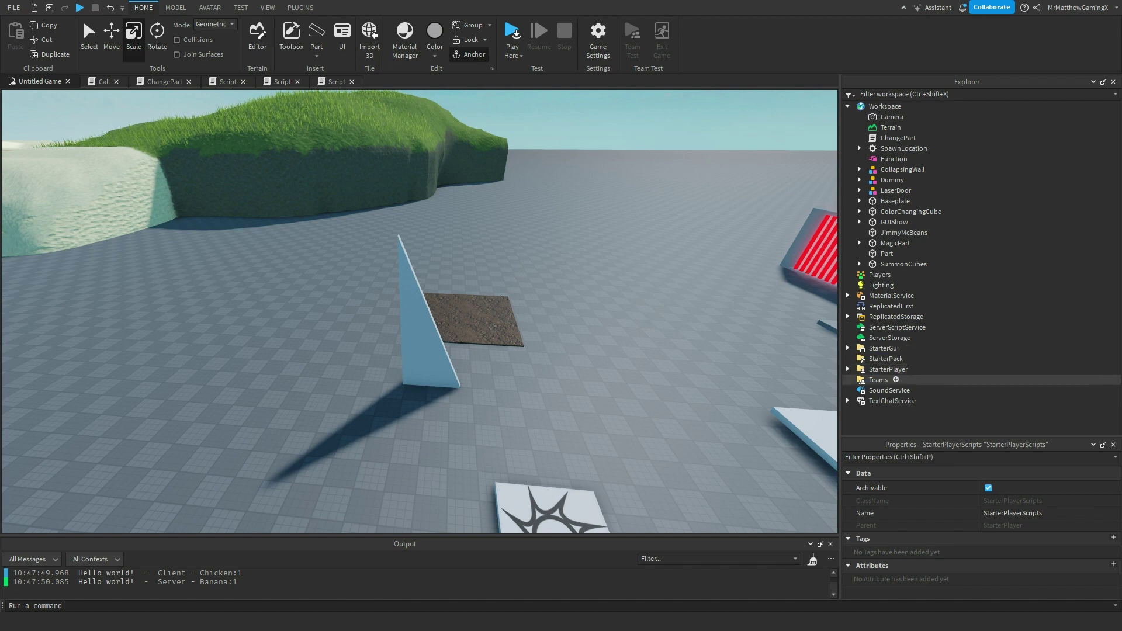
Add a Team object to the Teams service and select it
left_click(878, 380)
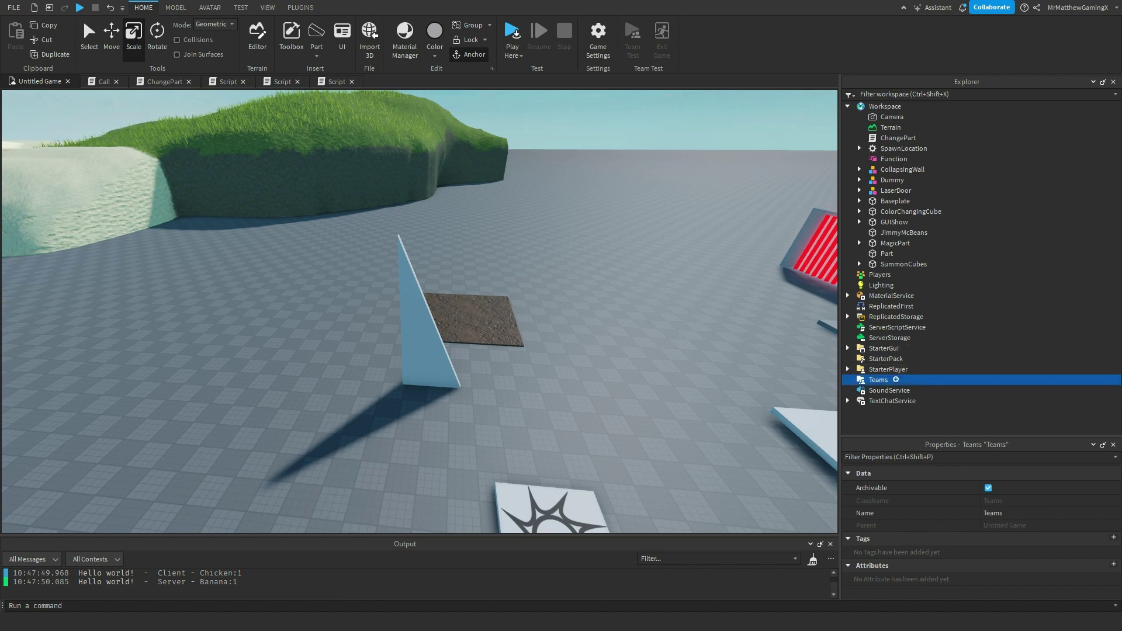
left_click(896, 380)
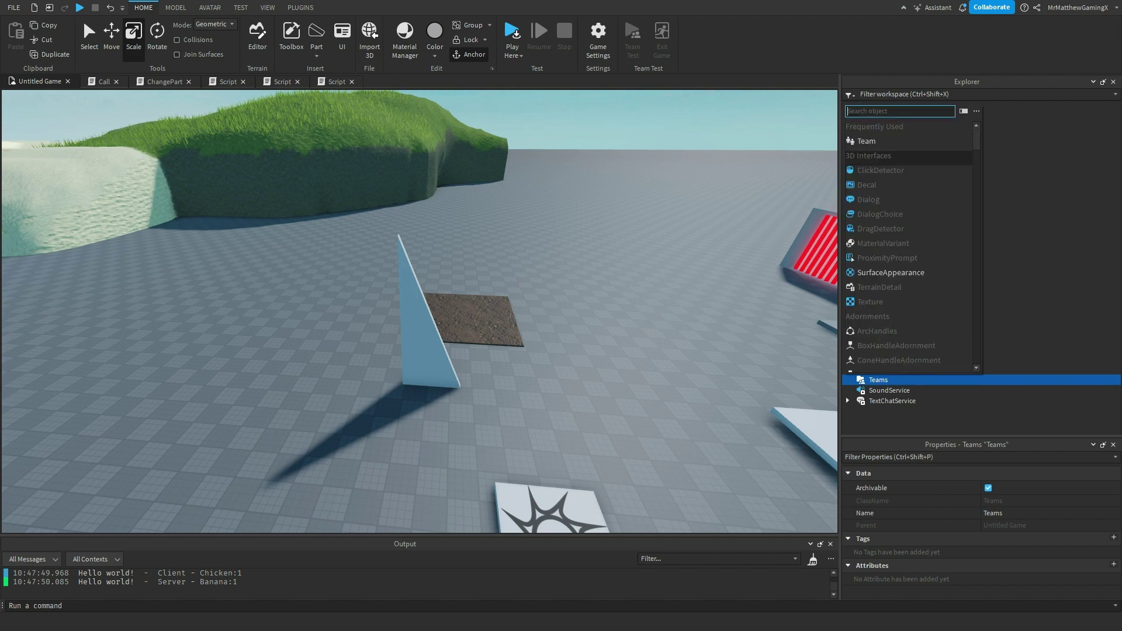
left_click(876, 143)
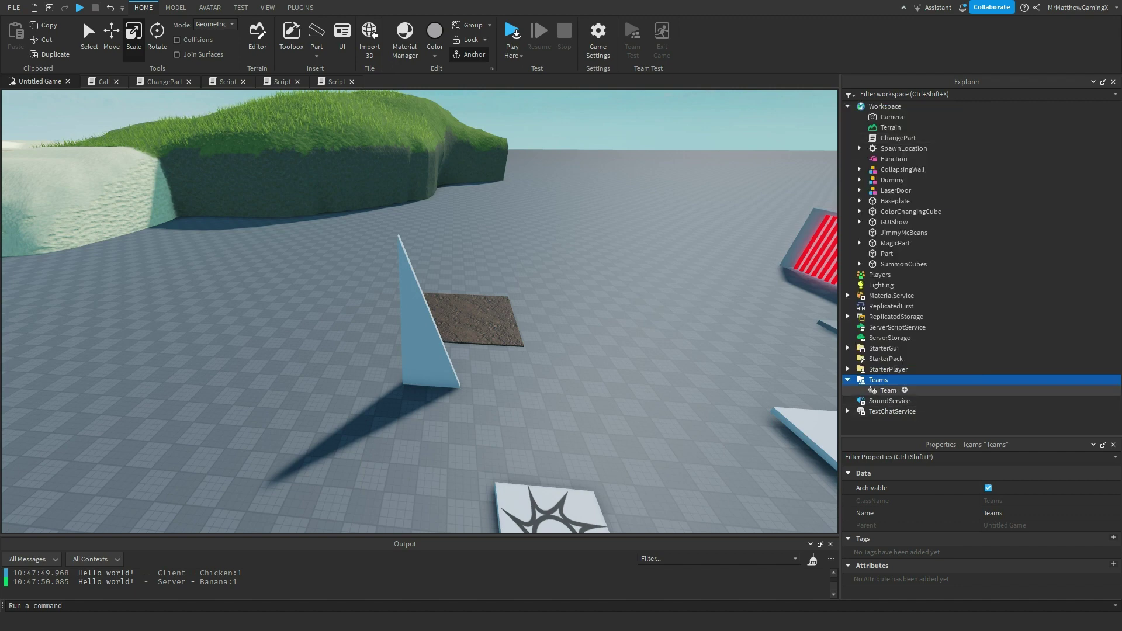
left_click(888, 390)
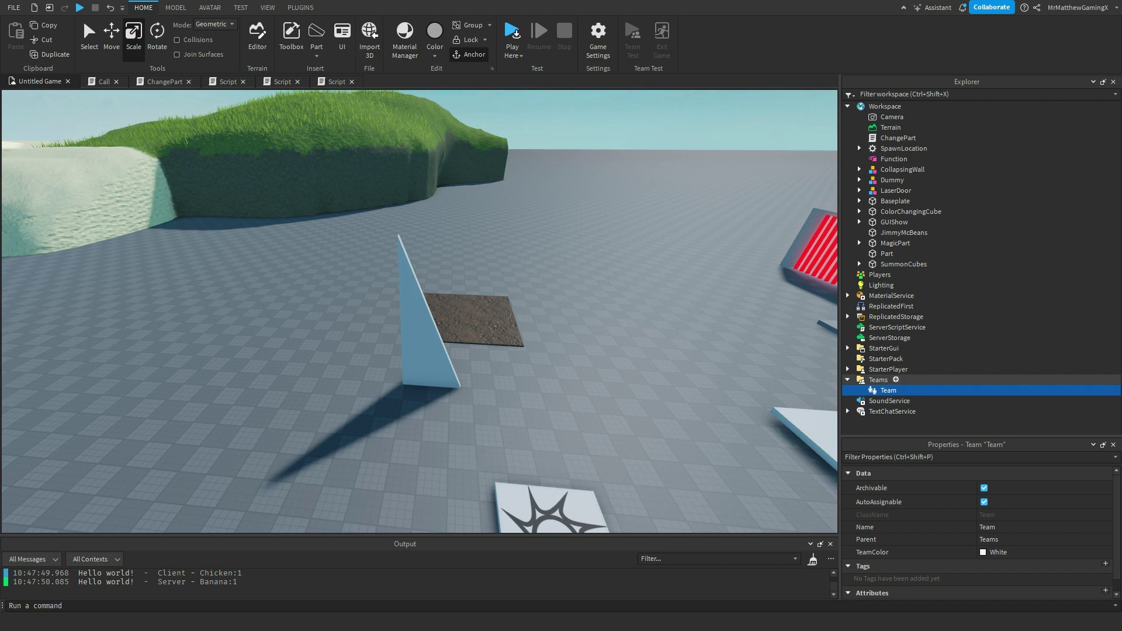
left_click(896, 380)
type("tea")
key("BackSpace")
key("BackSpace")
key("BackSpace")
left_click(889, 390)
Enlarge the property list and switch the team's AutoAssignable option off and back on
left_click(889, 391)
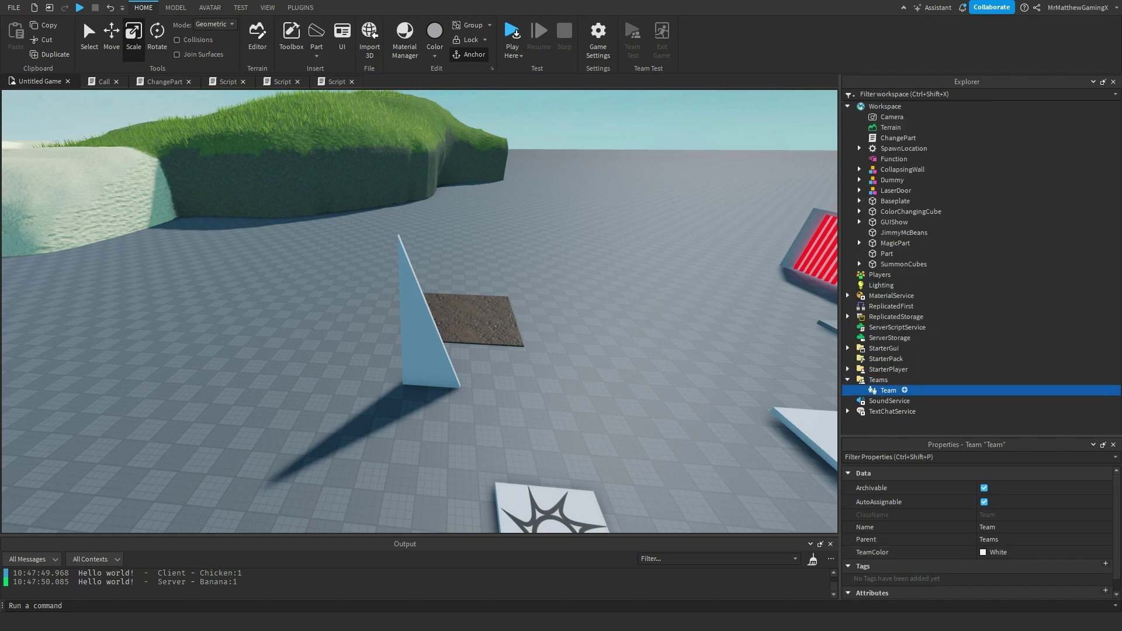
scroll(934, 538, "down", 1)
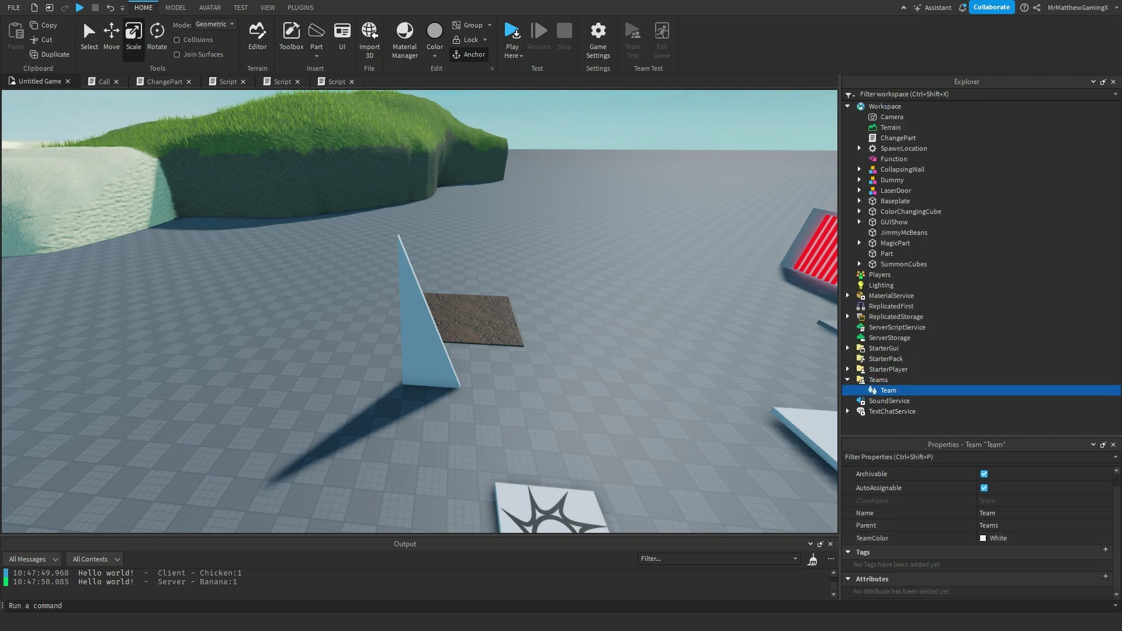
left_click_drag(982, 438, 981, 240)
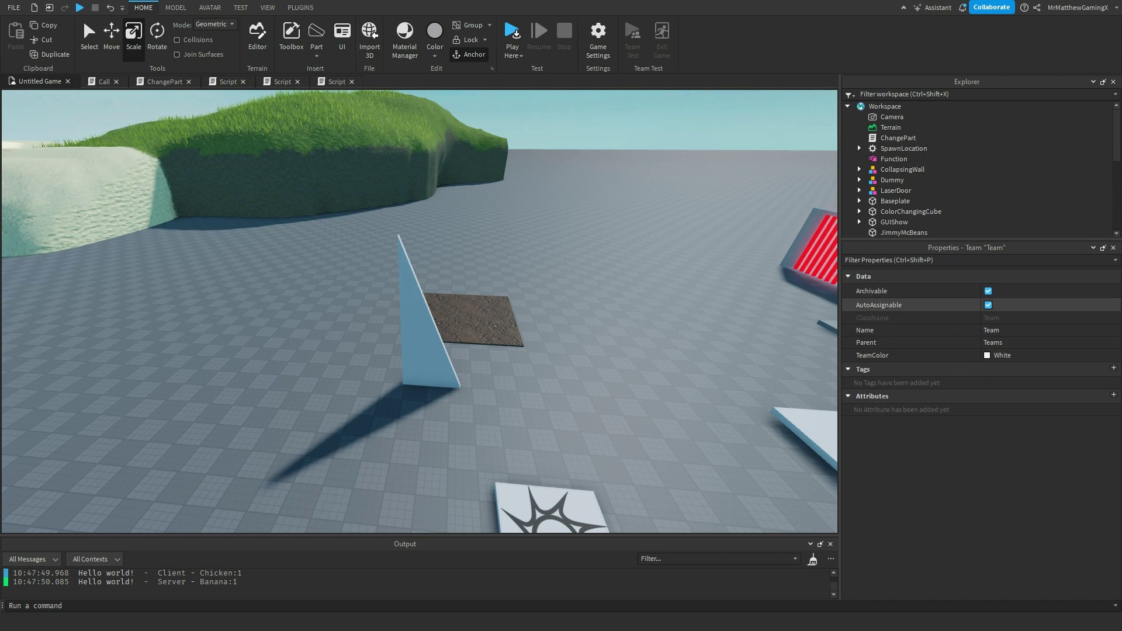
left_click(988, 305)
left_click(988, 305)
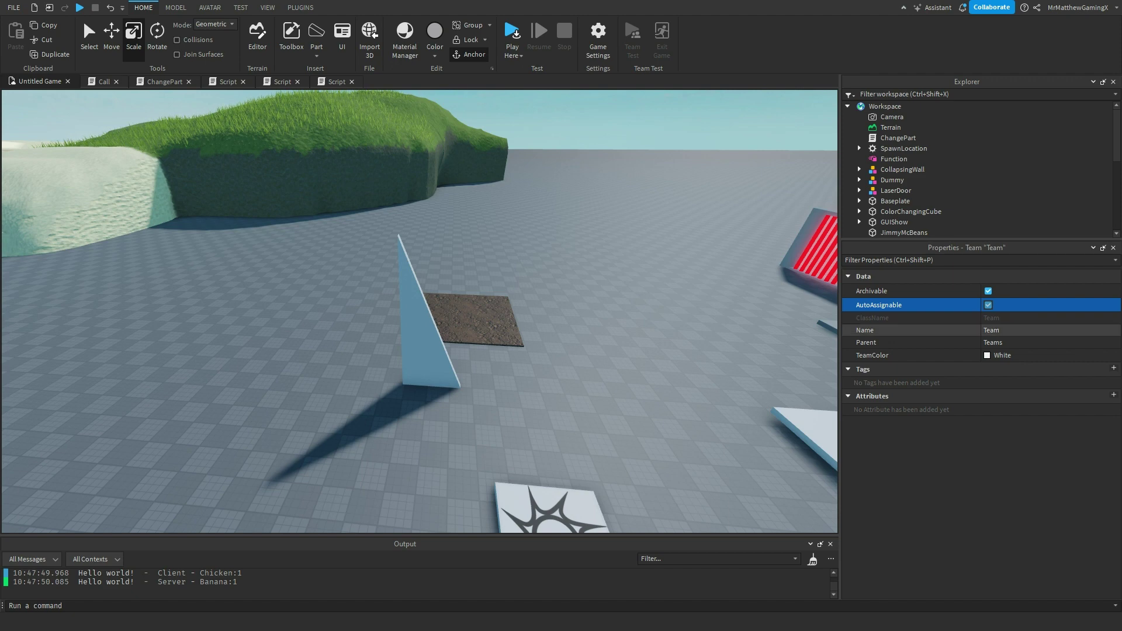
Rename the team to Bread, set its TeamColor to Toothpaste, and restore more room for the object tree
left_click(991, 330)
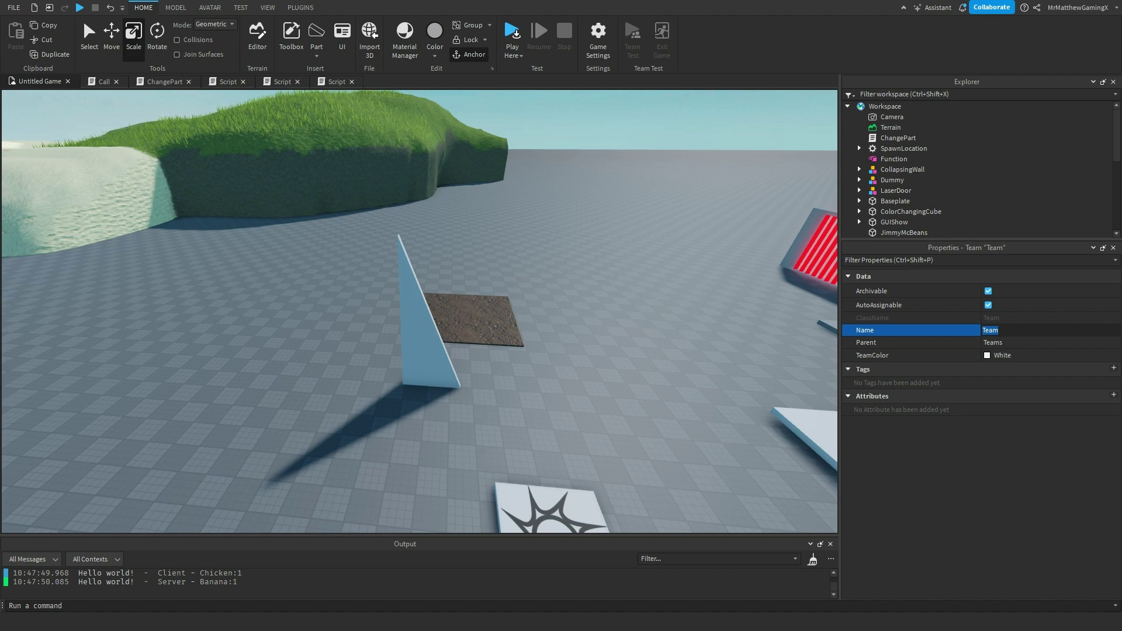
type("Bread")
key("Return")
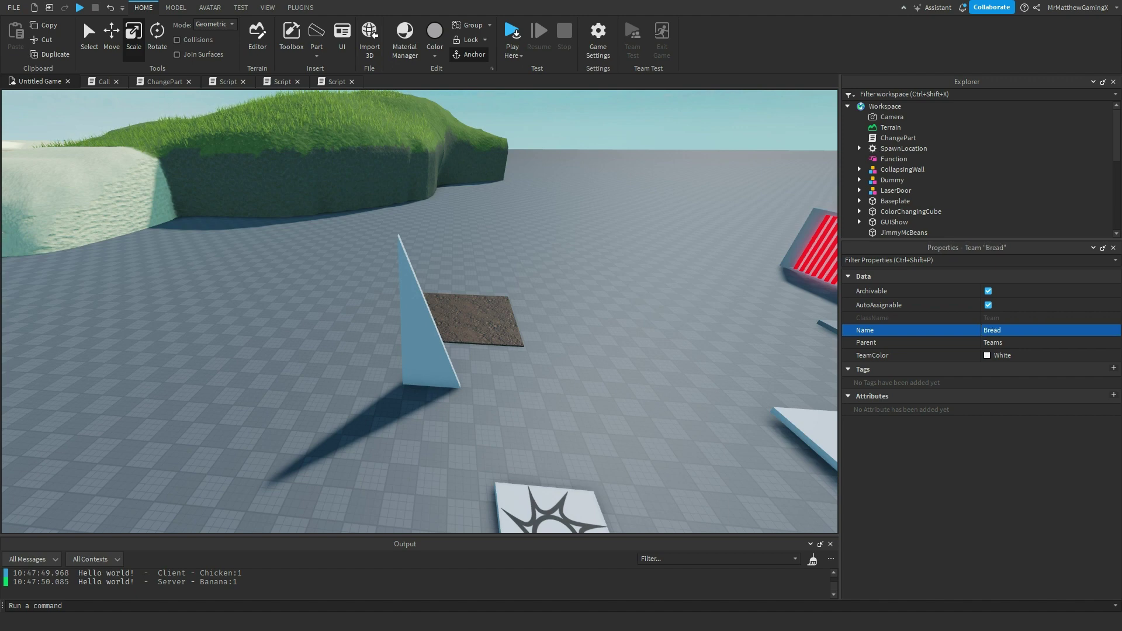
left_click(988, 355)
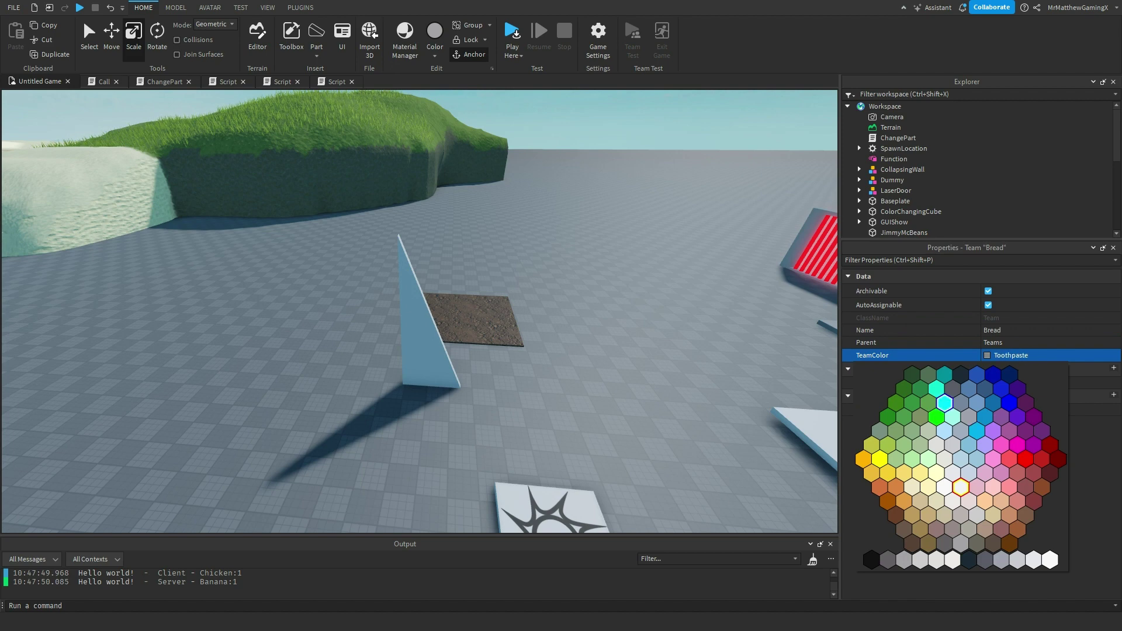
left_click(944, 402)
left_click_drag(942, 240, 942, 377)
Playtest the game to check the player's team on the leaderboard, and stop the playtest
left_click(672, 263)
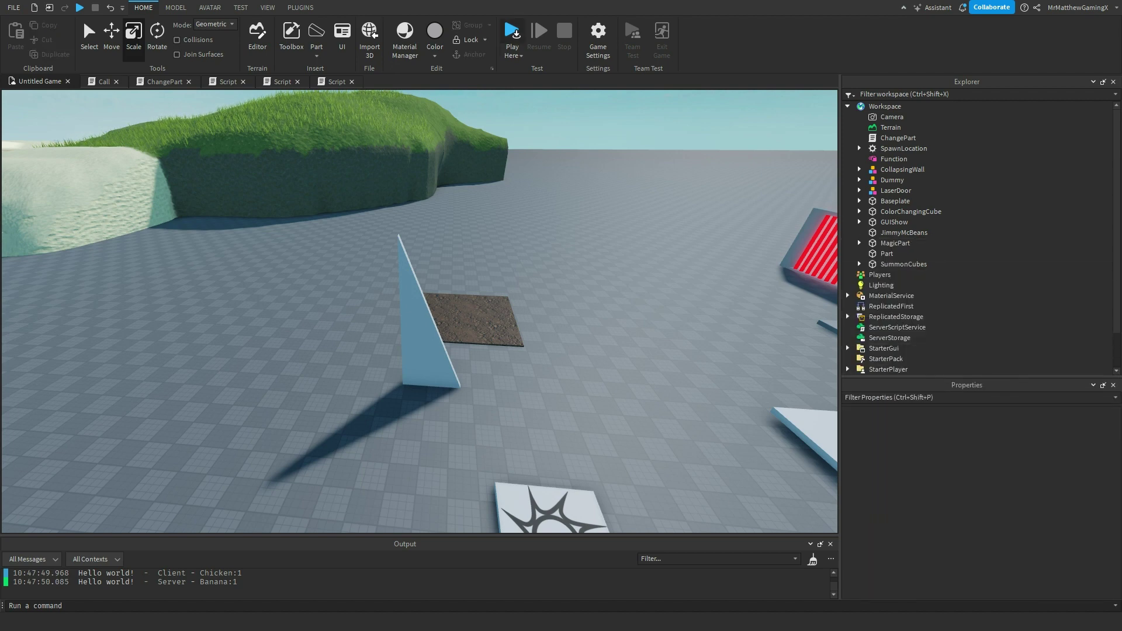
left_click(513, 33)
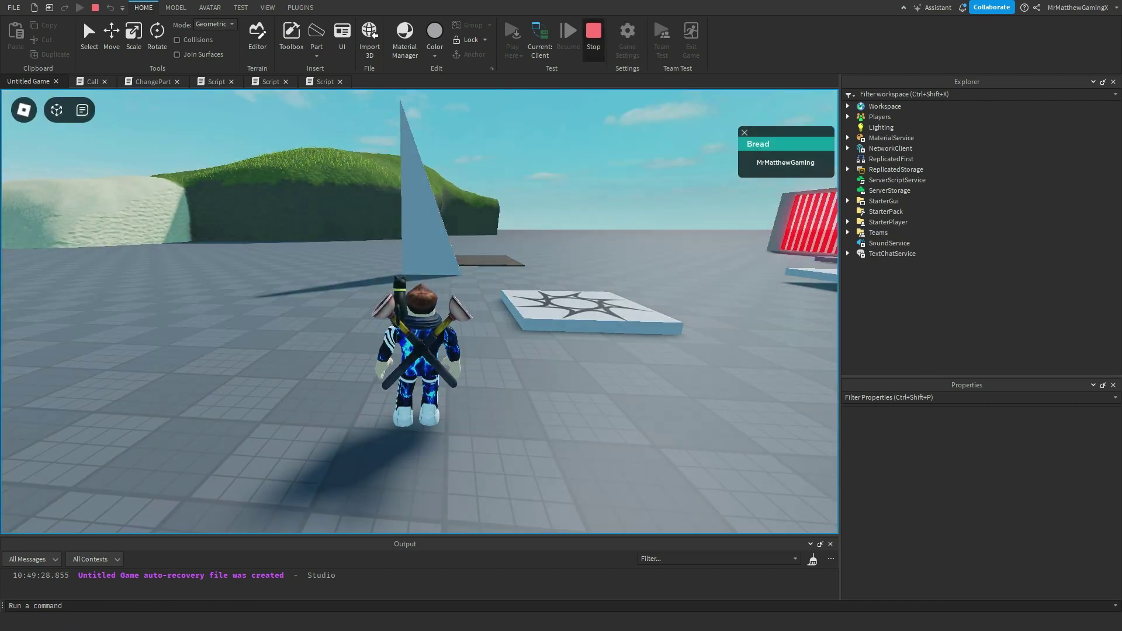
left_click(593, 32)
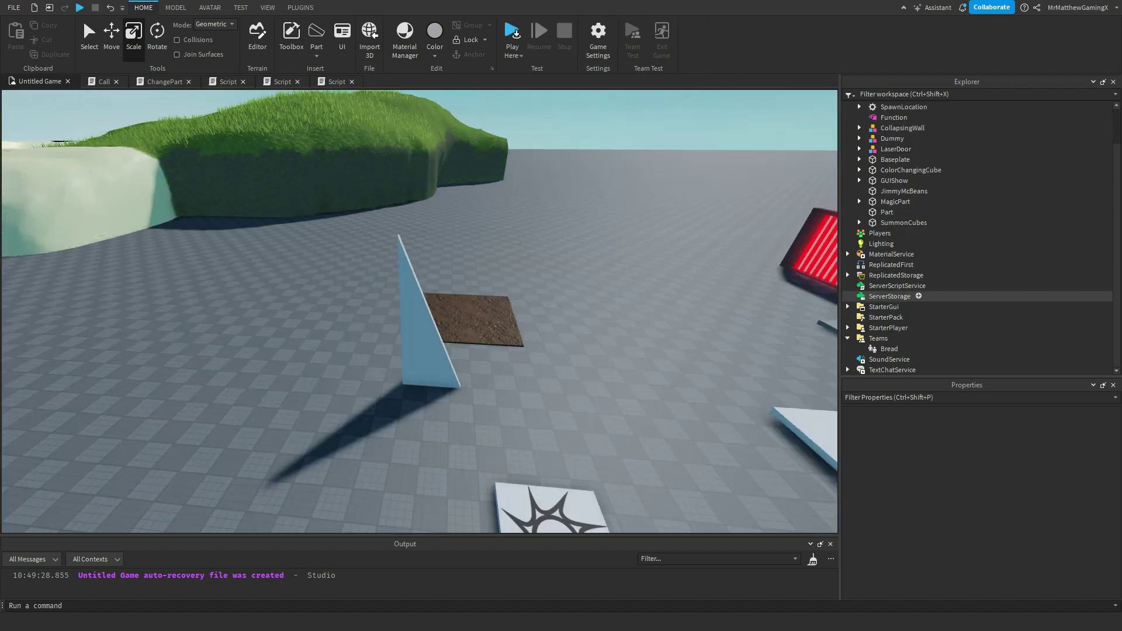
Add a second Team object to the Teams service and rename it Corn
left_click(878, 338)
left_click(898, 337)
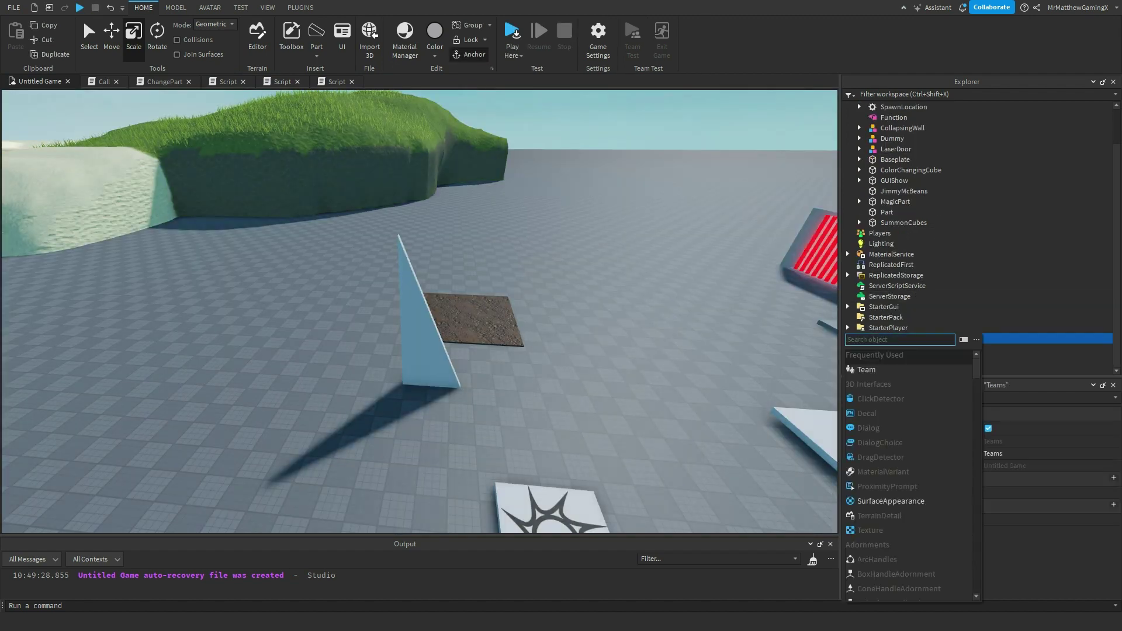
left_click(866, 370)
left_click(889, 359)
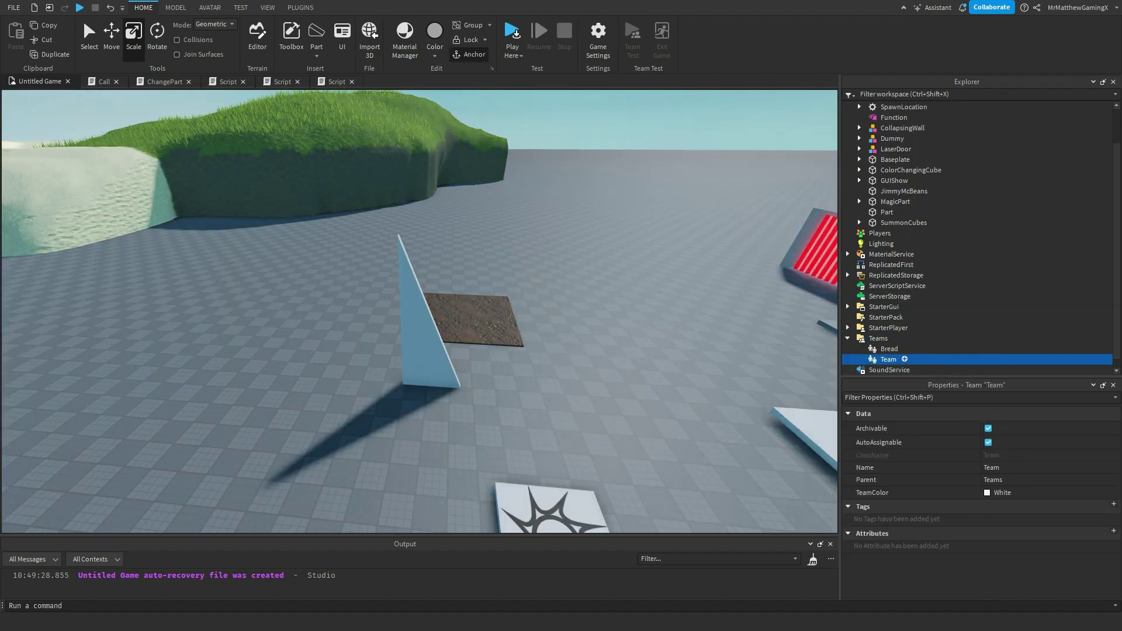
key("F2")
type("Corn")
key("Return")
Add a third Team object to the Teams service and rename it Tomato
left_click(896, 338)
type("Tomato")
key("BackSpace")
key("BackSpace")
key("BackSpace")
key("BackSpace")
key("BackSpace")
key("BackSpace")
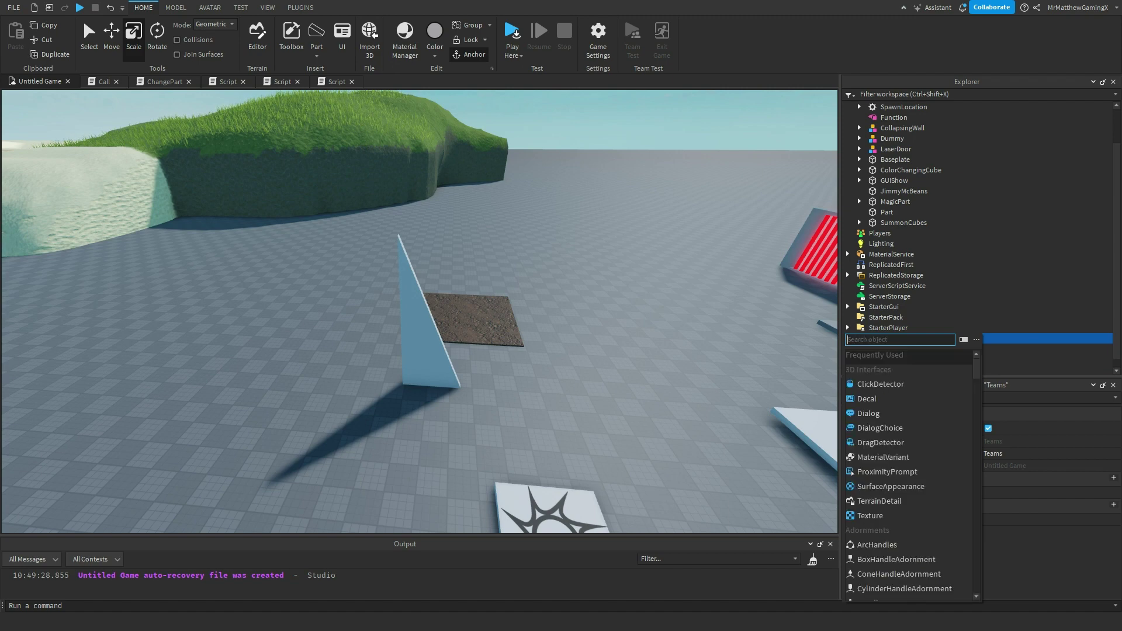
type("Team")
key("Return")
left_click(888, 370)
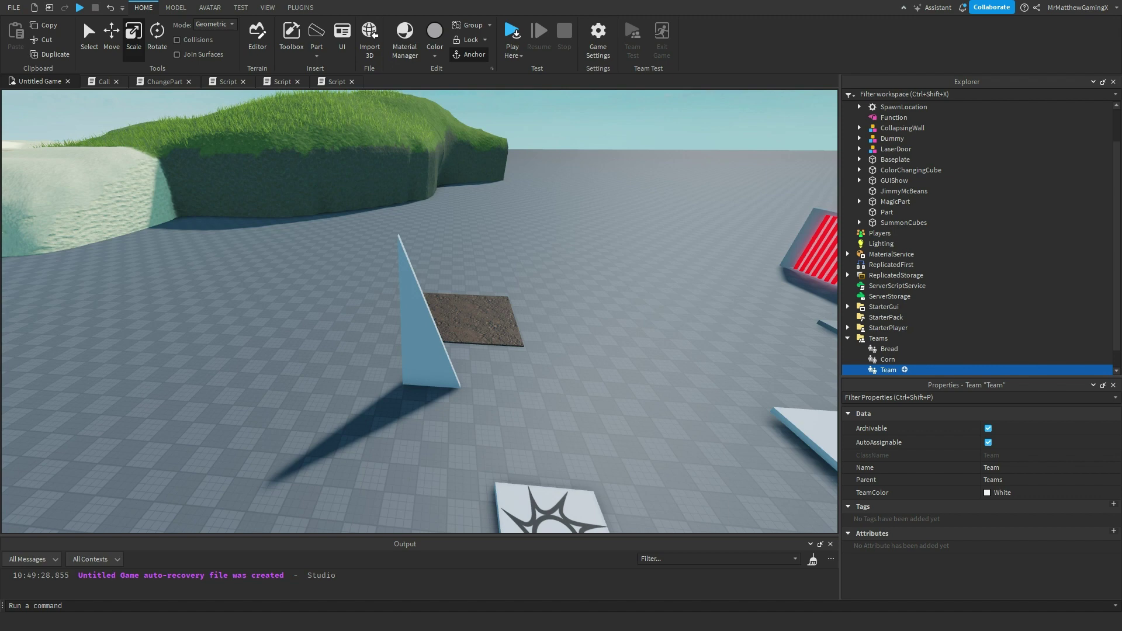
key("F2")
type("Tomato")
key("Return")
Set the TeamColor of Tomato to Really red and that of Corn to New Yeller
left_click(1002, 492)
left_click(1057, 518)
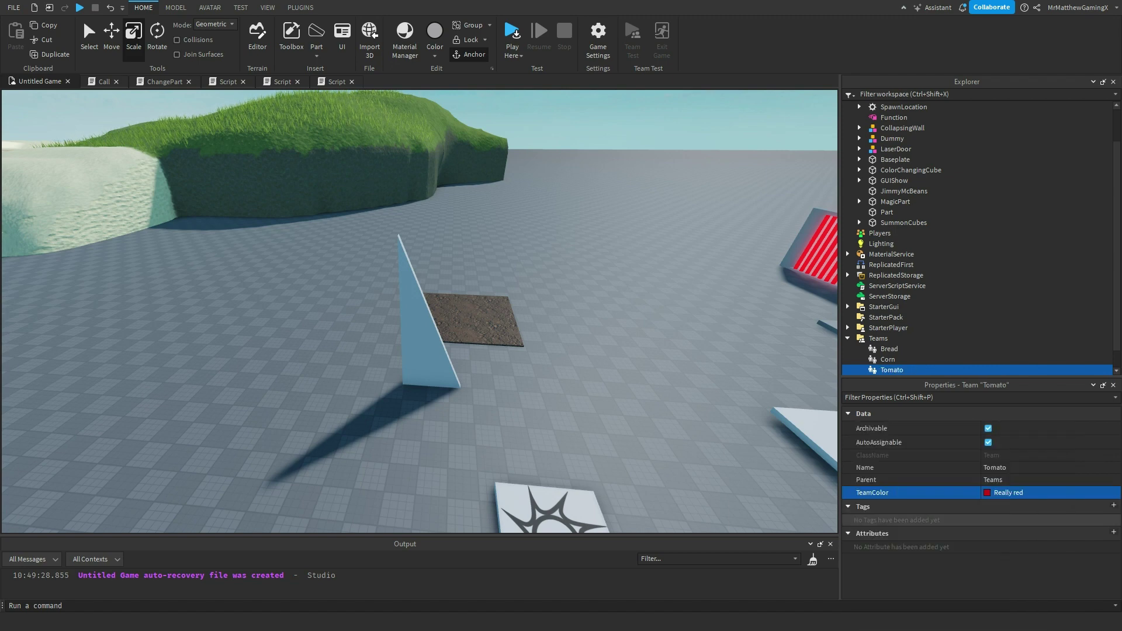
left_click(887, 359)
left_click(1002, 493)
left_click(880, 518)
Playtest the game to check the three teams on the leaderboard, and stop the playtest
key("F5")
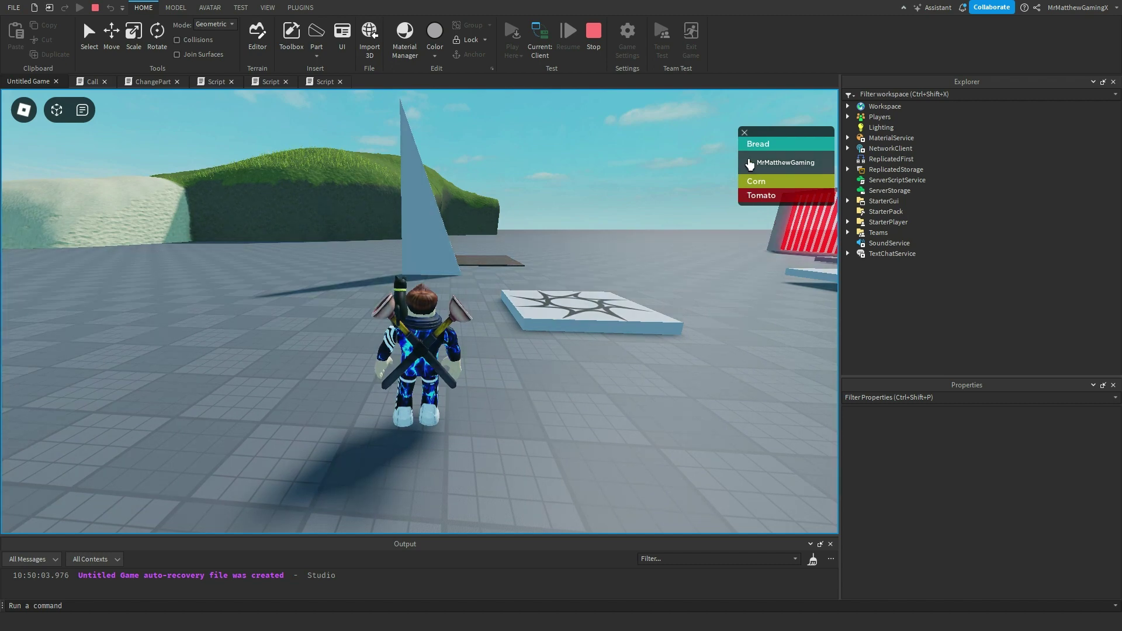
scroll(482, 286, "down", 5)
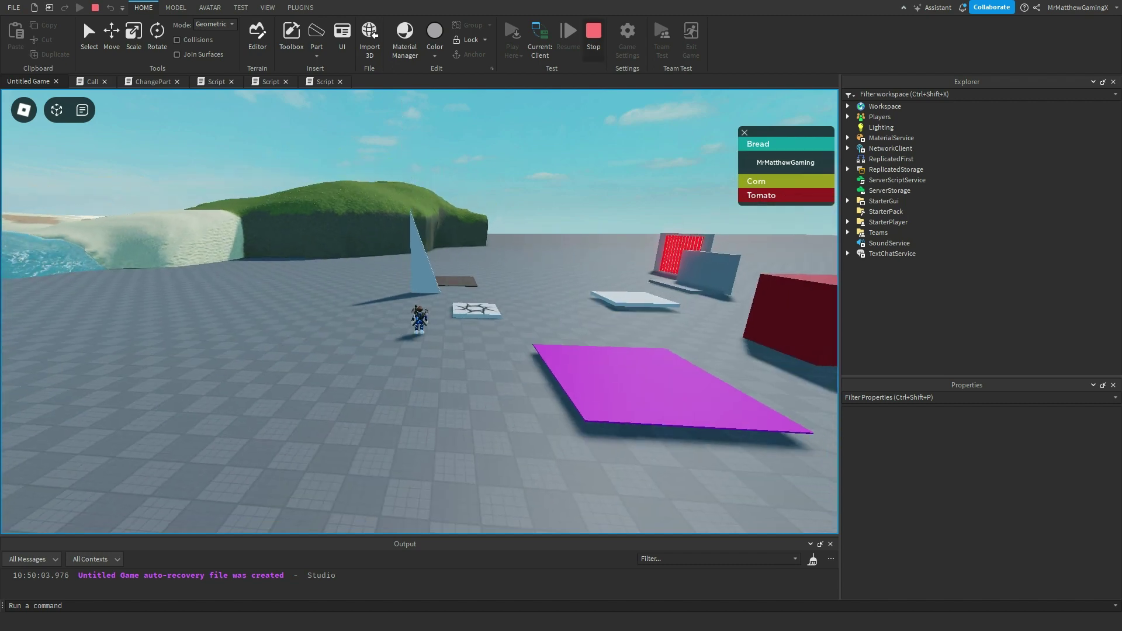
left_click(593, 35)
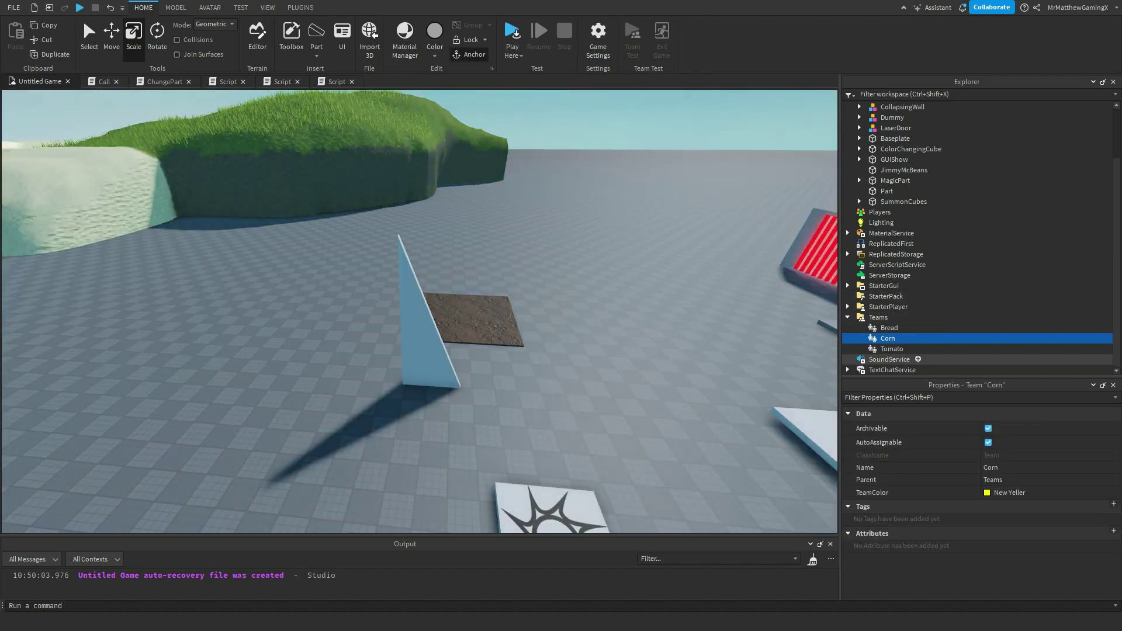
Add a LocalScript to StarterPlayerScripts inside the StarterPlayer service
scroll(935, 304, "up", 2)
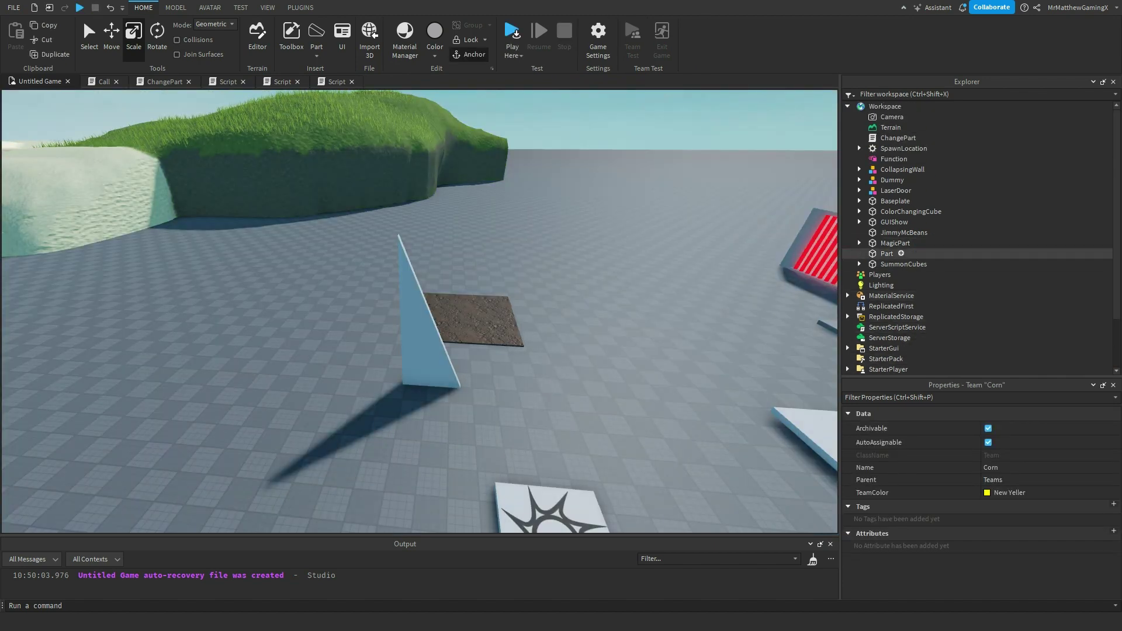
scroll(935, 316, "down", 2)
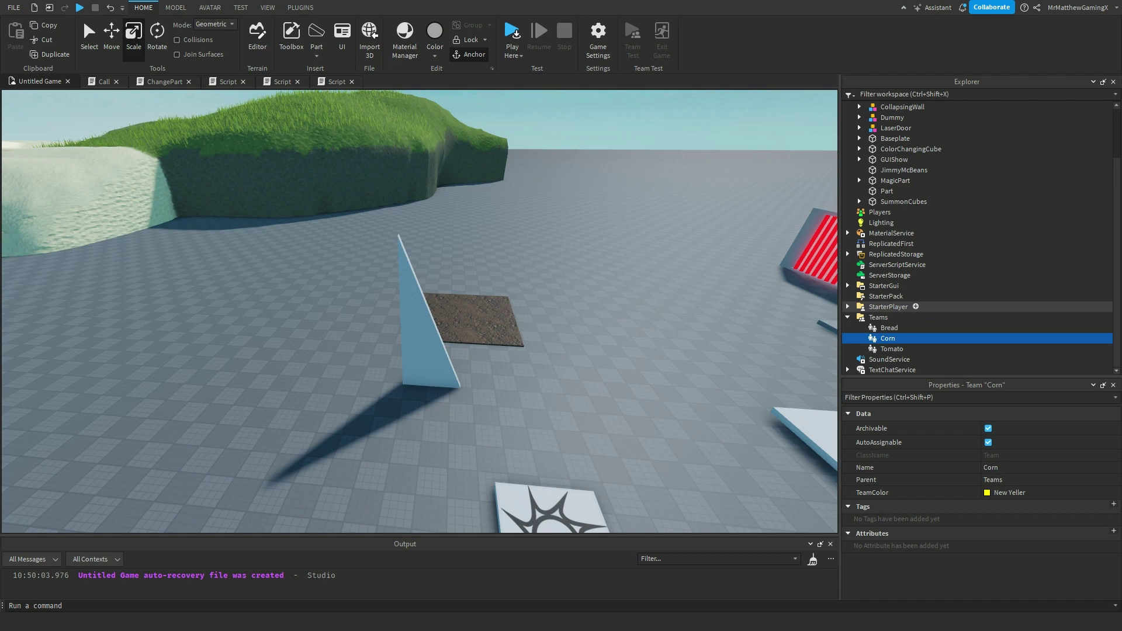
left_click(847, 306)
left_click(909, 328)
left_click(947, 327)
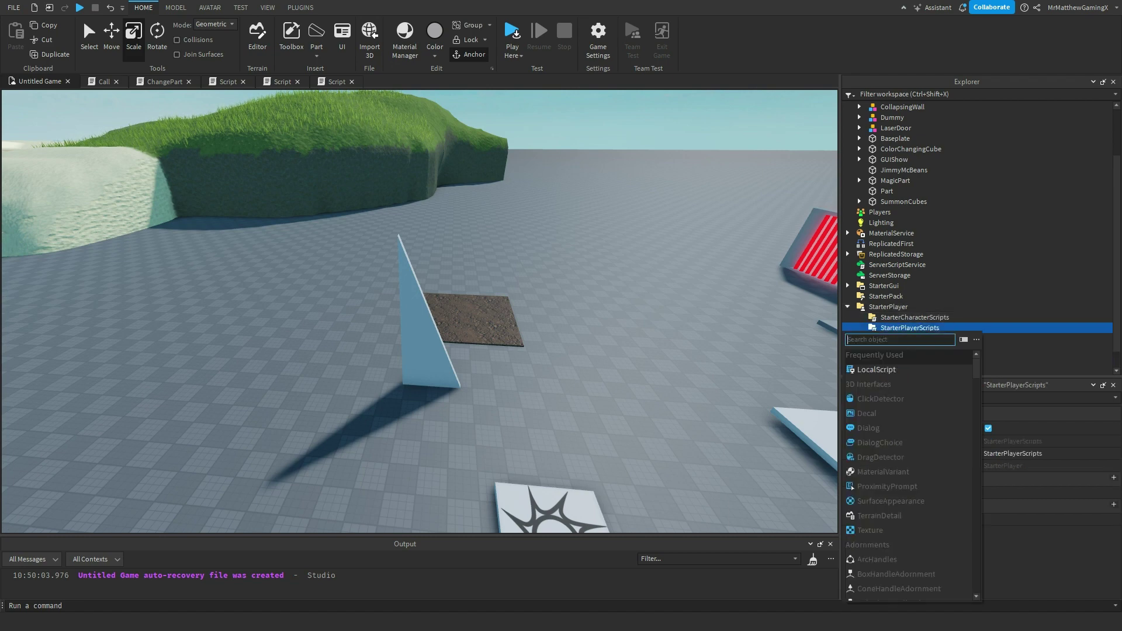
left_click(876, 369)
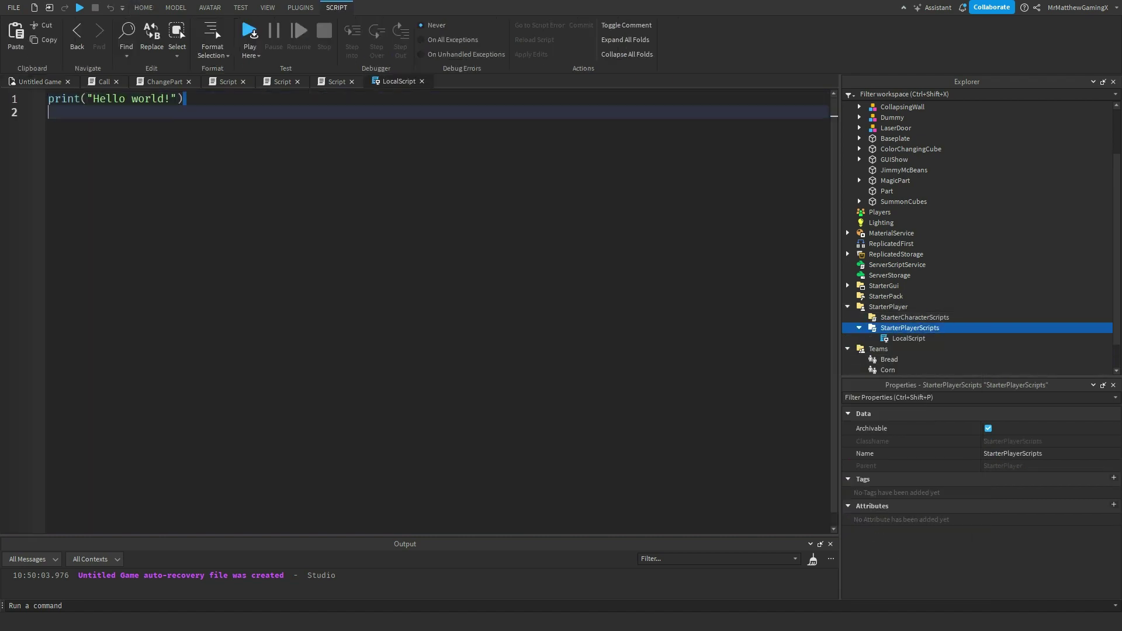
Replace the LocalScript's default print line with game.Players.LocalPlayer.Team
key("Up")
key("shift+End")
key("BackSpace")
type("game")
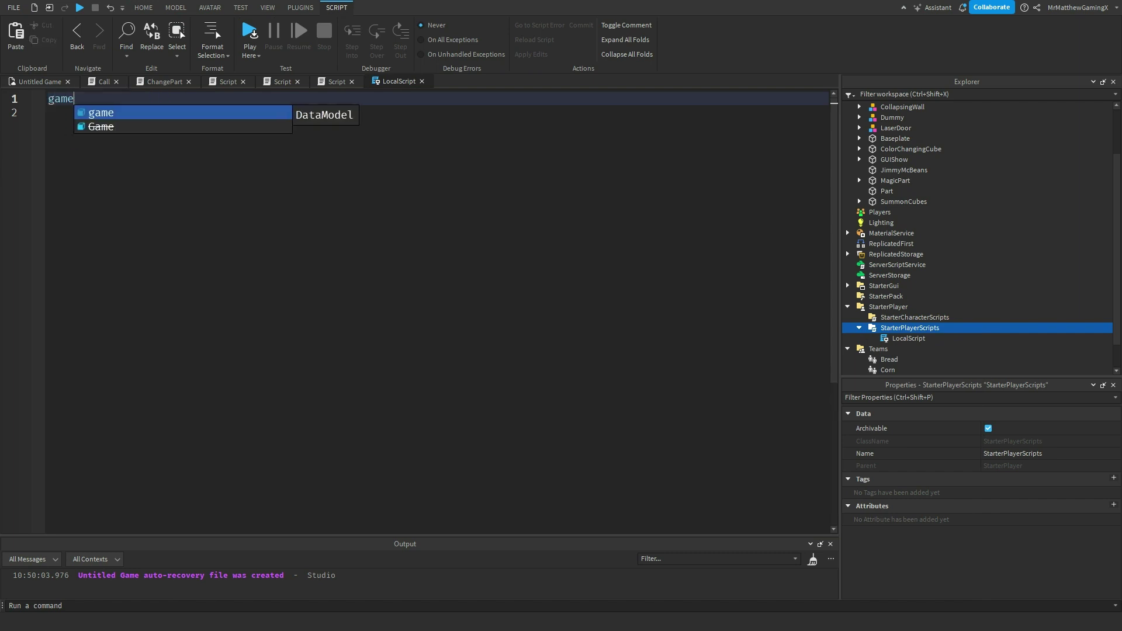
type(".Players")
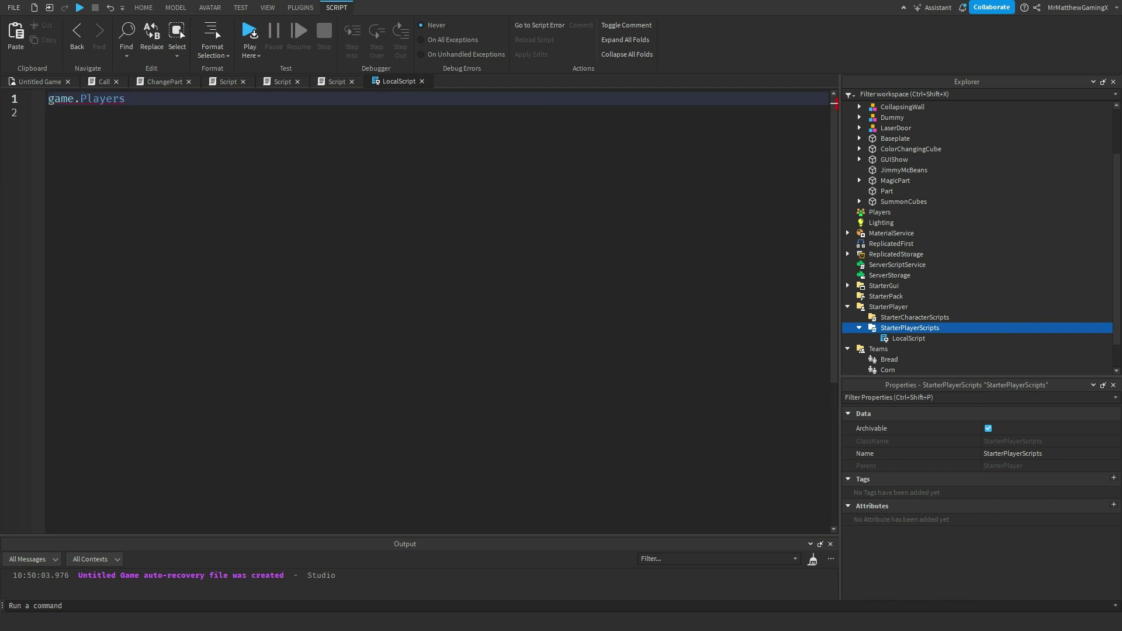
type(".Lo")
key("Tab")
type(".Te")
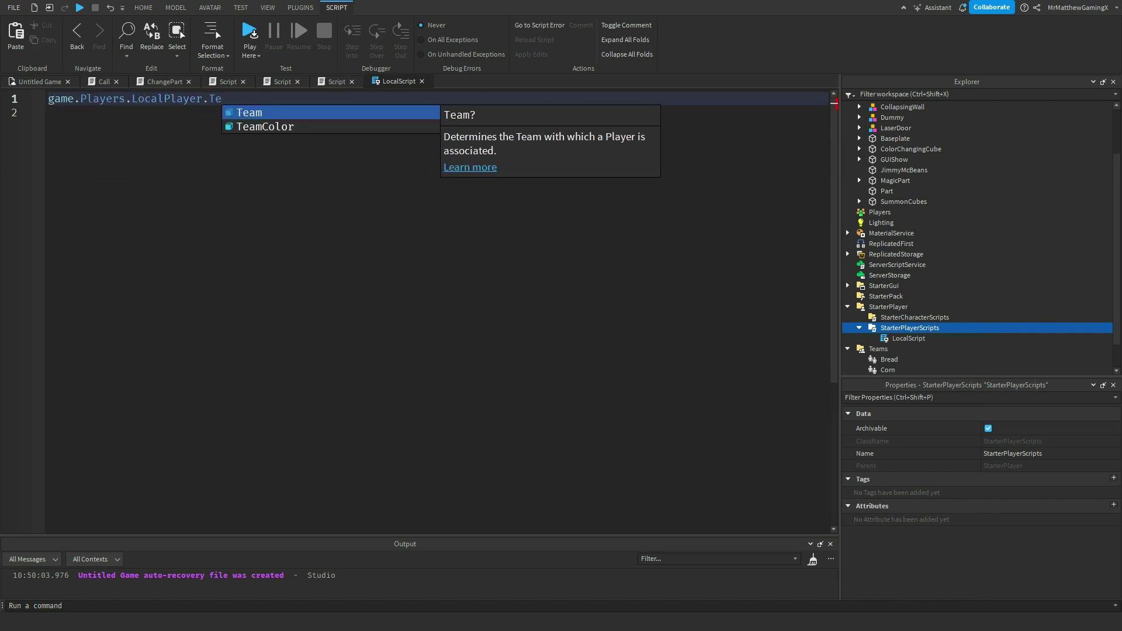
key("Tab")
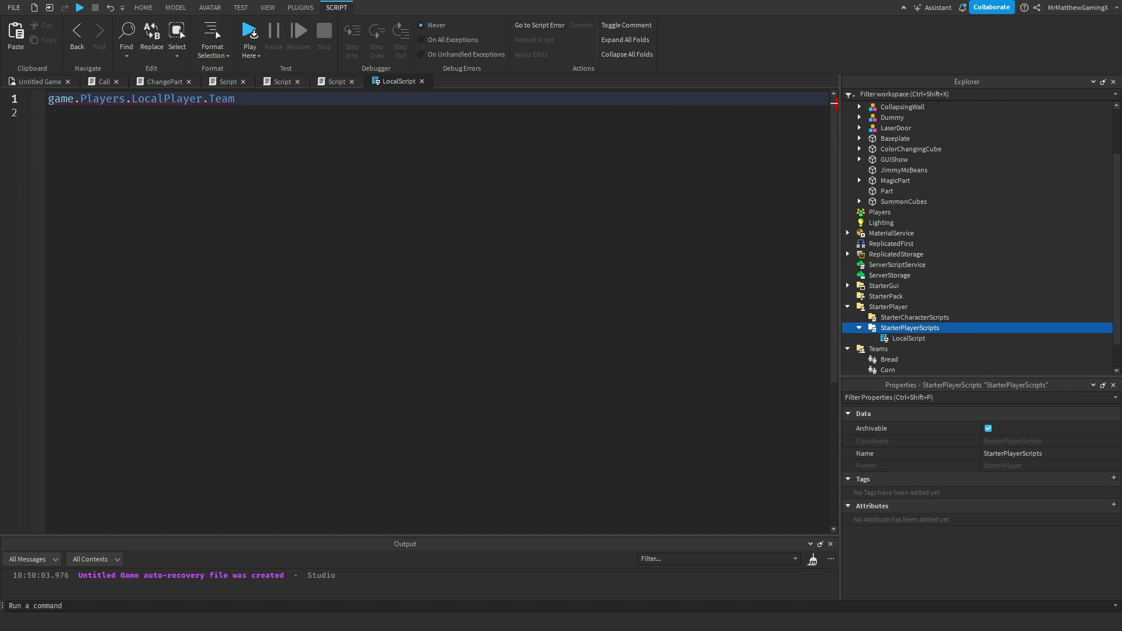
Complete the line by assigning game.Teams.Tomato as the local player's team
type("= game.Te")
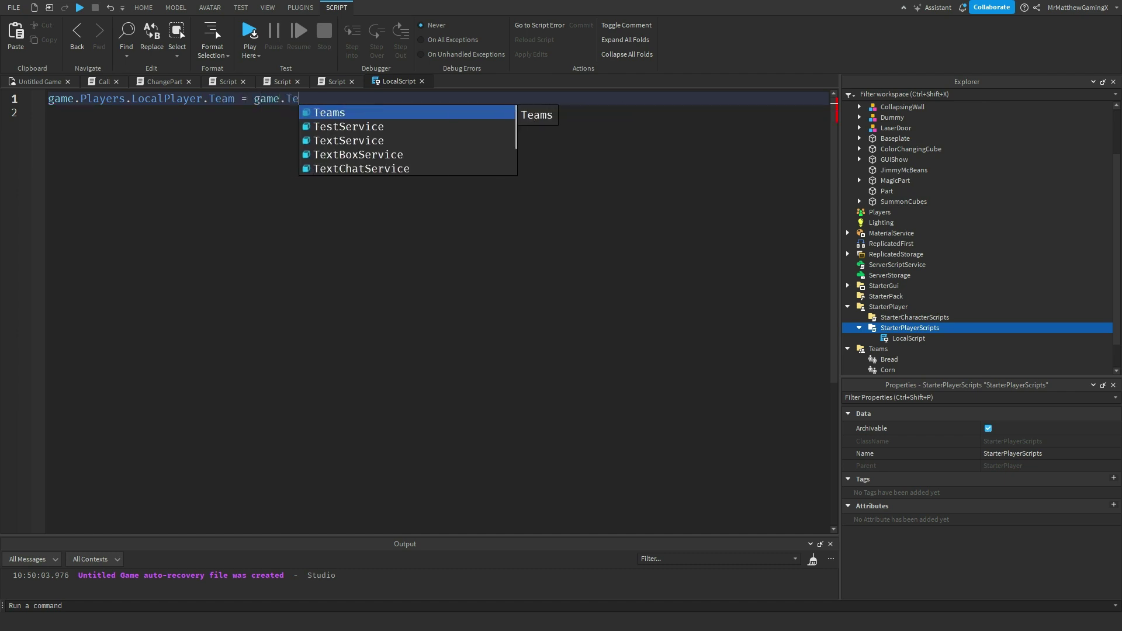
key("Tab")
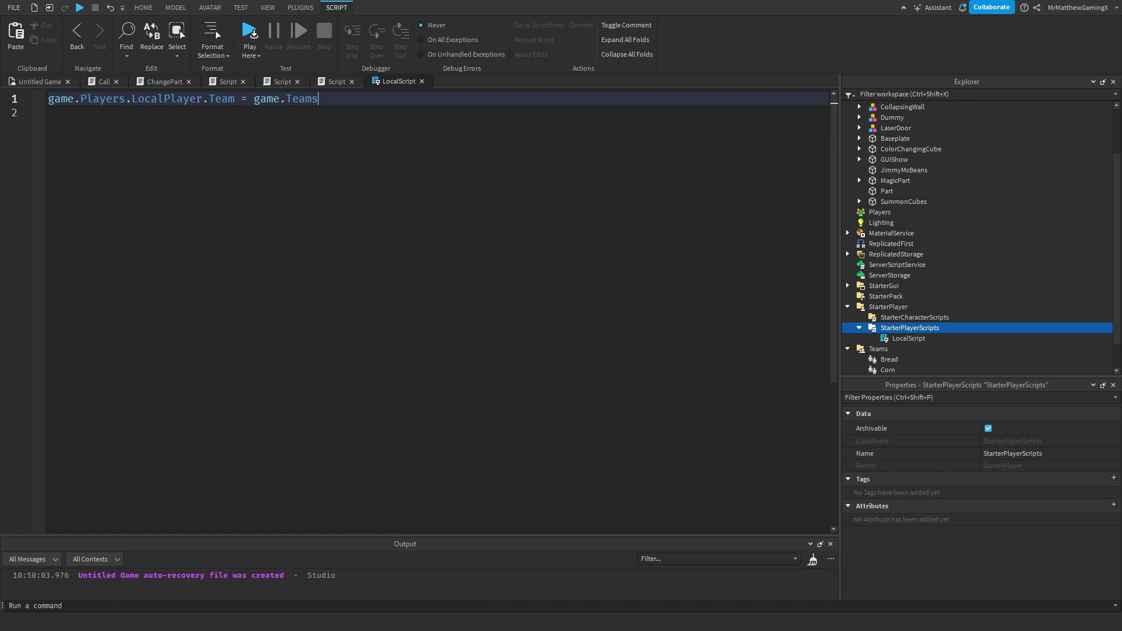
type(".")
key("Down")
key("Down")
key("Down")
key("Down")
key("Up")
key("Up")
key("Up")
key("Up")
key("Down")
key("Down")
key("Tab")
left_click_drag(48, 99, 366, 98)
left_click(368, 99)
Switch off AutoAssignable for the Corn and Tomato teams, leaving Bread assignable
scroll(888, 359, "down", 1)
left_click(888, 328)
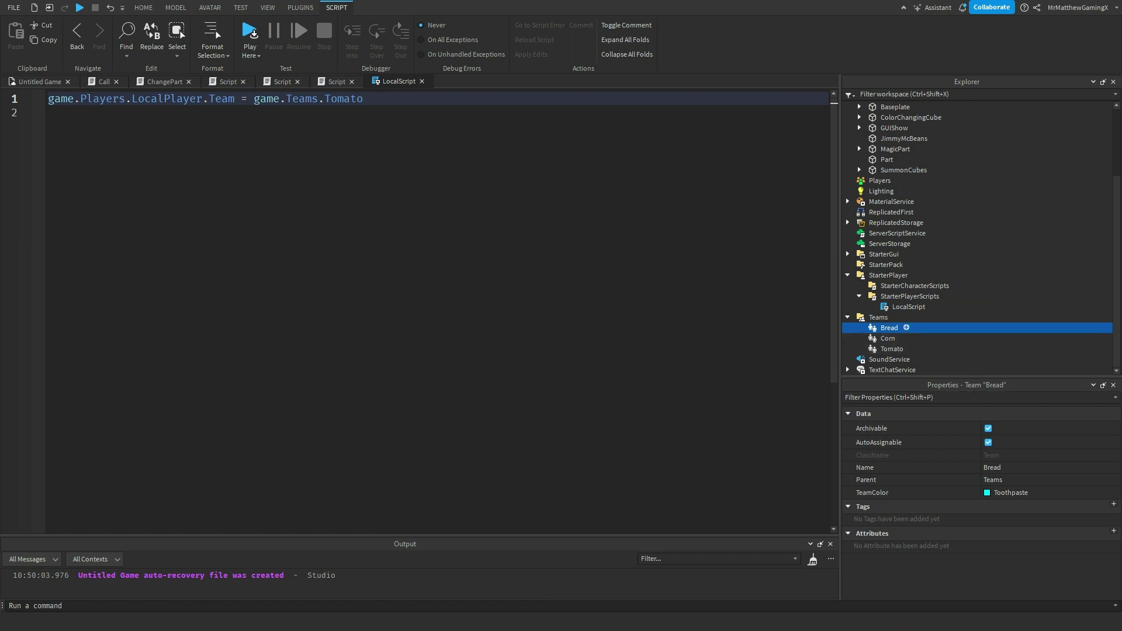
left_click(887, 339)
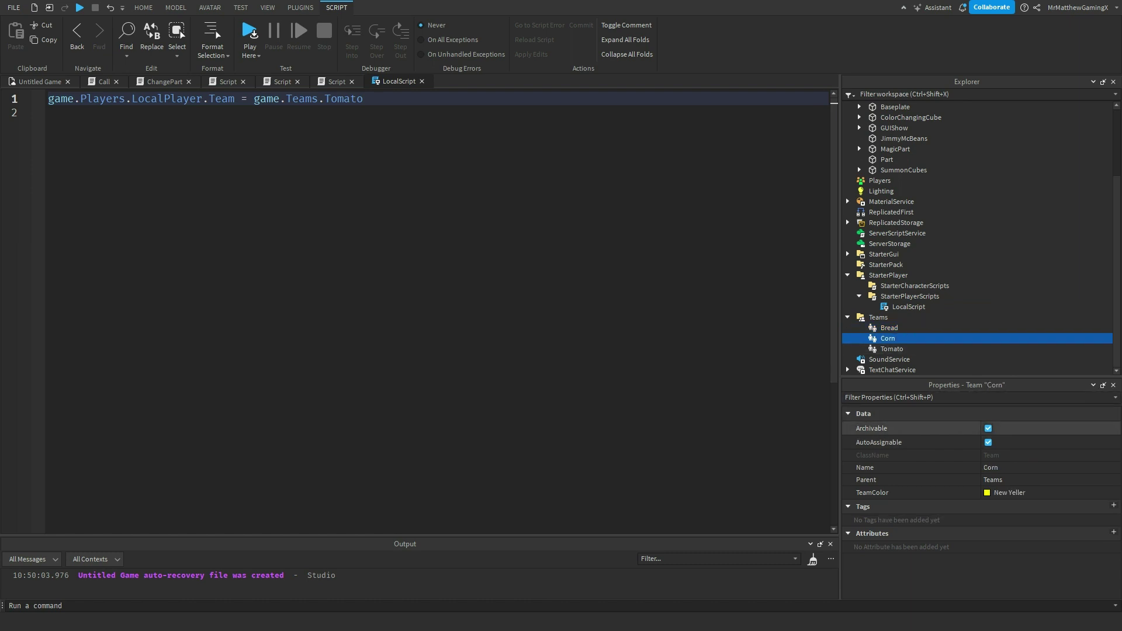
left_click(988, 442)
left_click(892, 348)
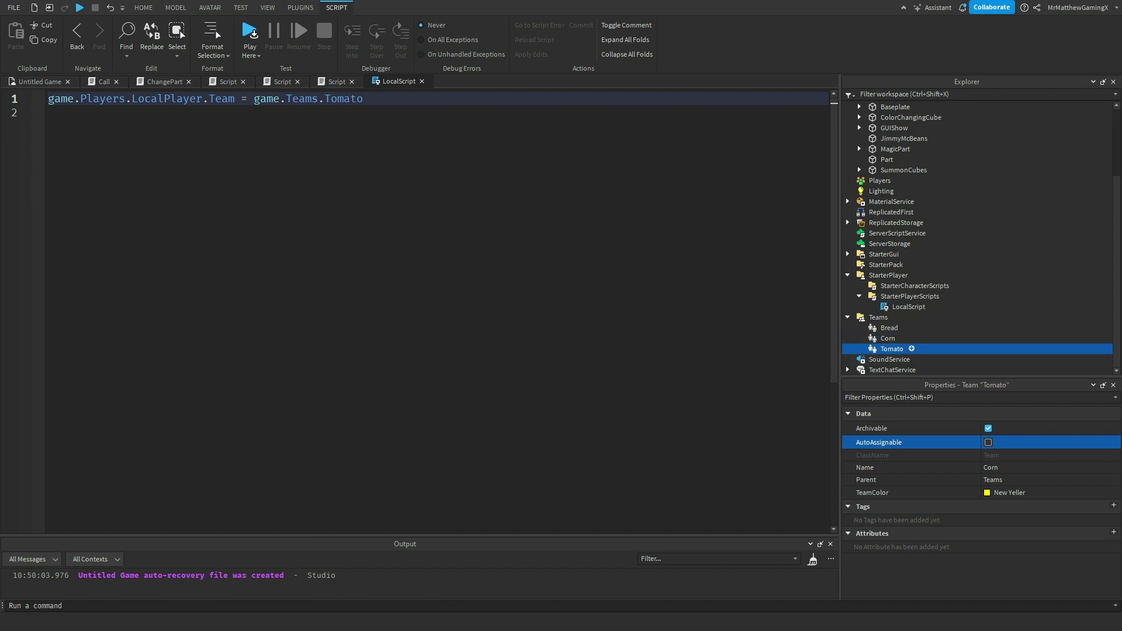
left_click(988, 442)
Playtest the game from the viewport to check which team the script gives the player, and stop the playtest
left_click(39, 82)
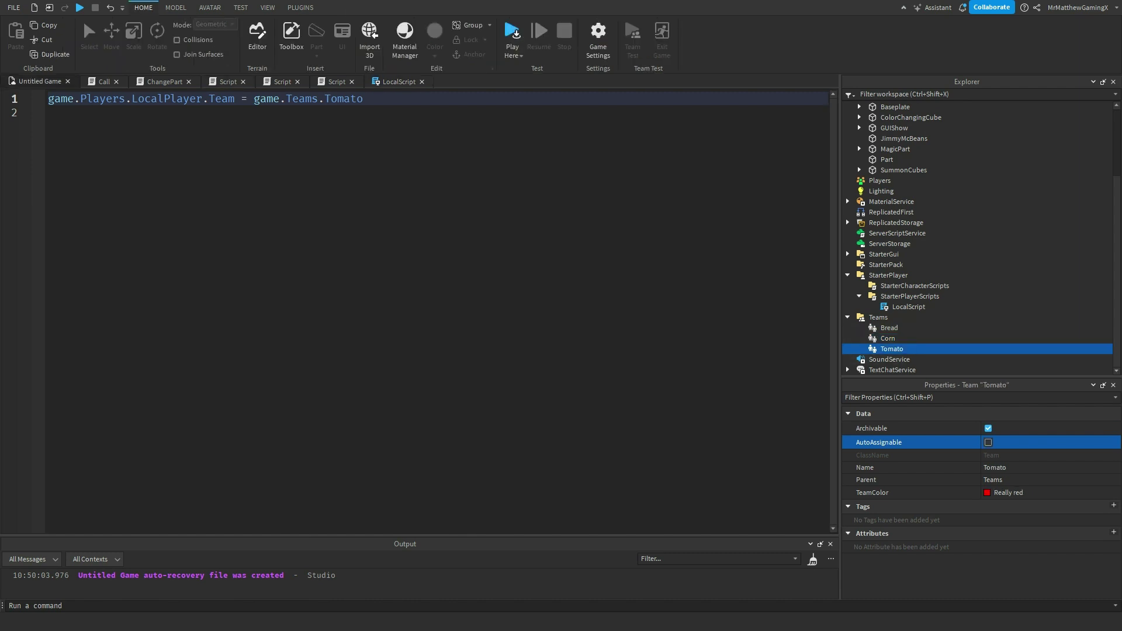
left_click(512, 33)
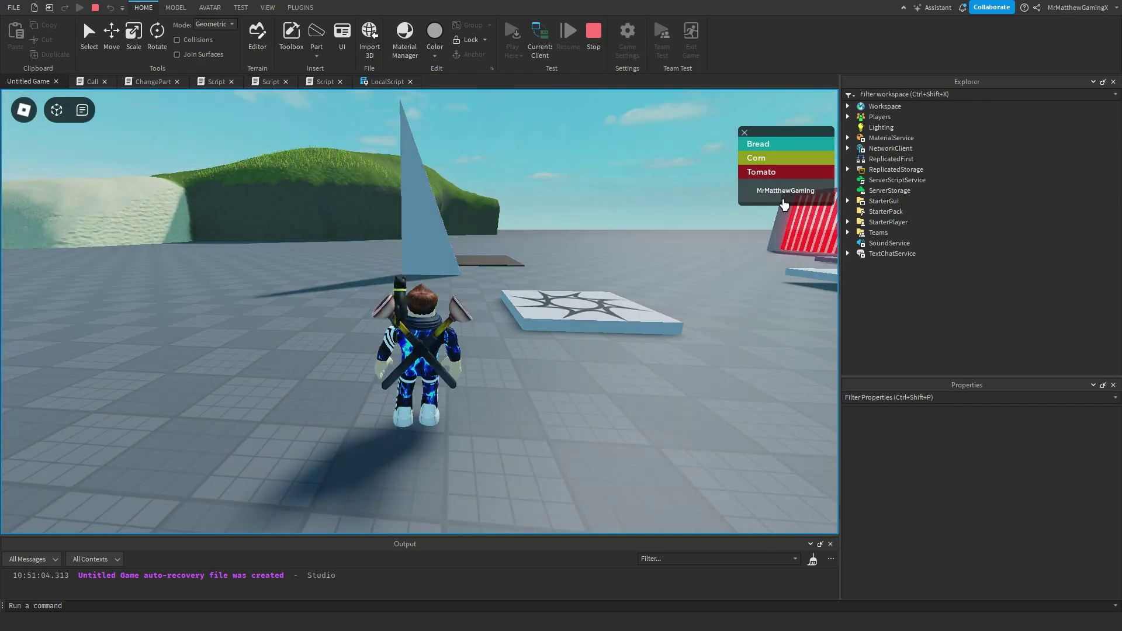
left_click(593, 36)
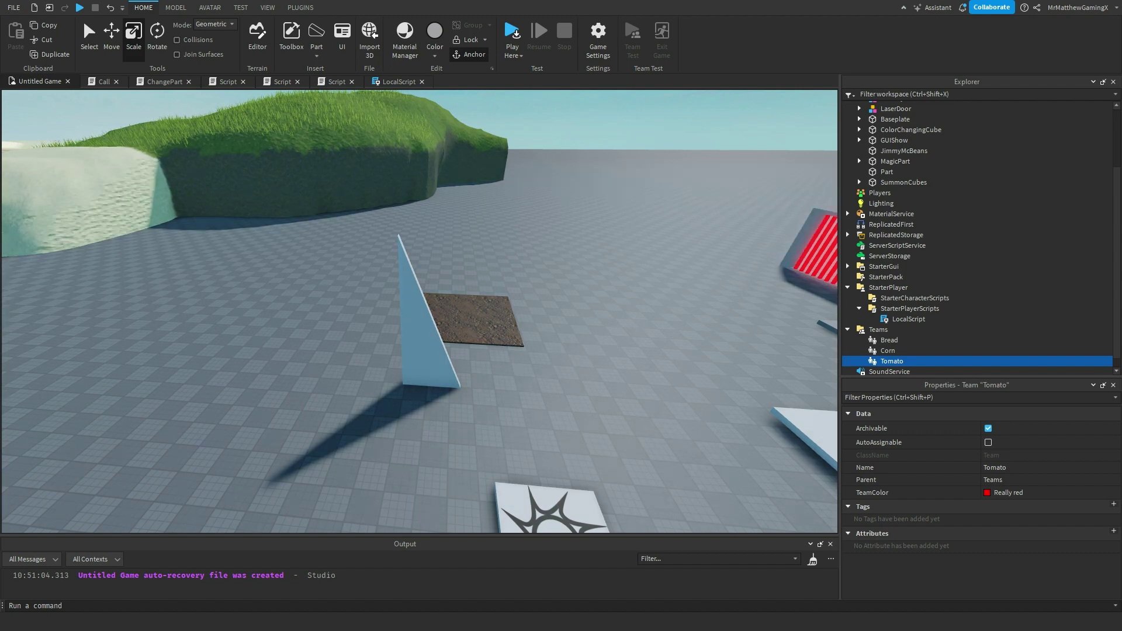
Delete the Bread, Corn and Tomato teams from the Teams service
left_click(888, 339)
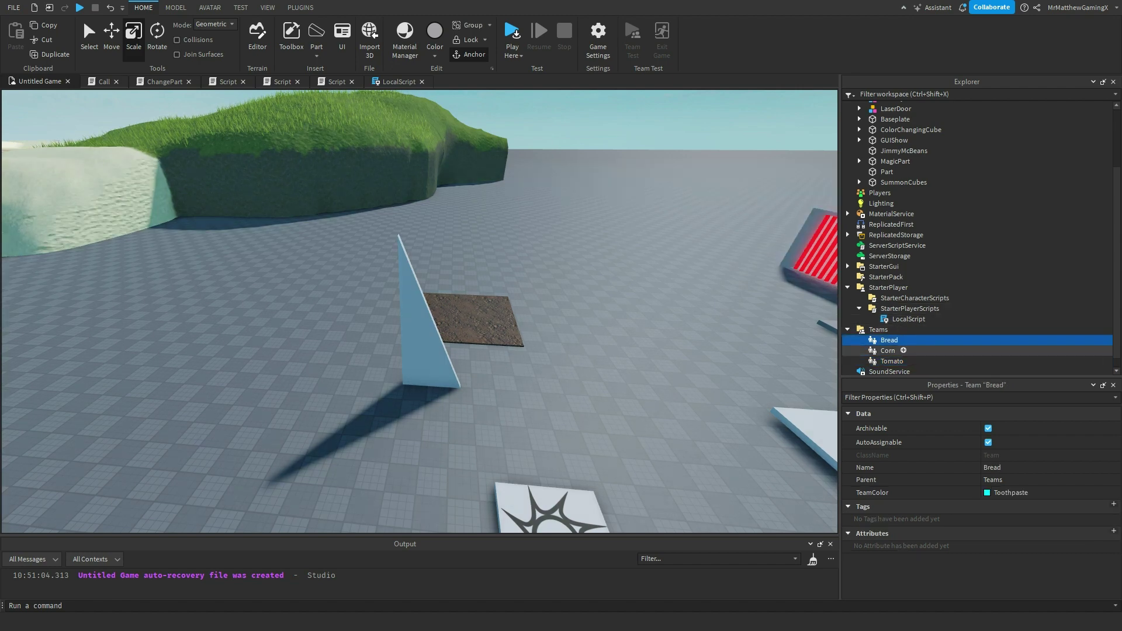
left_click(887, 350, "ctrl")
left_click(892, 361, "ctrl")
key("Delete")
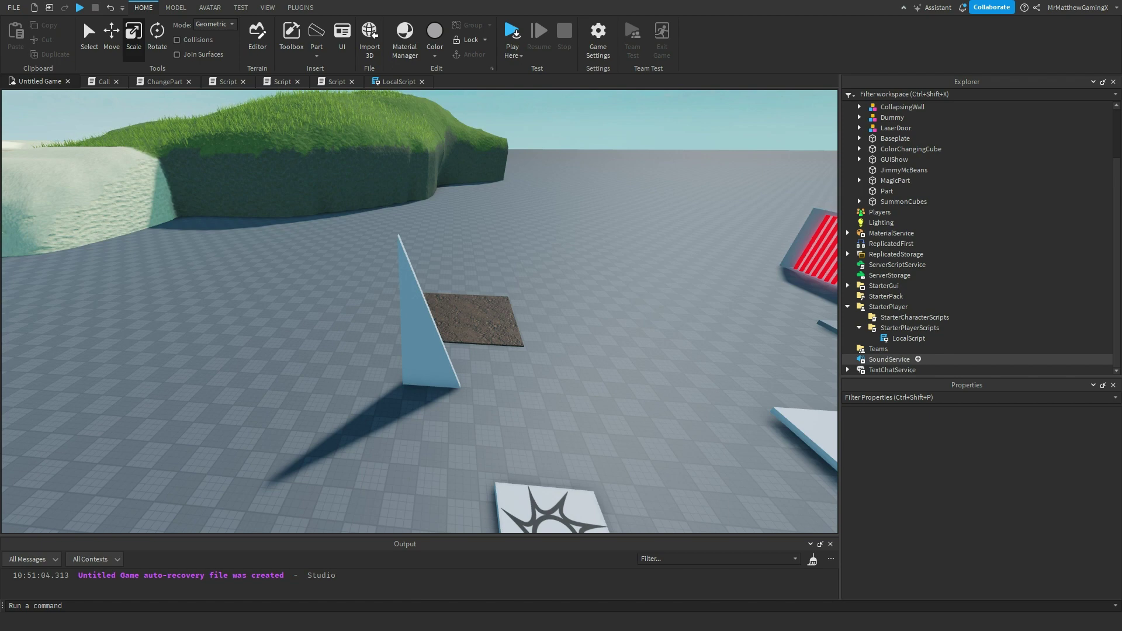
Delete the tall triangular part standing beside the brown ground plate
scroll(562, 286, "down", 3)
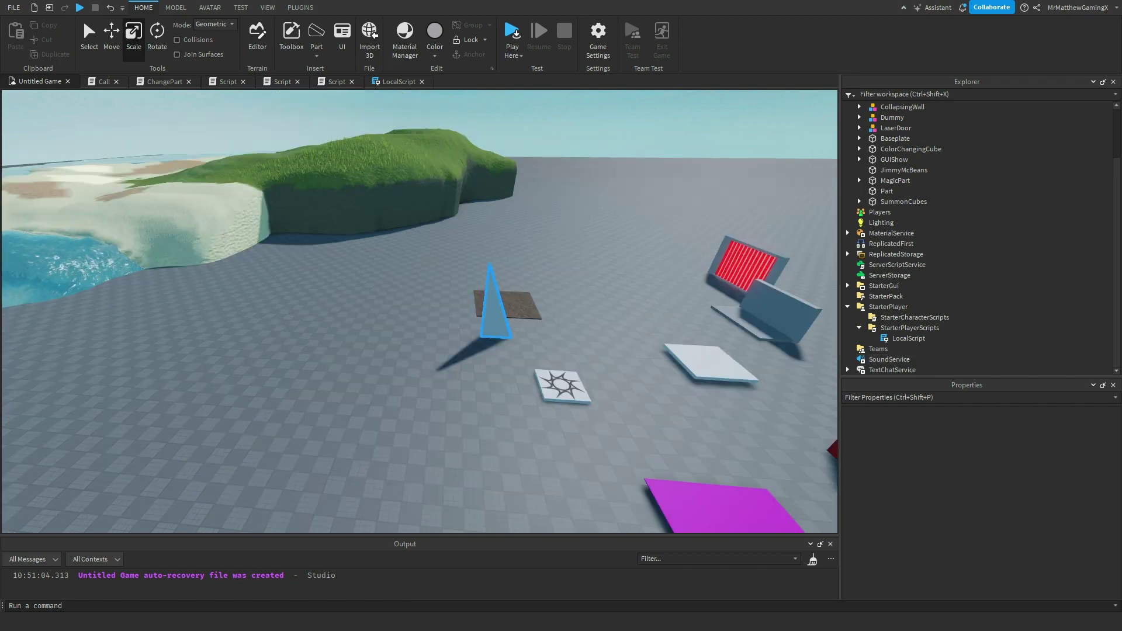
left_click(494, 307)
key("Delete")
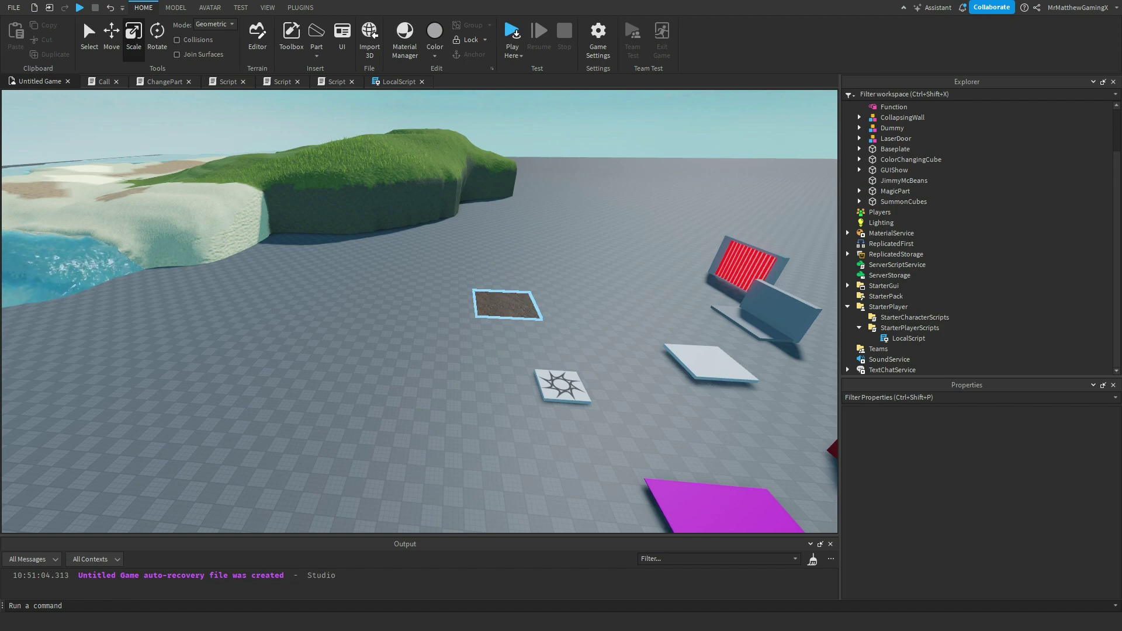
key("w")
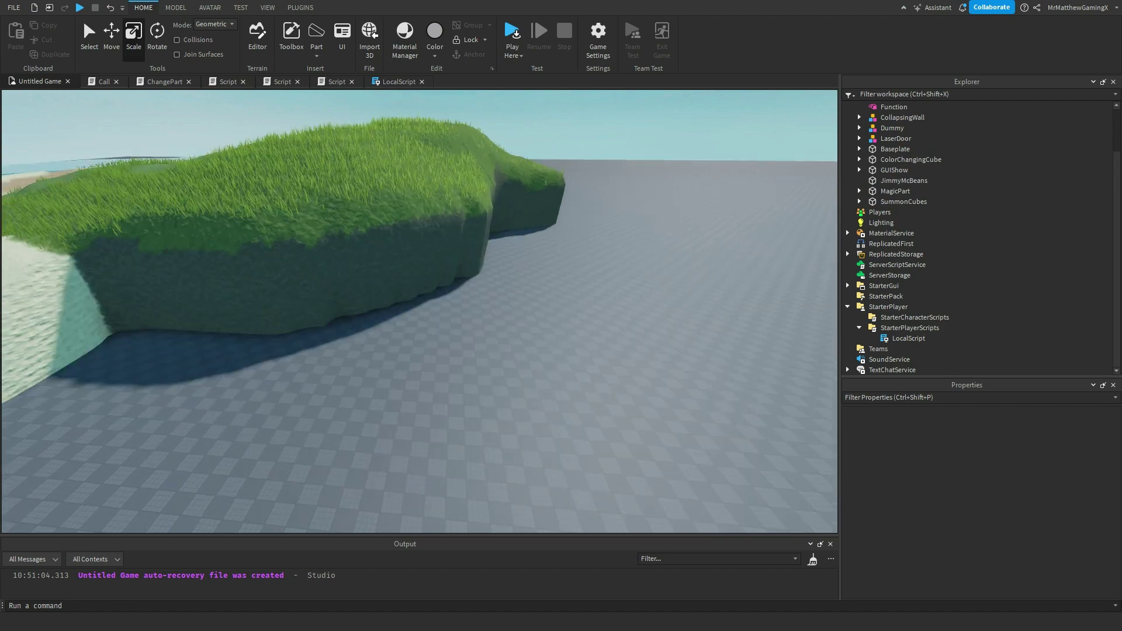
right_click_drag(494, 308, 637, 351)
key("s")
right_click_drag(420, 311, 419, 310)
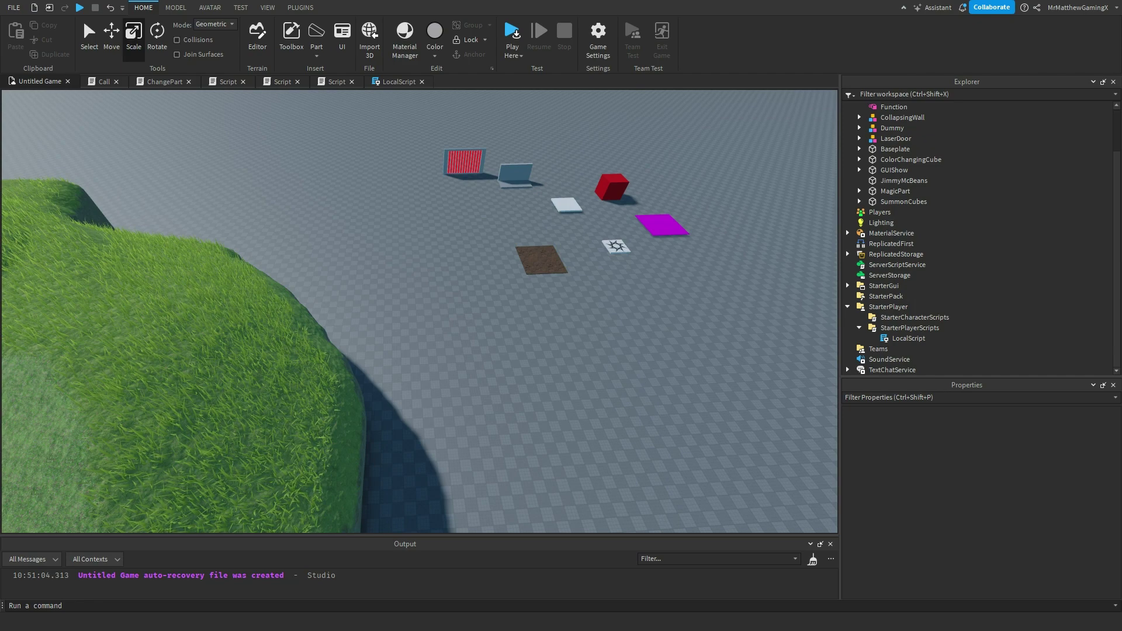
key("w")
right_click_drag(420, 311, 304, 251)
key("s")
Delete the LocalScript from StarterPlayerScripts and collapse the StarterPlayer service
left_click(908, 338)
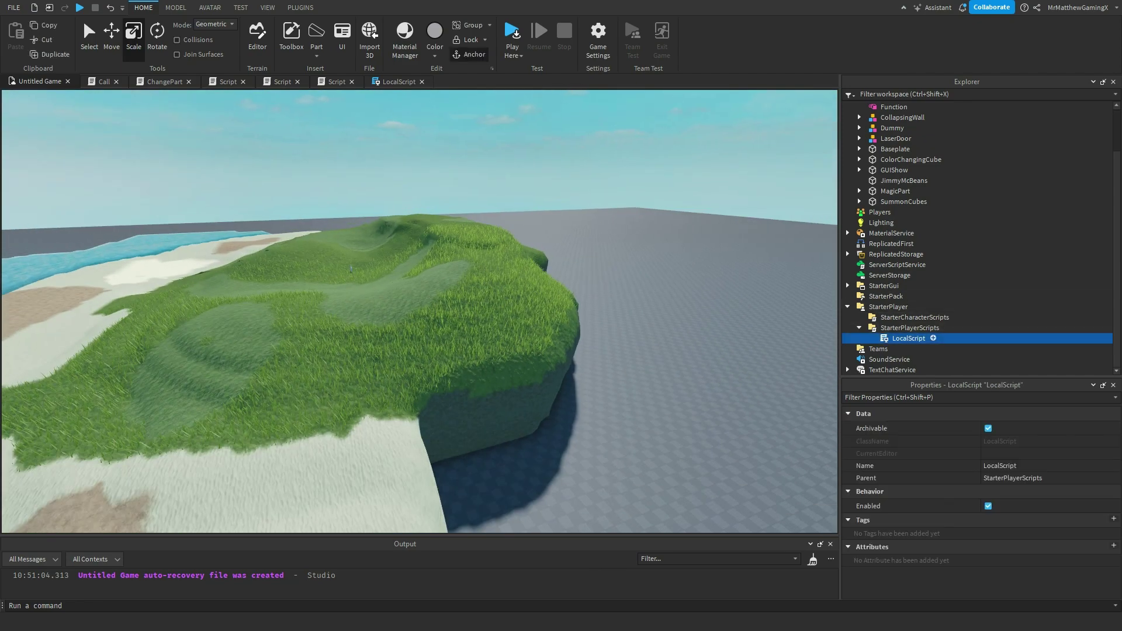
key("Delete")
left_click(848, 316)
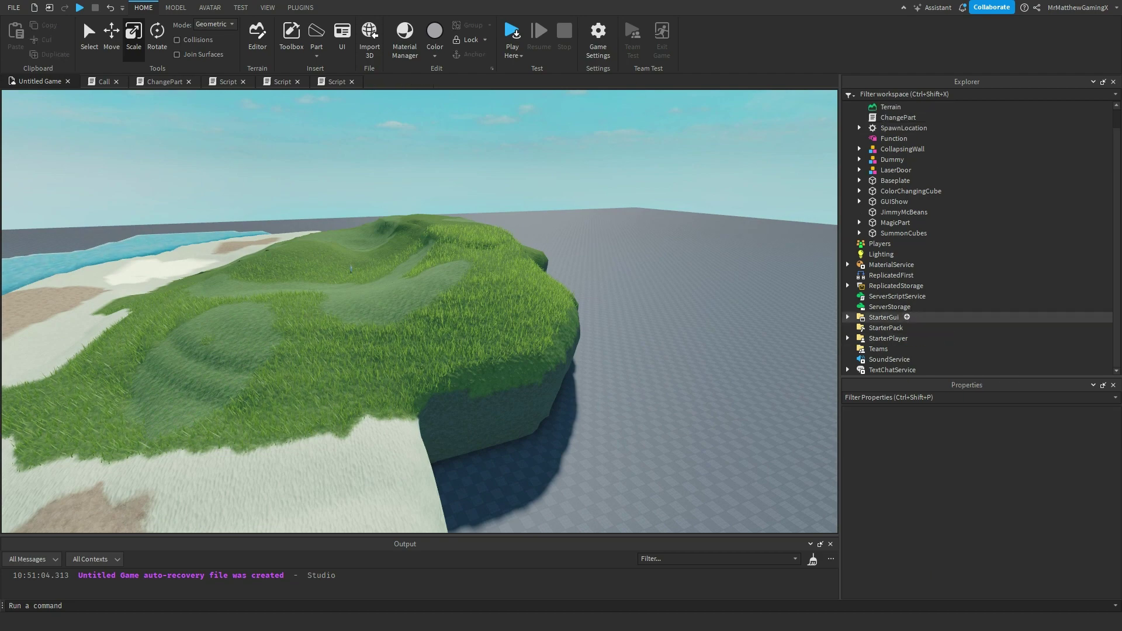
left_click(885, 327)
left_click(888, 338)
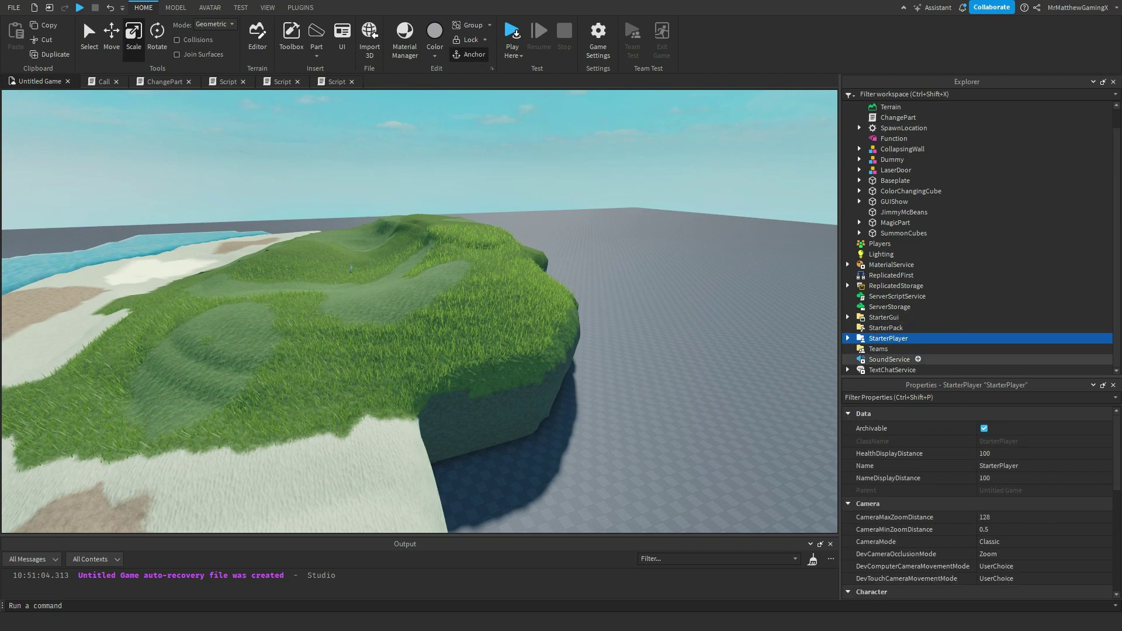
left_click(878, 349)
left_click(419, 310)
right_click_drag(420, 310, 549, 310)
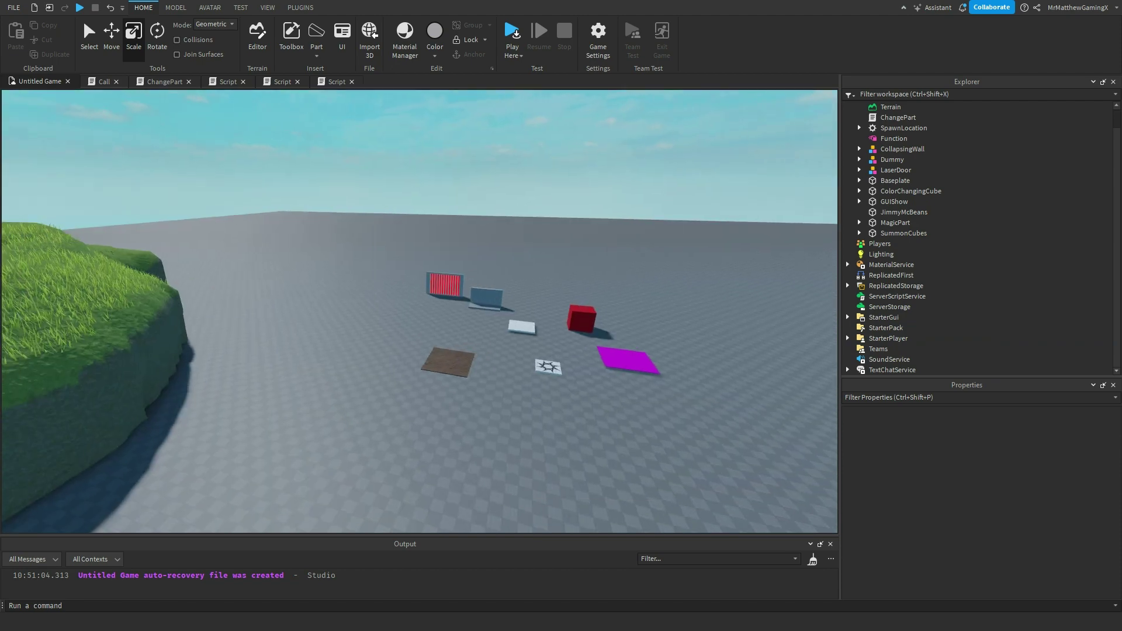